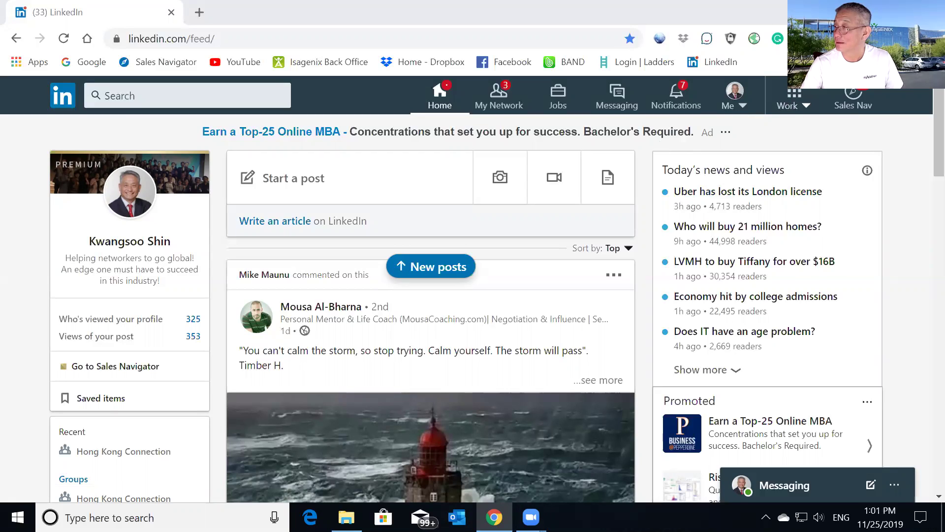
# - Open the Sales Solutions page from the LinkedIn business services
pyautogui.click(806, 110)
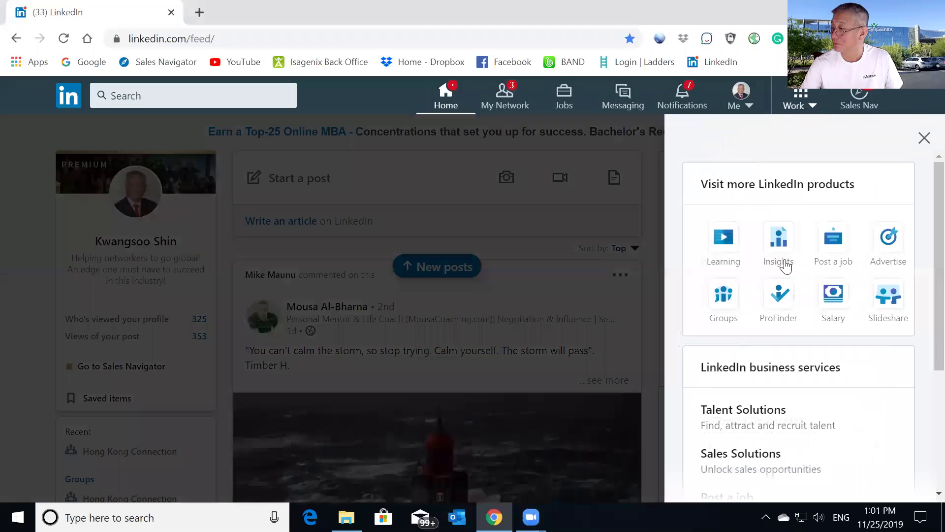
pyautogui.scroll(-2, 834, 362)
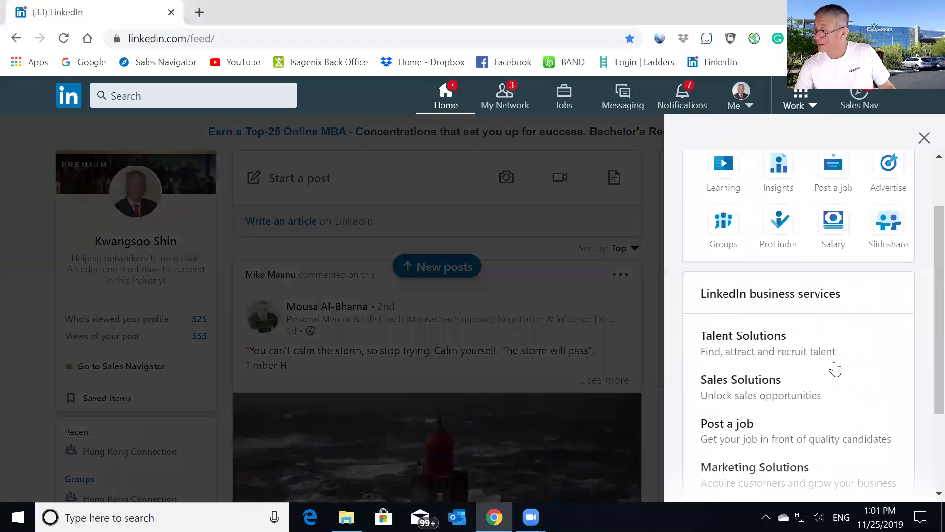
pyautogui.scroll(-2, 834, 367)
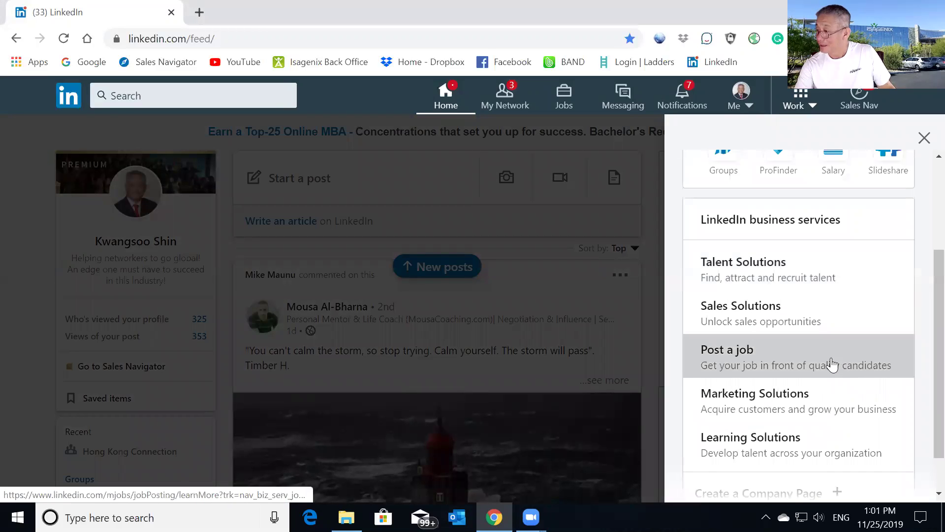
pyautogui.click(716, 313)
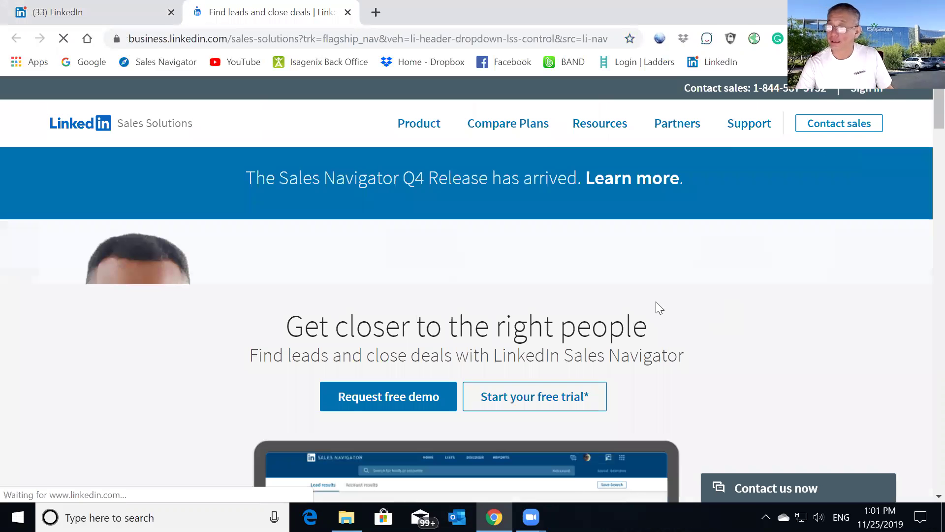
# - Read through the Sales Solutions page's Sales Navigator benefits and search features, and return to the LinkedIn feed
pyautogui.scroll(-3, 542, 286)
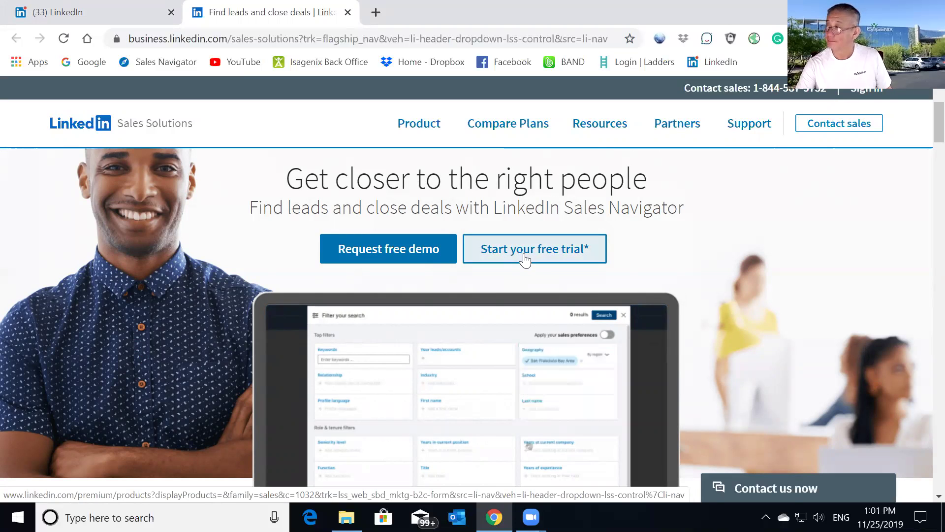
pyautogui.scroll(-3, 525, 257)
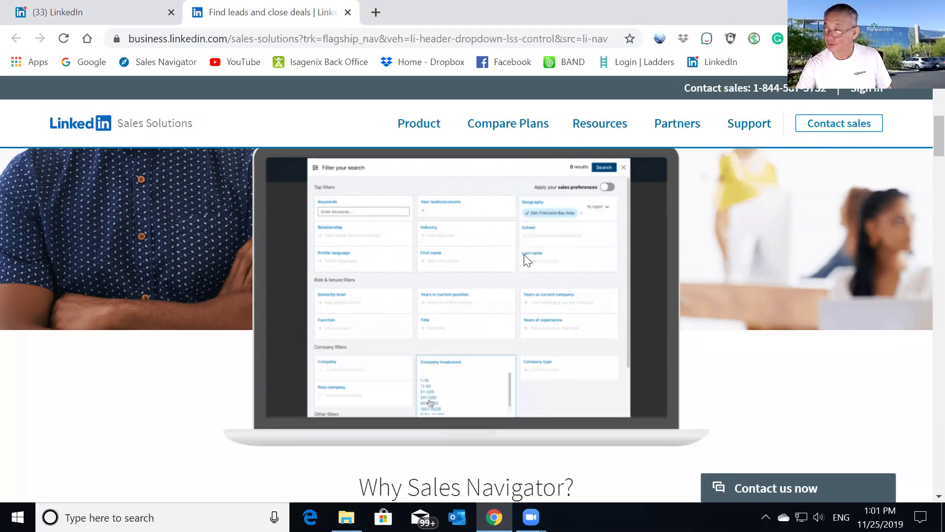
pyautogui.scroll(-3, 533, 342)
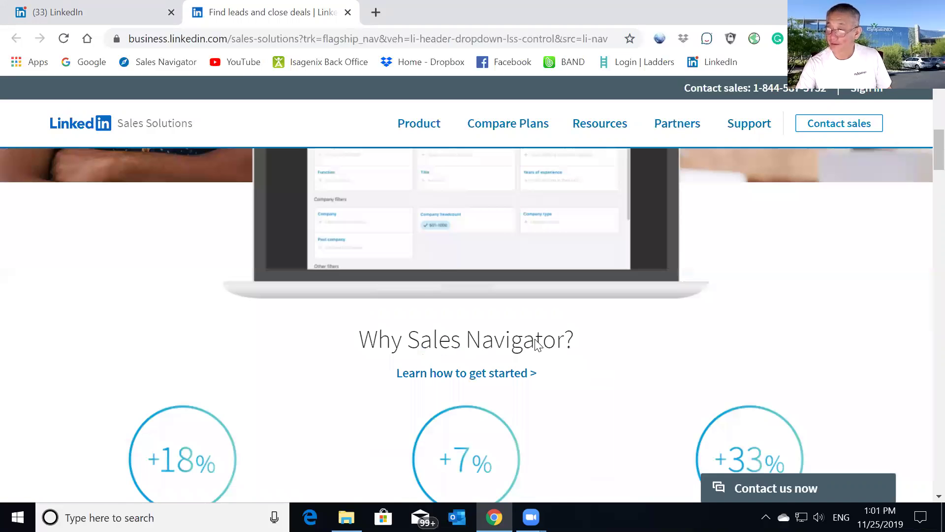
pyautogui.scroll(-2, 537, 343)
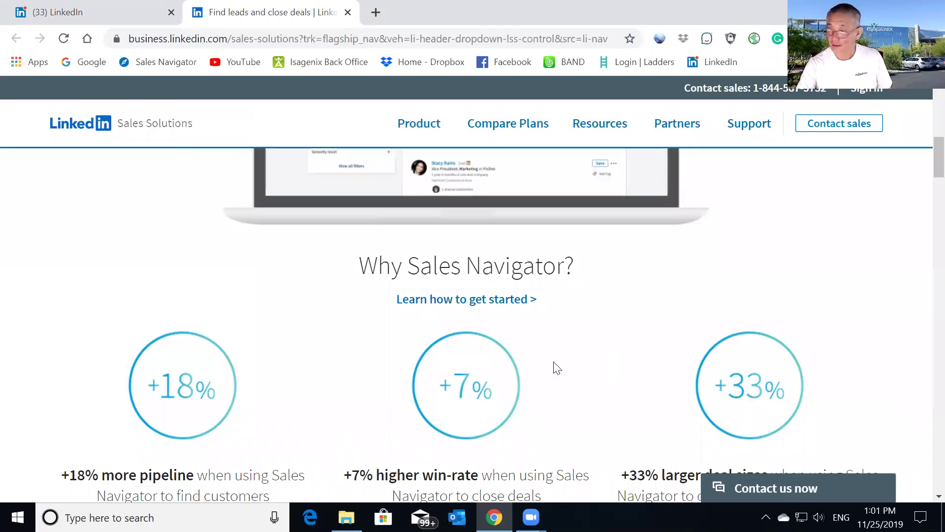
pyautogui.scroll(-2, 557, 367)
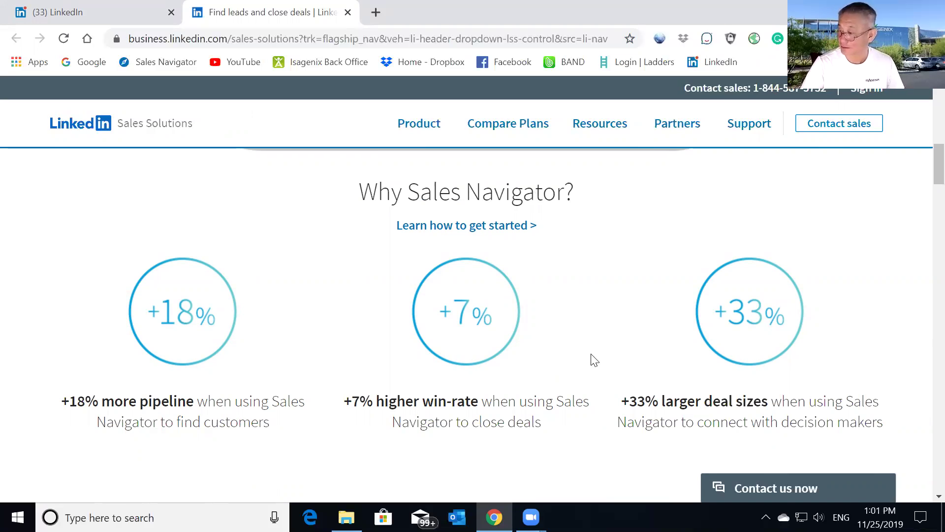
pyautogui.scroll(-3, 581, 365)
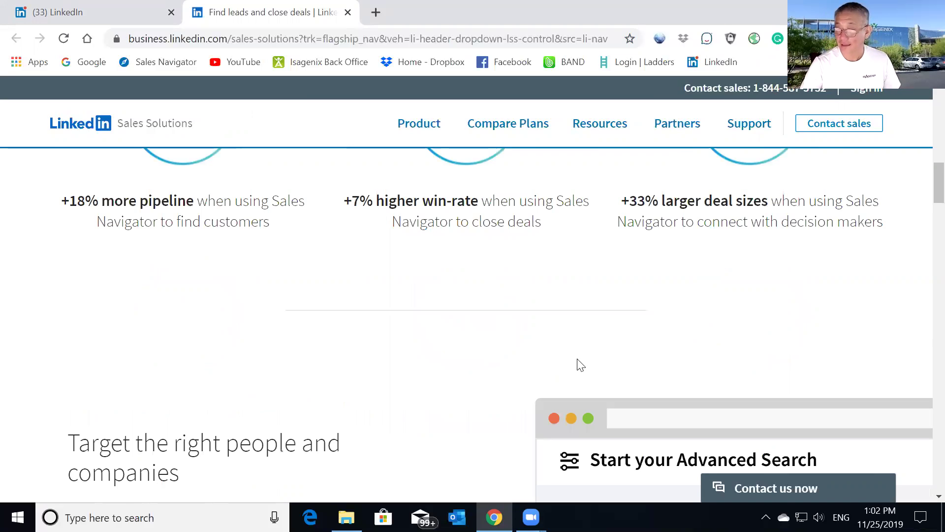
pyautogui.scroll(-3, 576, 365)
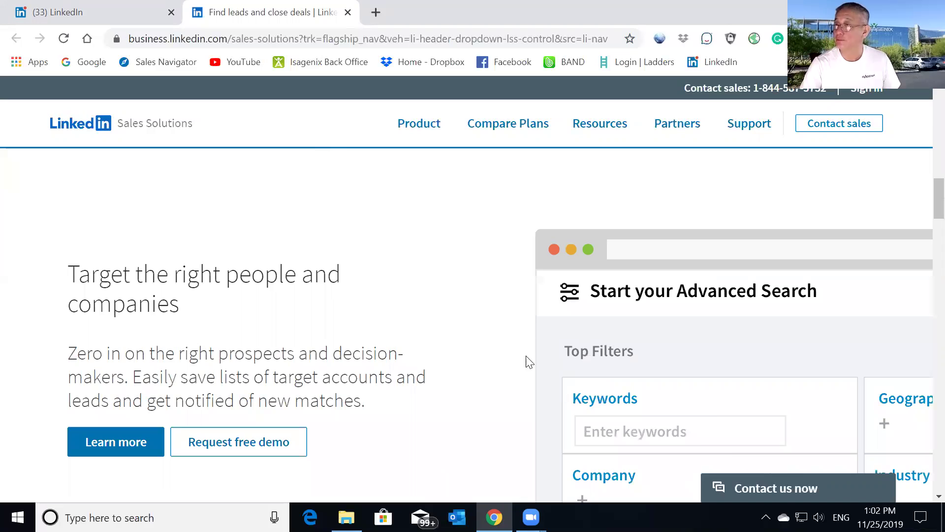
pyautogui.scroll(-5, 530, 361)
pyautogui.press('Home')
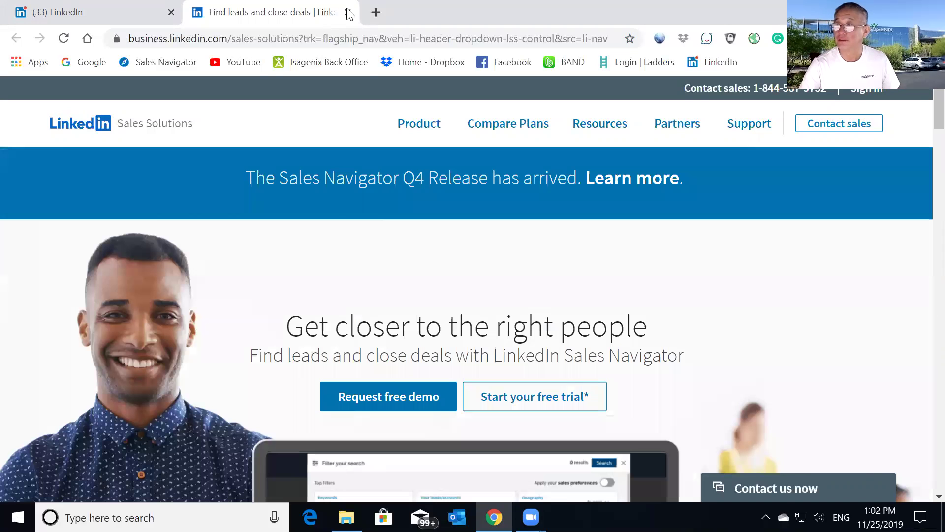
pyautogui.hotkey('ctrl', 'w')
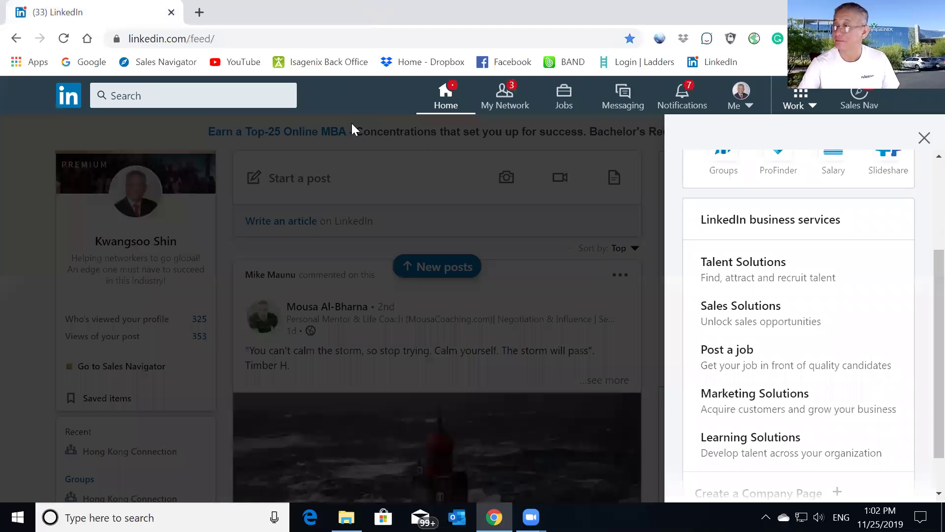
pyautogui.click(357, 104)
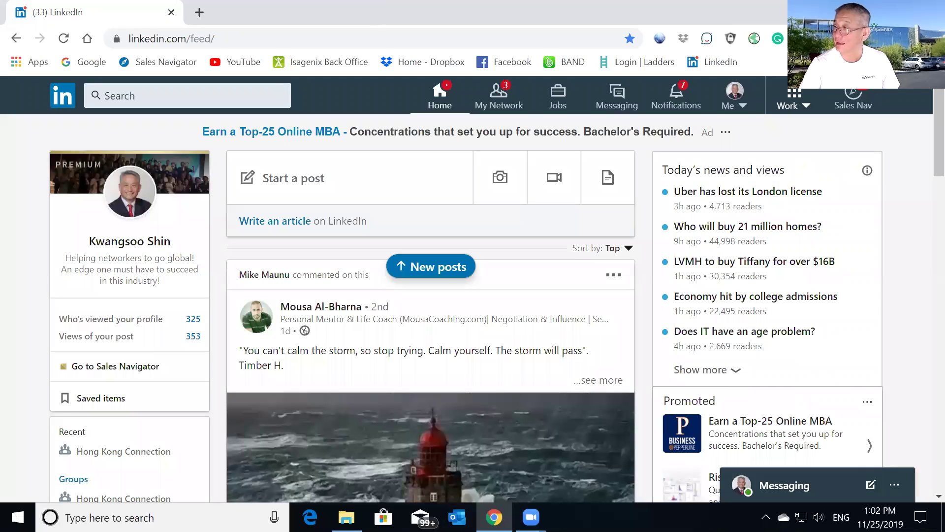
# - Open Sales Navigator from the LinkedIn feed
pyautogui.click(867, 94)
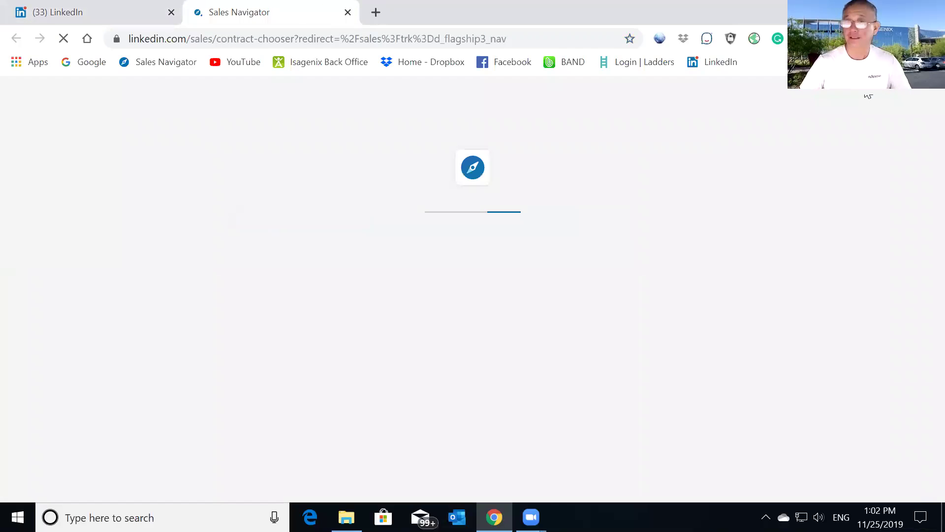
pyautogui.moveTo(868, 96)
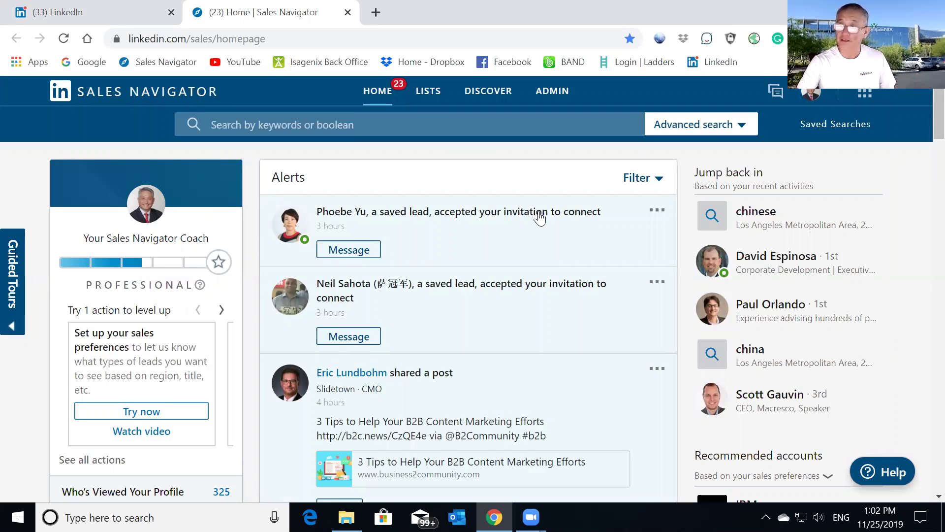
pyautogui.click(353, 125)
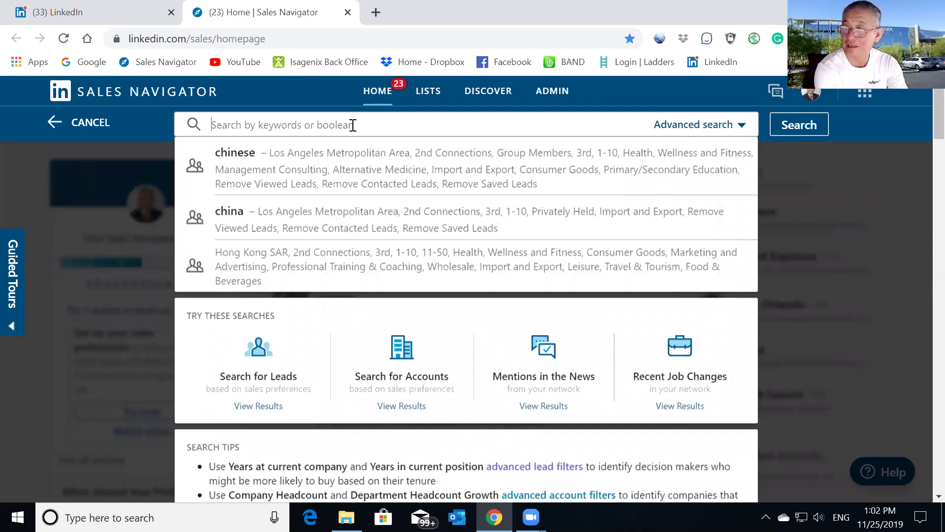
pyautogui.write('chinese business')
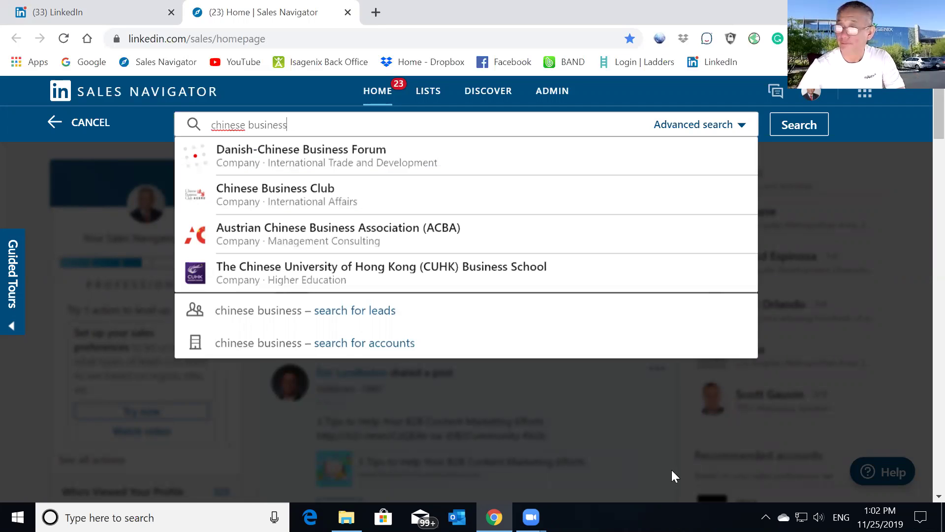
pyautogui.click(672, 517)
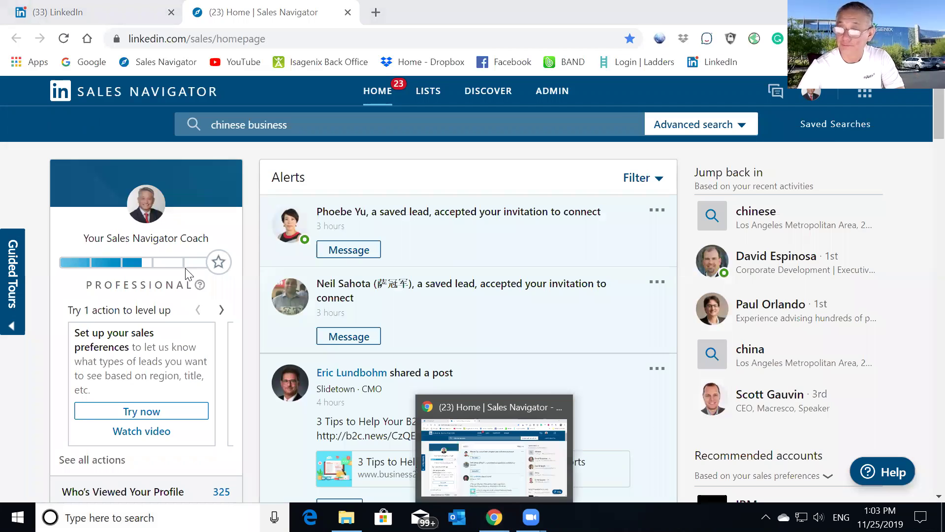
# - Replace the search keywords with "china" and run the search for leads
pyautogui.click(341, 124)
pyautogui.press('BackSpace')
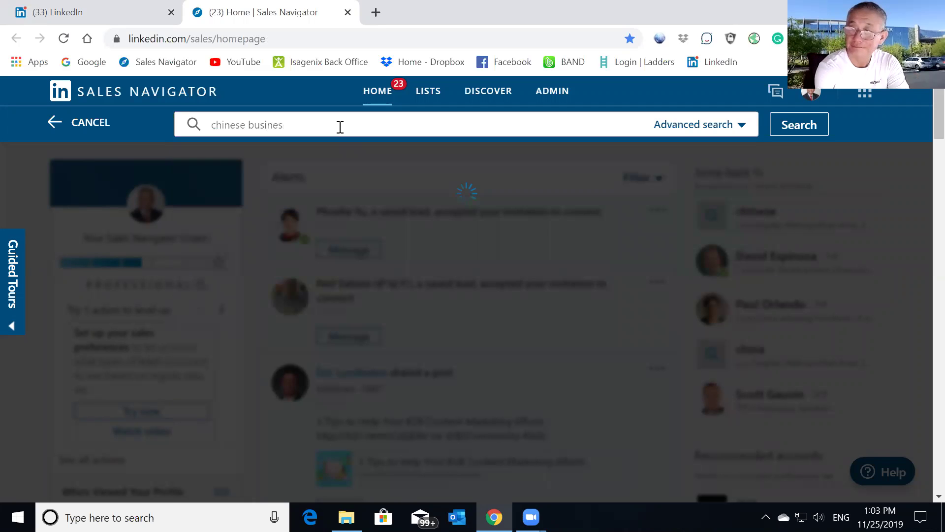
pyautogui.press('BackSpace')
pyautogui.press('BackSpace')
pyautogui.press('BackSpace')
pyautogui.press('BackSpace')
pyautogui.press('BackSpace')
pyautogui.press('BackSpace')
pyautogui.press('BackSpace')
pyautogui.press('BackSpace')
pyautogui.press('BackSpace')
pyautogui.press('BackSpace')
pyautogui.press('BackSpace')
pyautogui.press('BackSpace')
pyautogui.press('BackSpace')
pyautogui.press('BackSpace')
pyautogui.press('BackSpace')
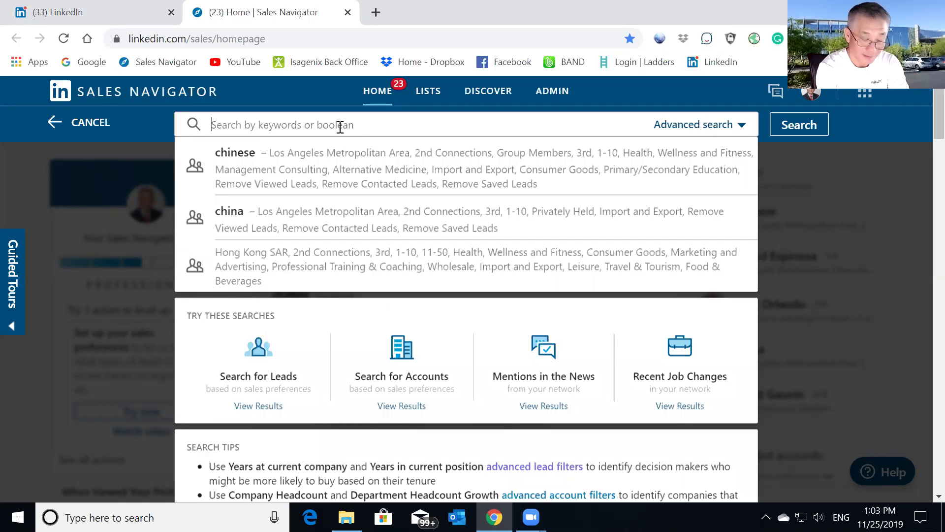
pyautogui.write('china')
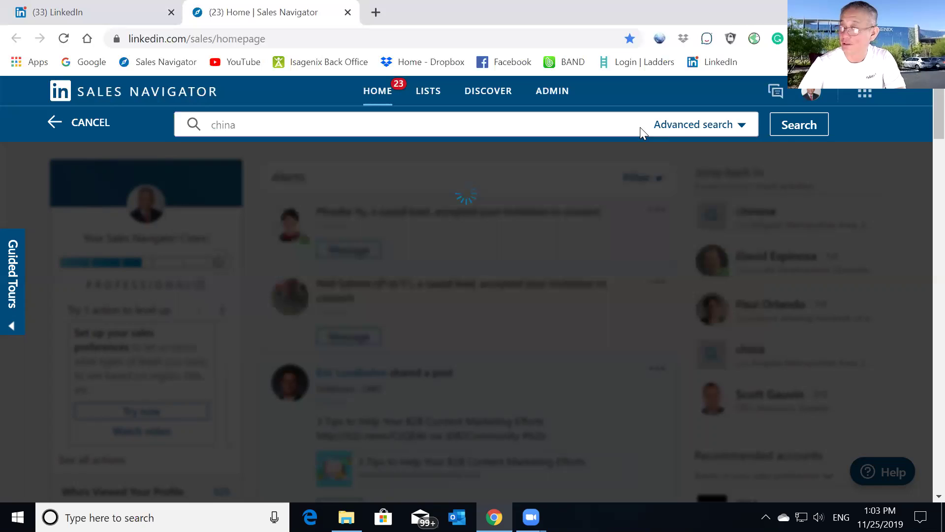
pyautogui.click(802, 129)
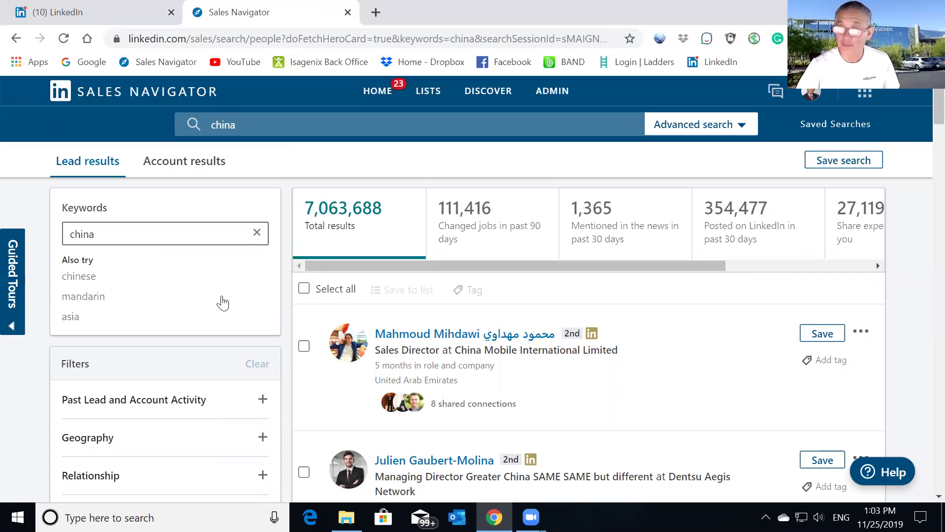
# - Filter the lead results by past activity to remove saved, viewed and contacted leads from the search
pyautogui.scroll(-2, 207, 302)
pyautogui.scroll(1, 207, 380)
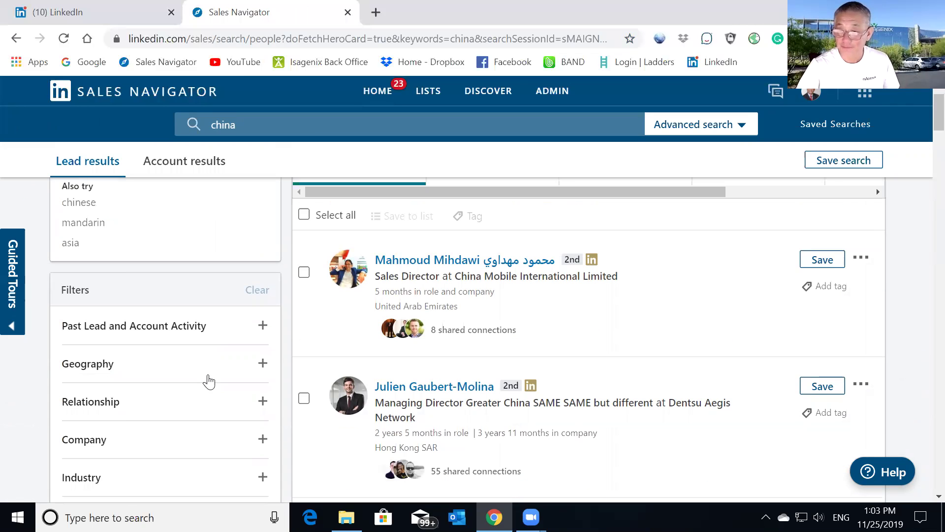
pyautogui.click(264, 329)
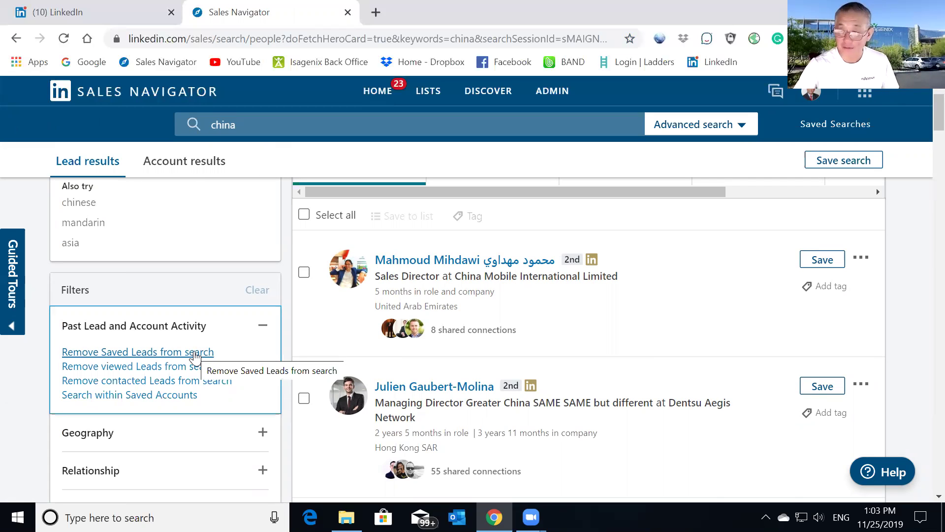
pyautogui.click(195, 352)
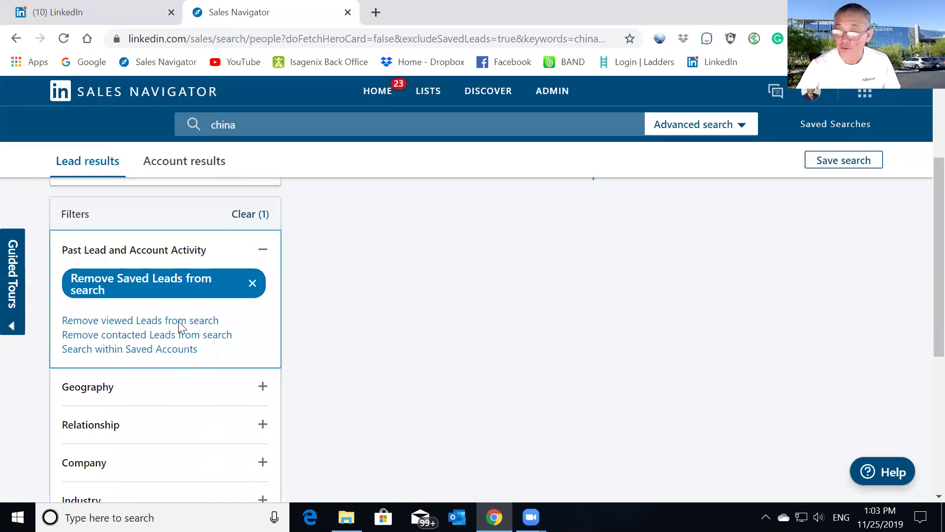
pyautogui.click(185, 321)
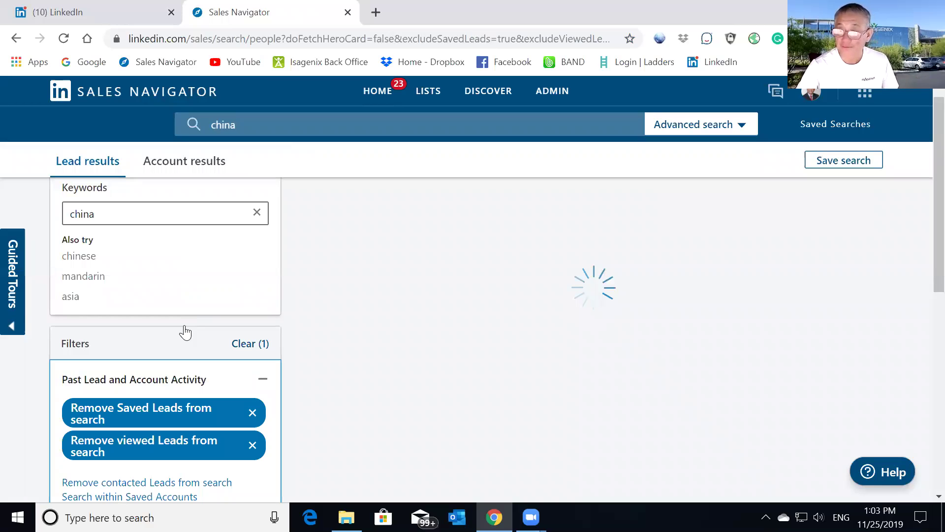
pyautogui.scroll(-3, 185, 332)
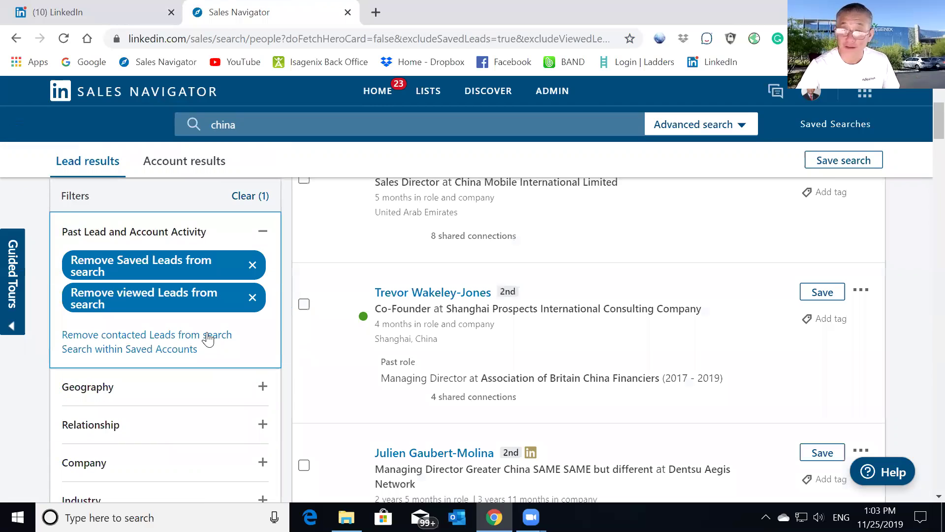
pyautogui.click(208, 340)
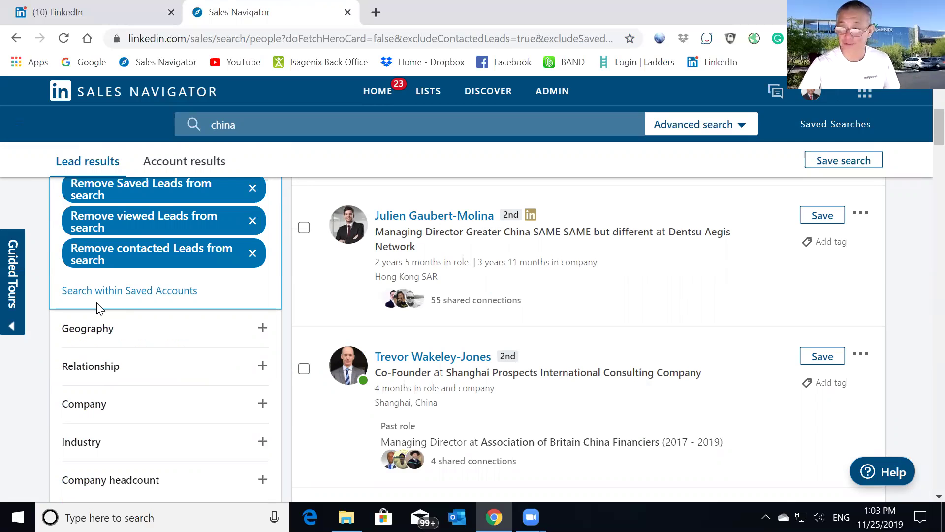
# - Open the Geography filter for adding locations to the lead search
pyautogui.scroll(-1, 197, 306)
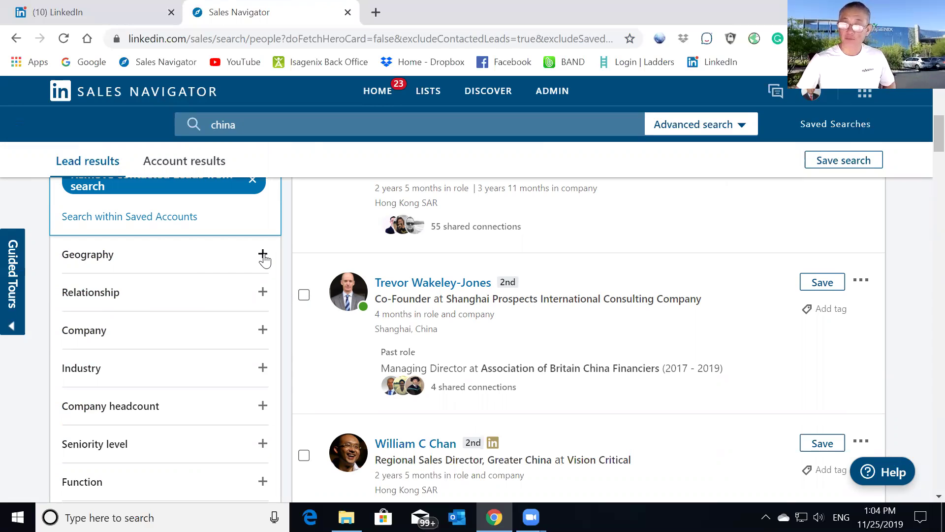
pyautogui.click(264, 255)
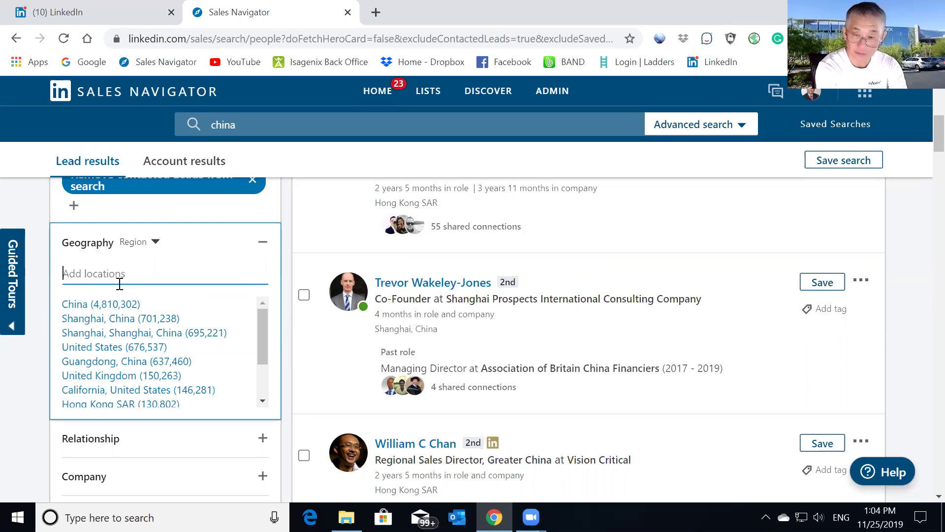
pyautogui.write('los')
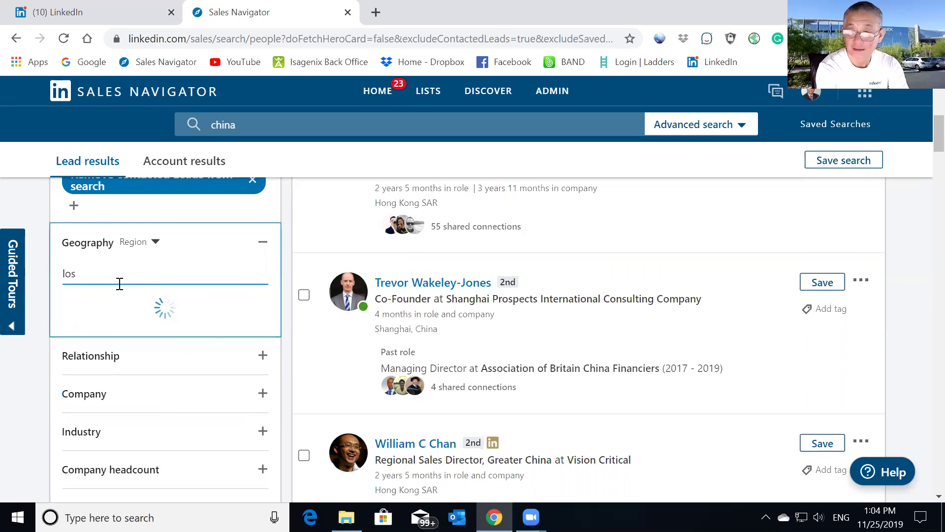
pyautogui.press('BackSpace')
pyautogui.press('BackSpace')
pyautogui.press('BackSpace')
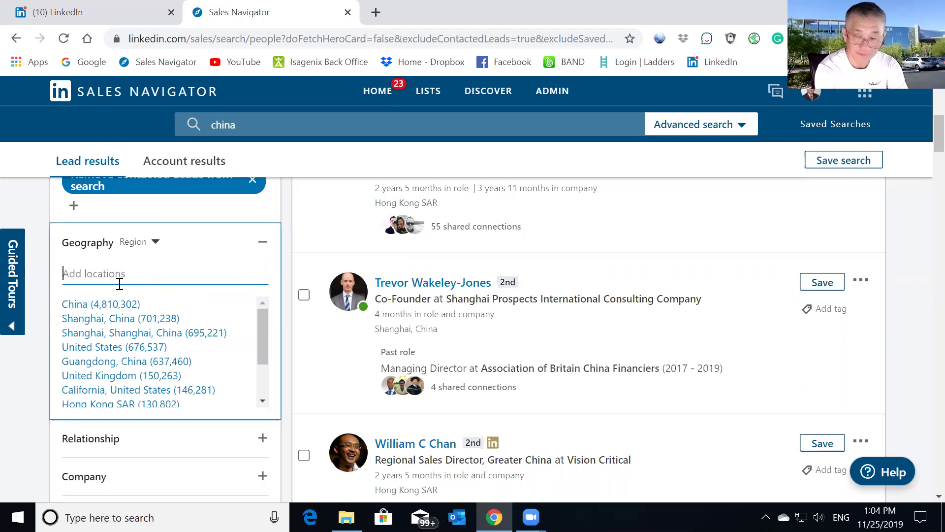
pyautogui.write('san ')
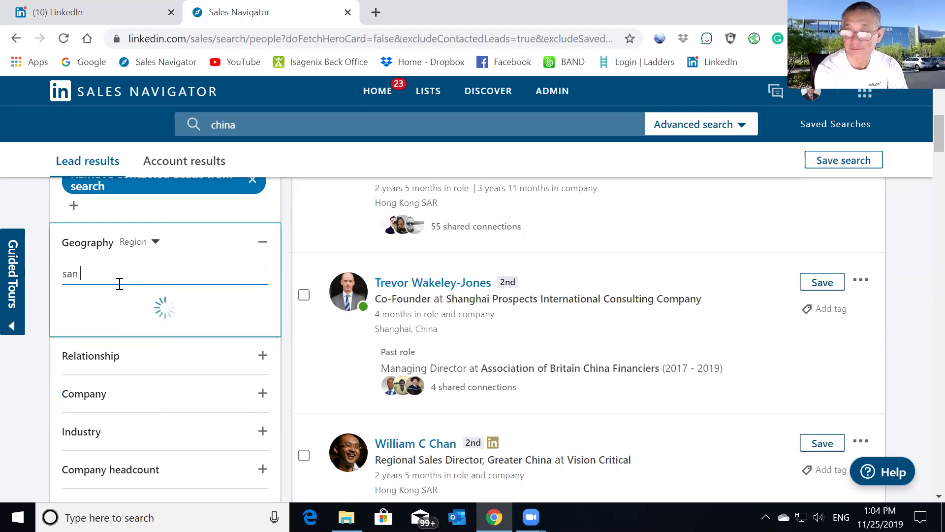
pyautogui.write('francisc')
pyautogui.press('BackSpace')
pyautogui.press('BackSpace')
pyautogui.press('BackSpace')
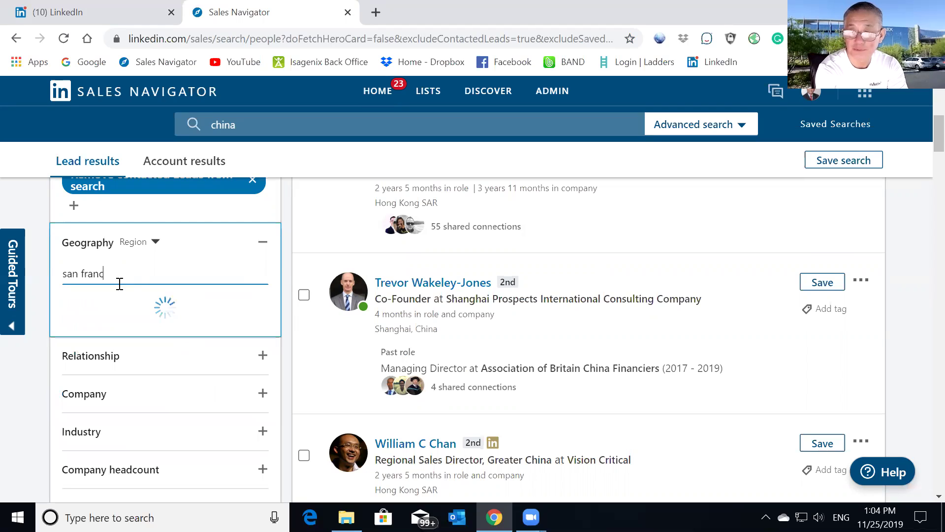
pyautogui.press('BackSpace')
pyautogui.press('BackSpace')
pyautogui.press('BackSpace')
pyautogui.press('BackSpace')
pyautogui.press('BackSpace')
pyautogui.press('BackSpace')
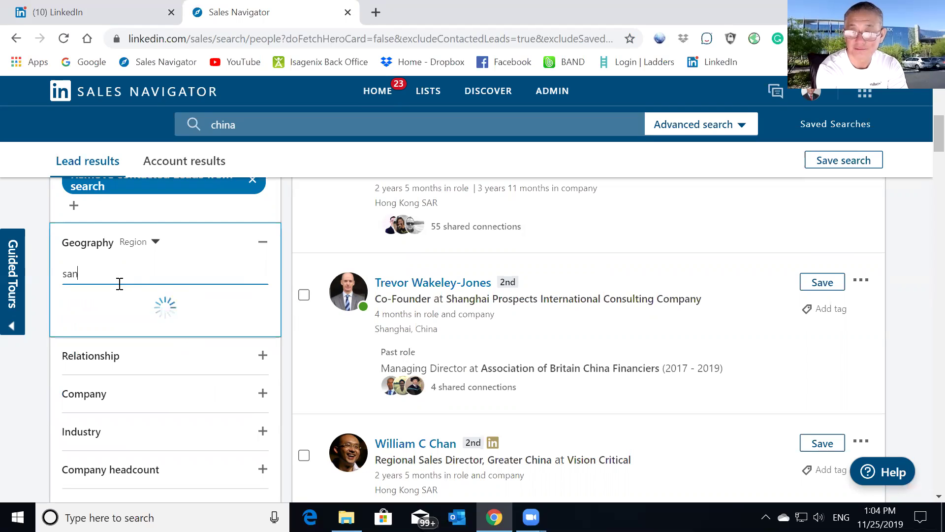
pyautogui.press('BackSpace')
pyautogui.press('BackSpace')
pyautogui.press('BackSpace')
# - Add San Diego, California, United States as an included location in the Geography filter
pyautogui.write('san d')
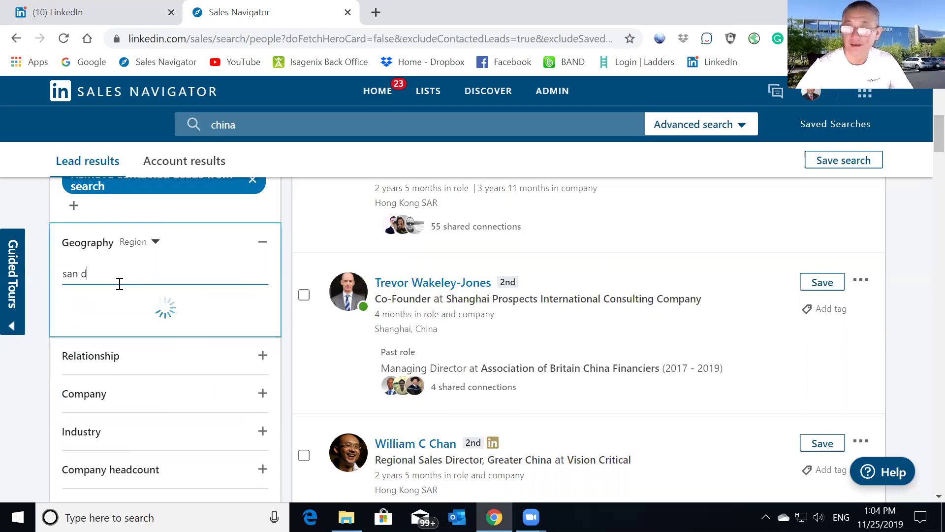
pyautogui.write('iego')
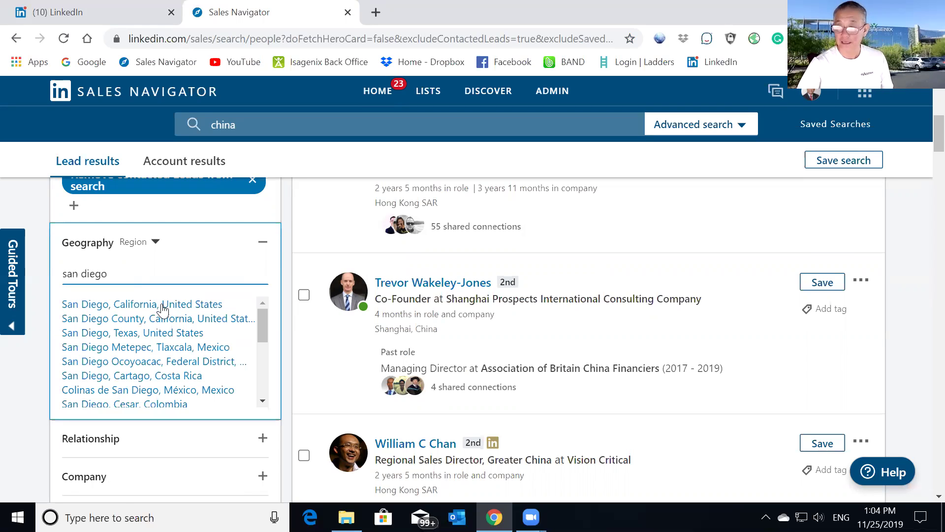
pyautogui.click(163, 308)
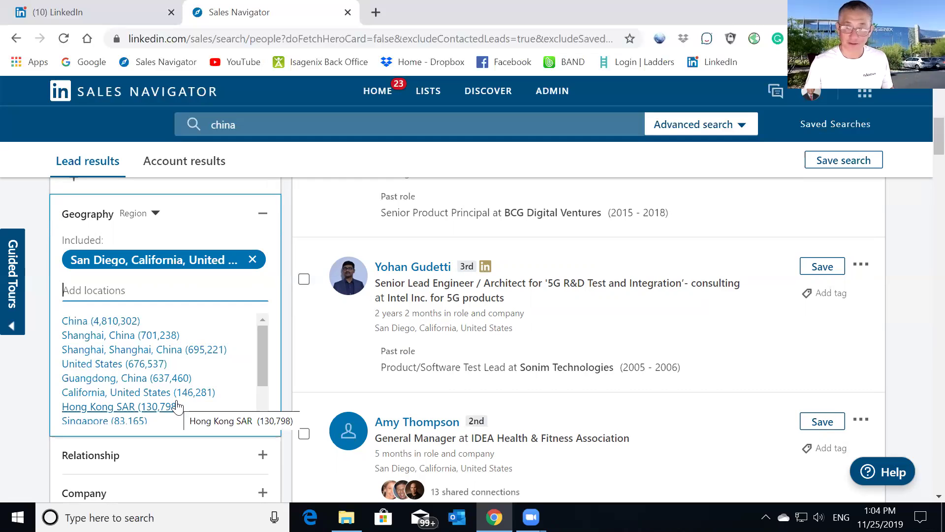
# - Set the Relationship filter to include 1st Degree, 2nd Degree and 3rd Degree+ Connections
pyautogui.scroll(-1, 177, 407)
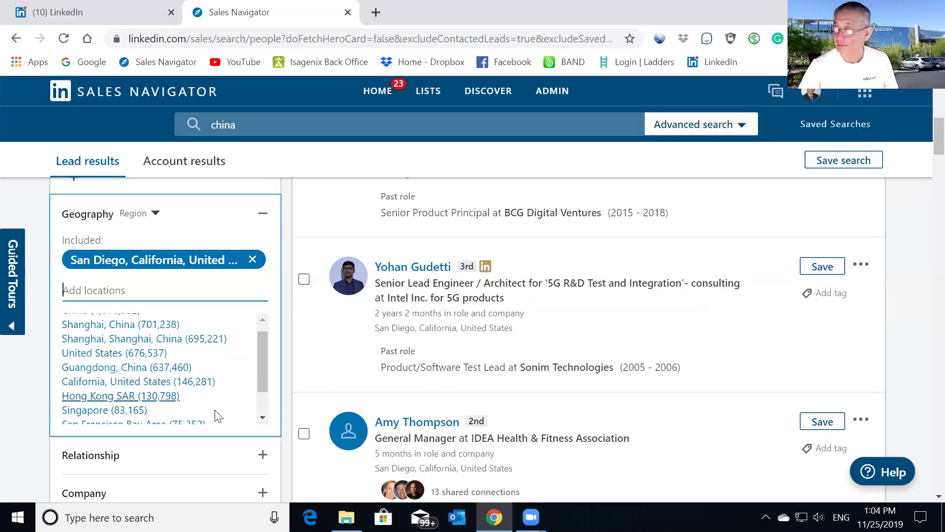
pyautogui.scroll(-3, 257, 422)
pyautogui.scroll(-1, 269, 315)
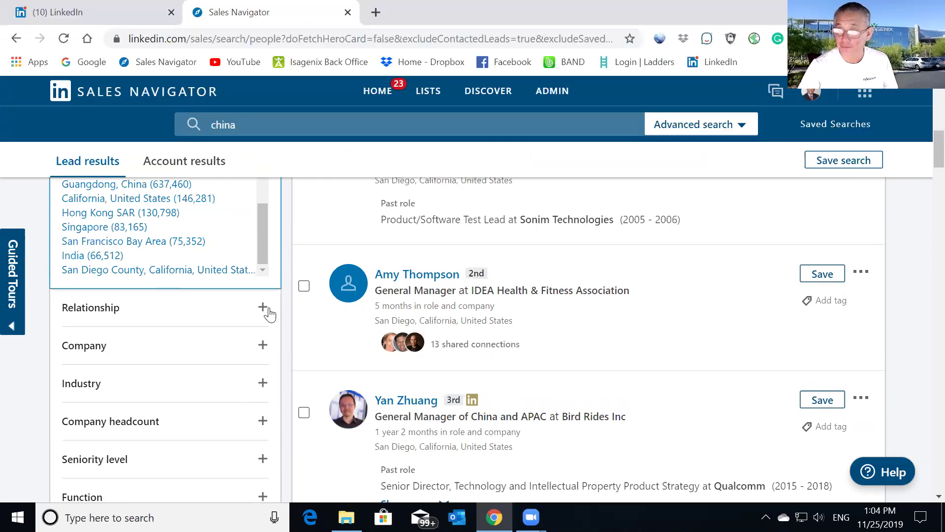
pyautogui.click(268, 310)
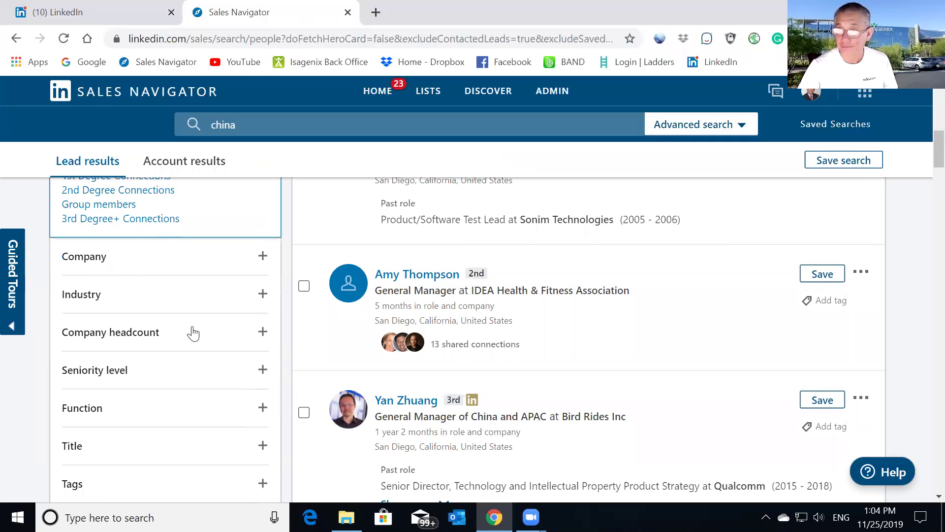
pyautogui.scroll(3, 138, 339)
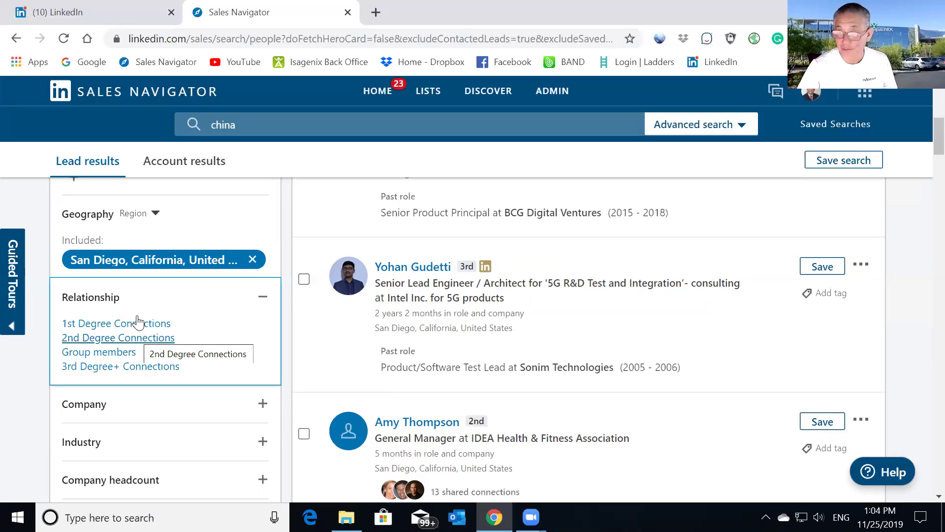
pyautogui.click(133, 324)
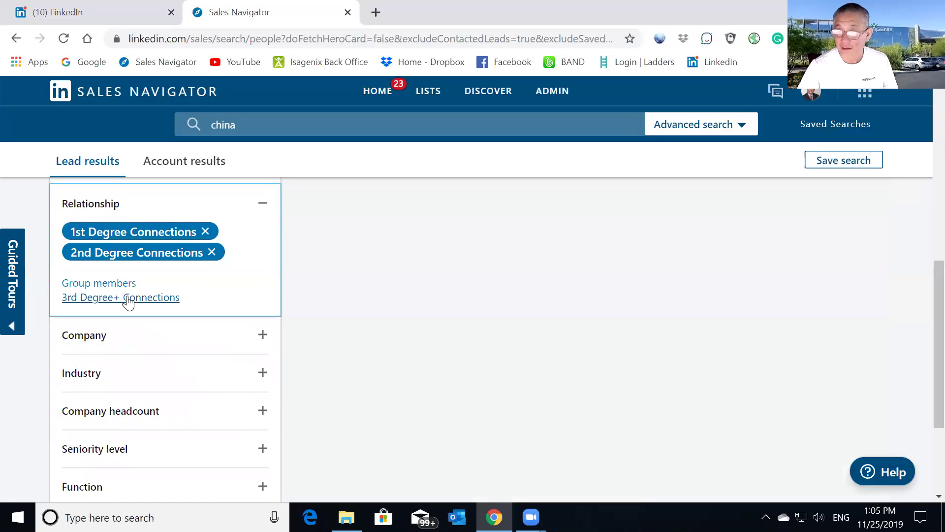
pyautogui.click(128, 298)
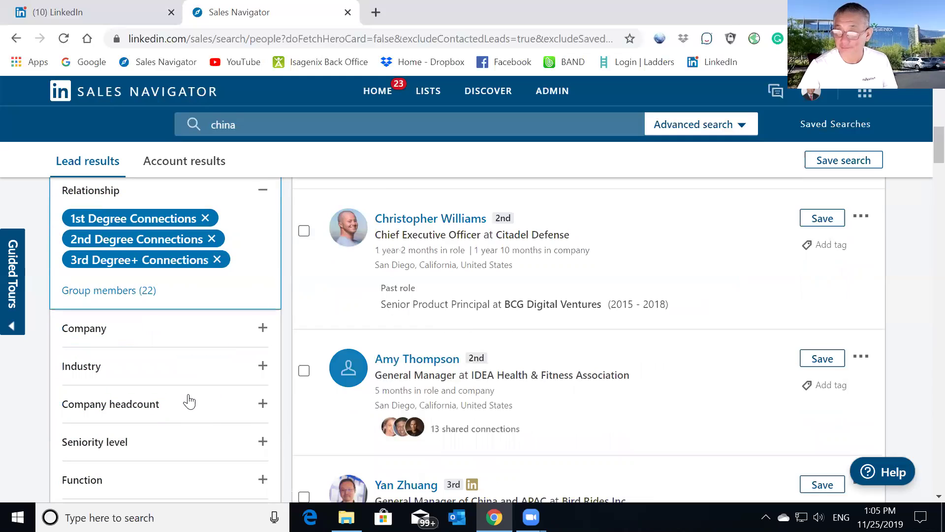
# - Look up "amway" among the current companies in the Company filter and clear the entry
pyautogui.scroll(-1, 261, 259)
pyautogui.click(262, 255)
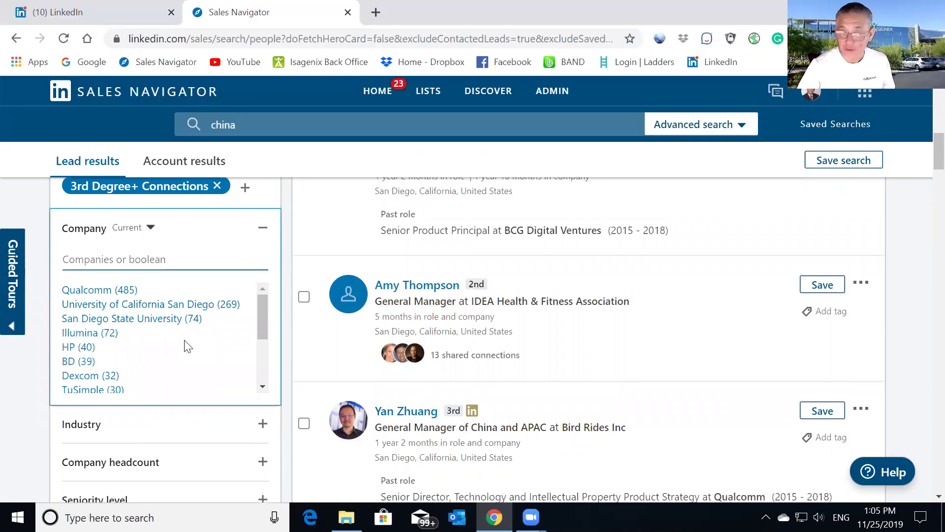
pyautogui.scroll(-2, 187, 346)
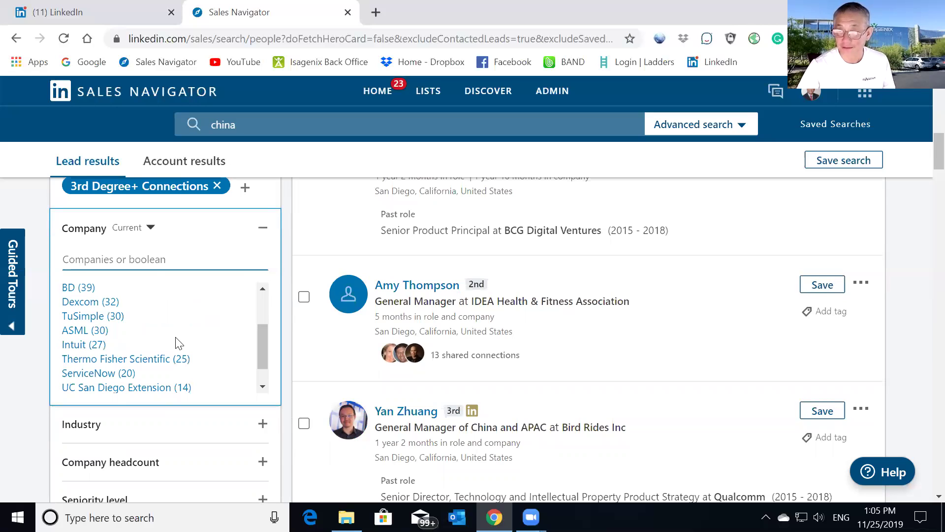
pyautogui.scroll(-1, 98, 270)
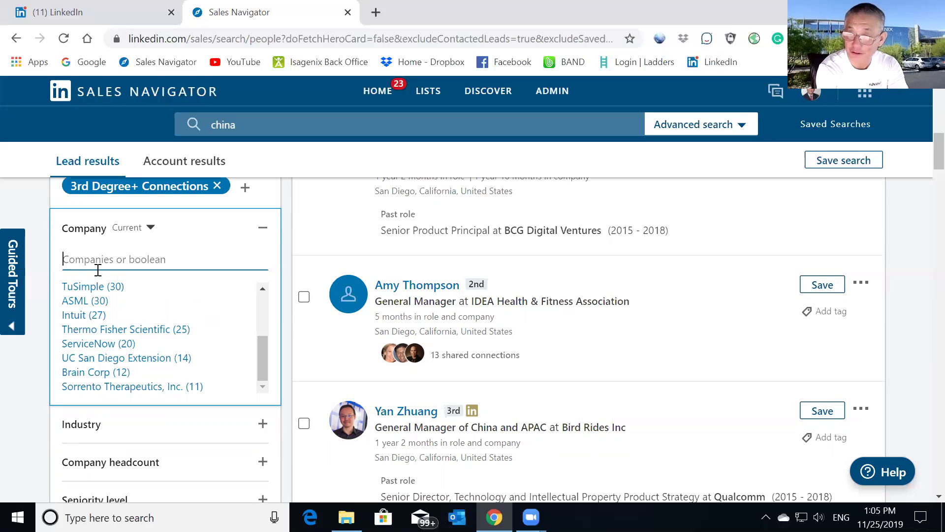
pyautogui.write('nu')
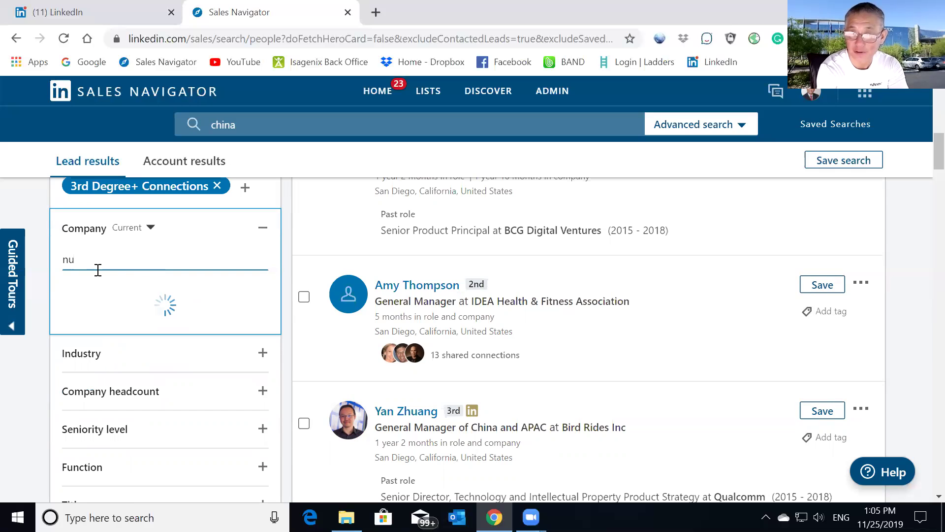
pyautogui.press('BackSpace')
pyautogui.press('BackSpace')
pyautogui.write('amway')
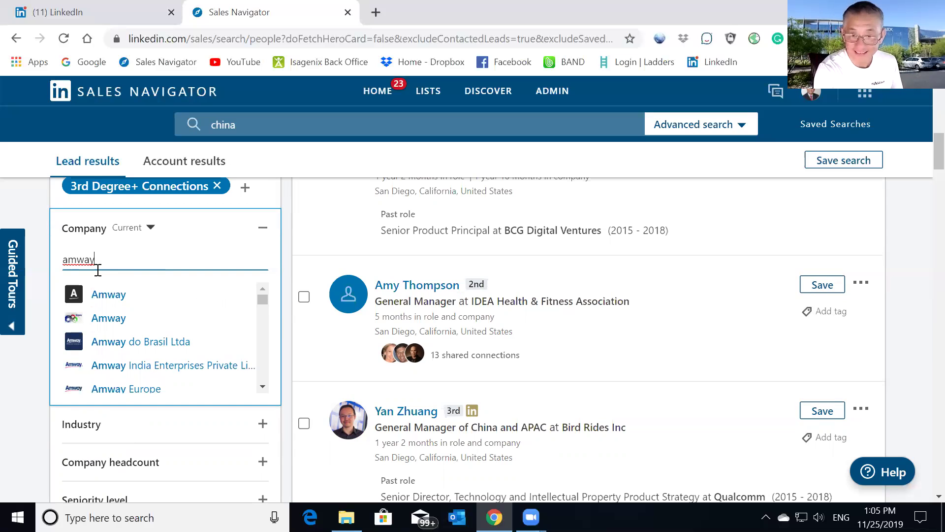
pyautogui.hotkey('ctrl', 'a')
pyautogui.write('a')
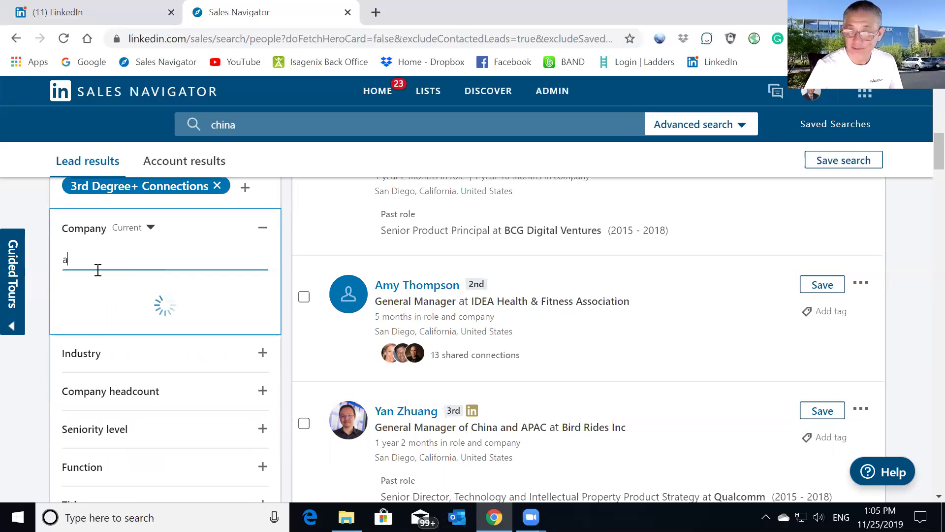
pyautogui.press('BackSpace')
pyautogui.scroll(-1, 108, 424)
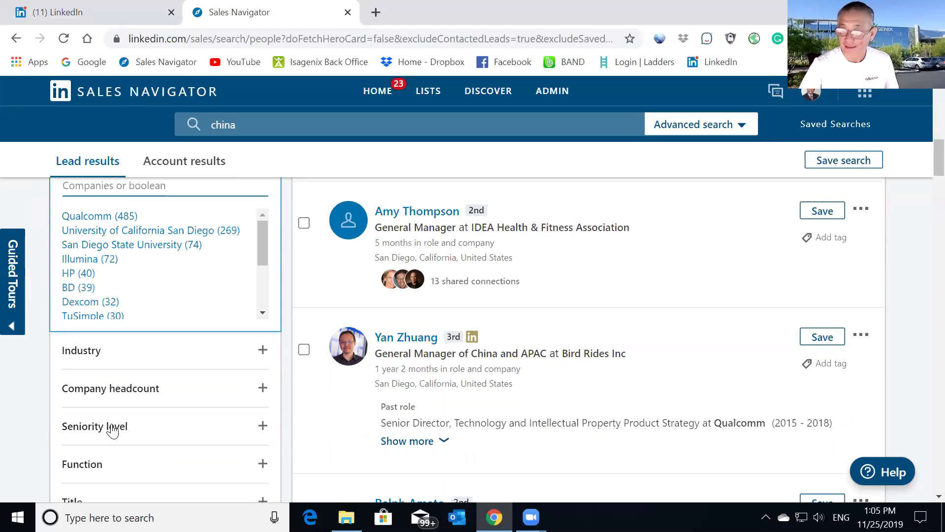
# - Add Import and Export, Health, Wellness and Fitness, and Primary/Secondary Education as included industries in the Industry filter
pyautogui.click(263, 351)
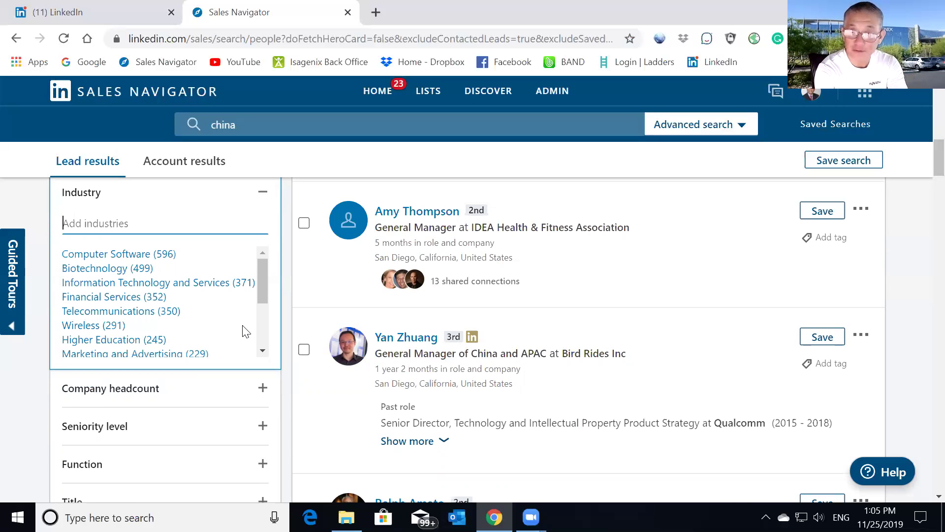
pyautogui.write('imp')
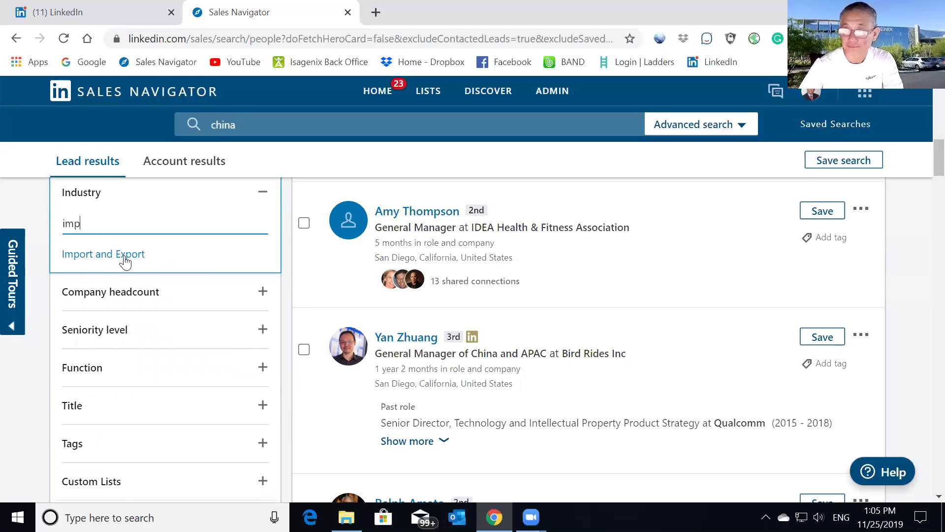
pyautogui.click(125, 261)
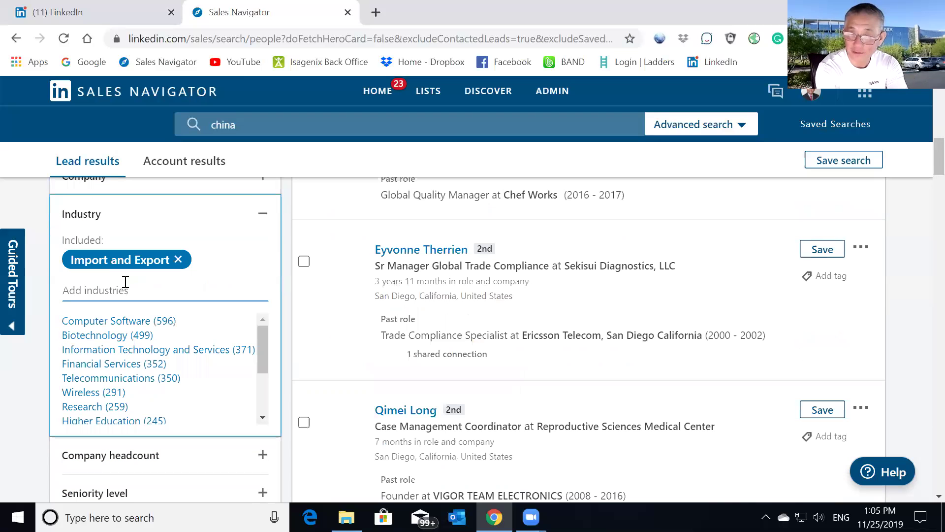
pyautogui.write('health')
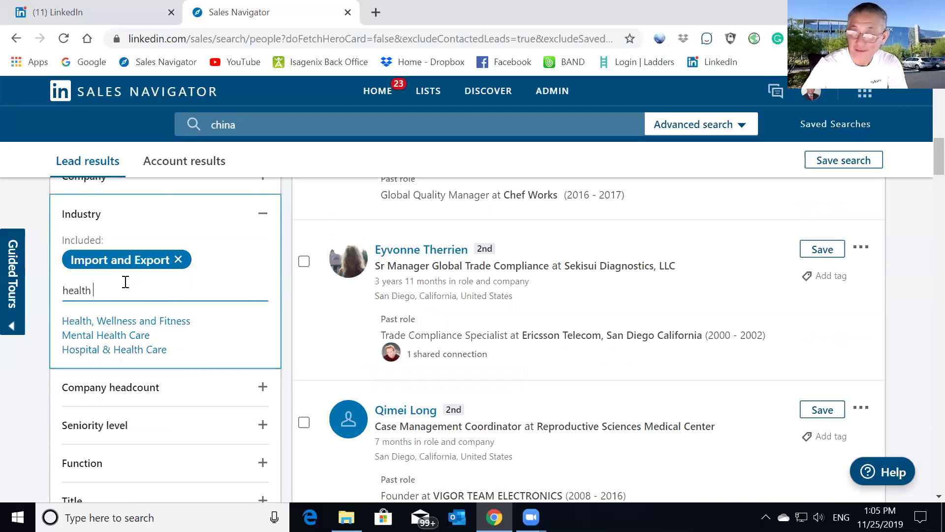
pyautogui.click(123, 321)
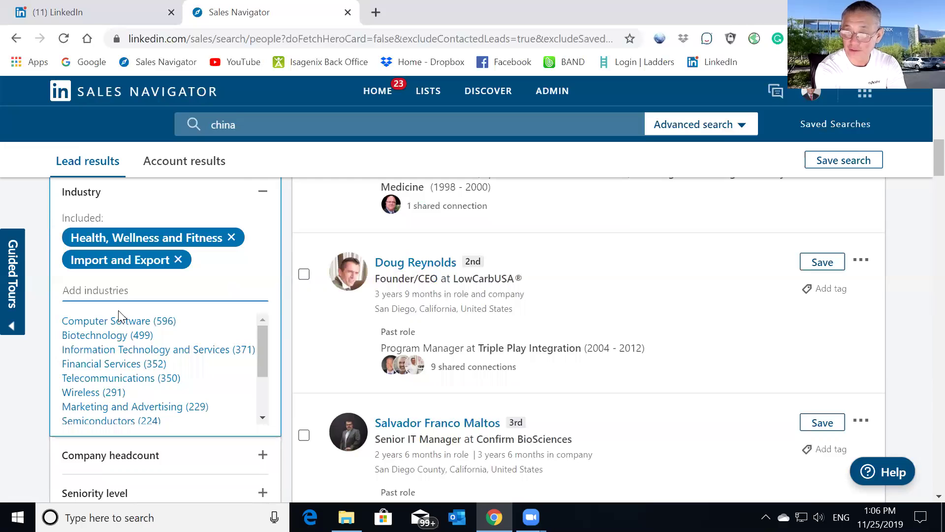
pyautogui.write('ed')
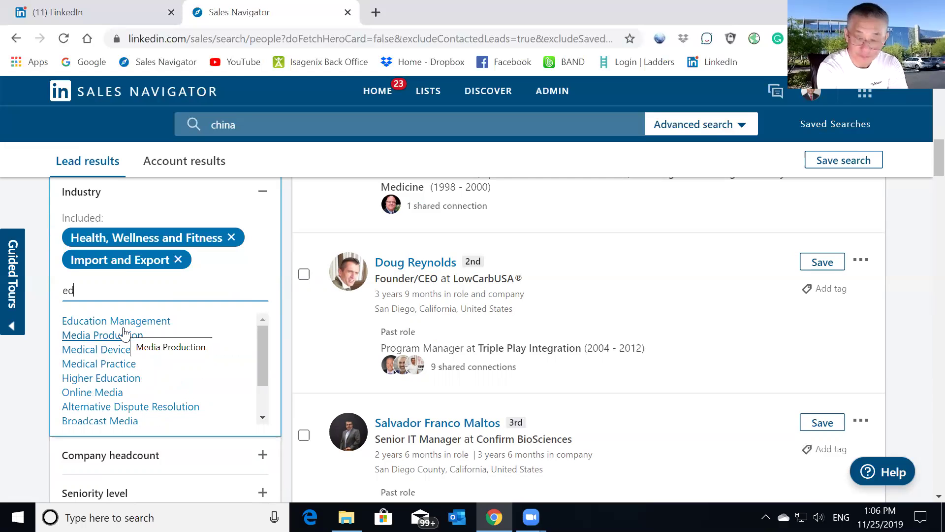
pyautogui.write('uca')
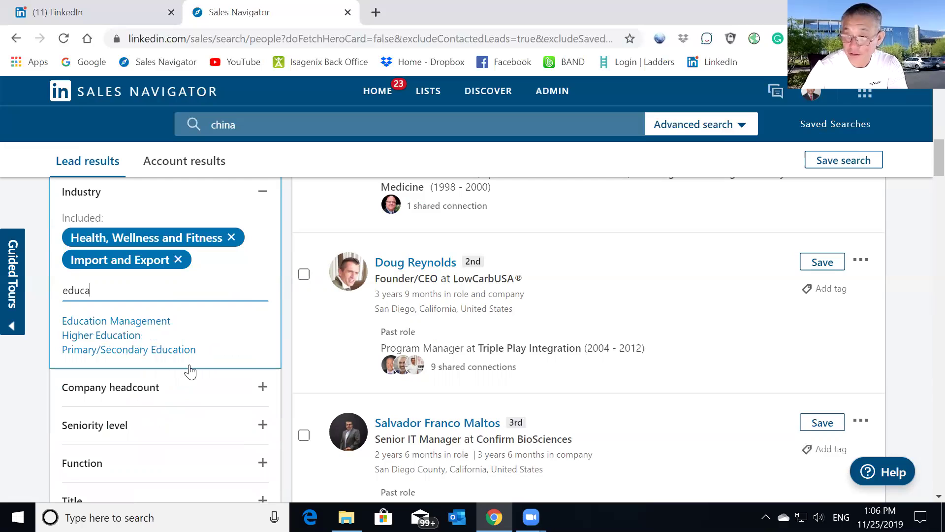
pyautogui.click(149, 351)
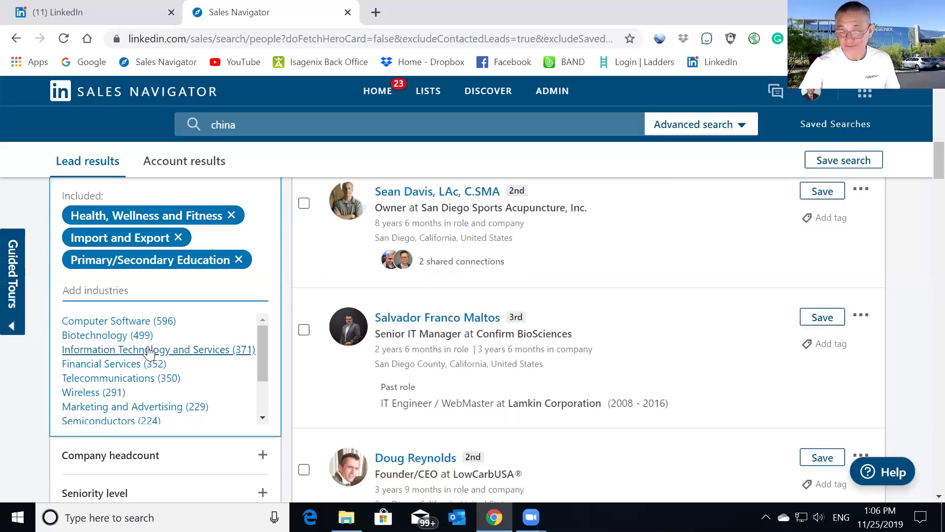
# - Limit the Company headcount filter to companies with 1-10 employees
pyautogui.scroll(-2, 167, 393)
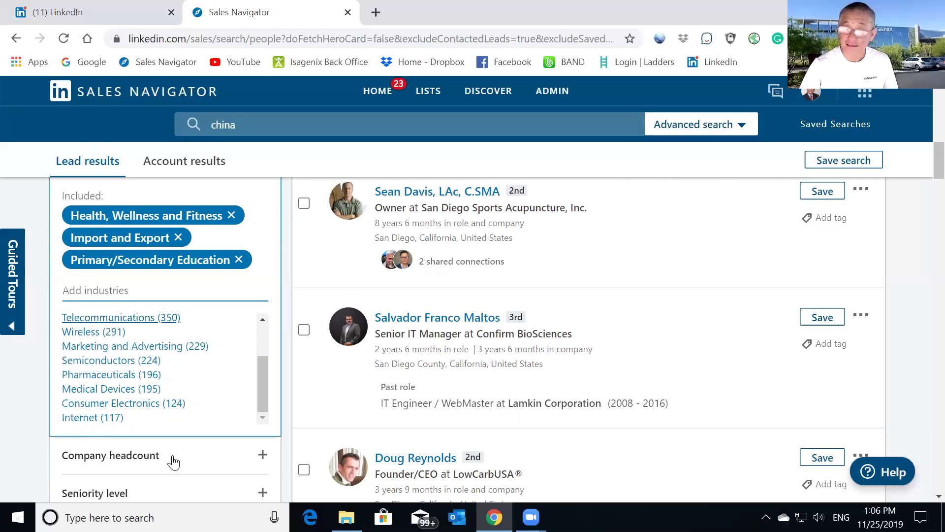
pyautogui.scroll(-3, 169, 416)
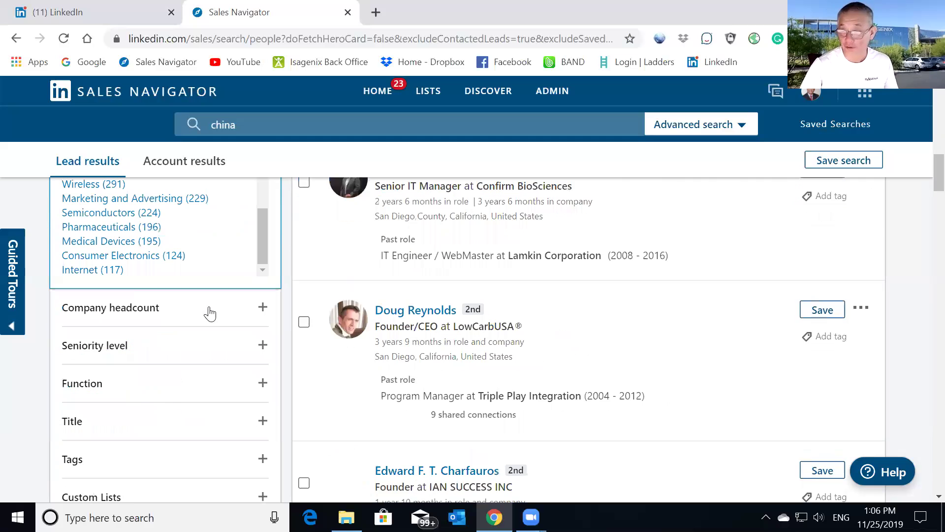
pyautogui.click(263, 310)
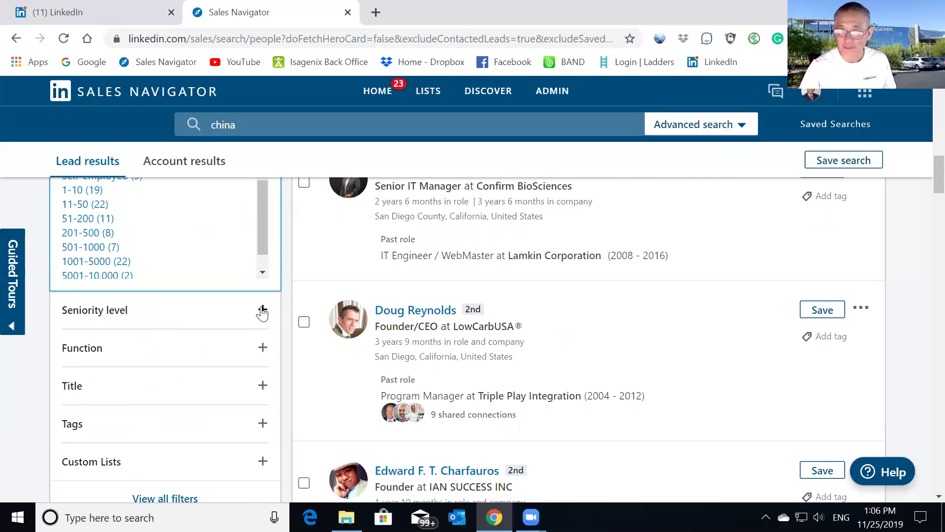
pyautogui.click(84, 188)
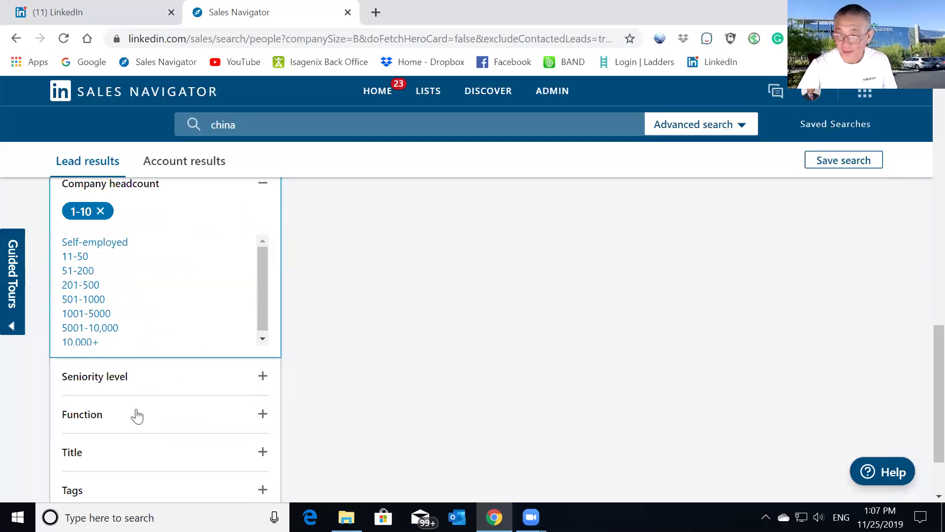
# - Run the lead search from the full filter overview and review the resulting leads
pyautogui.scroll(-3, 137, 417)
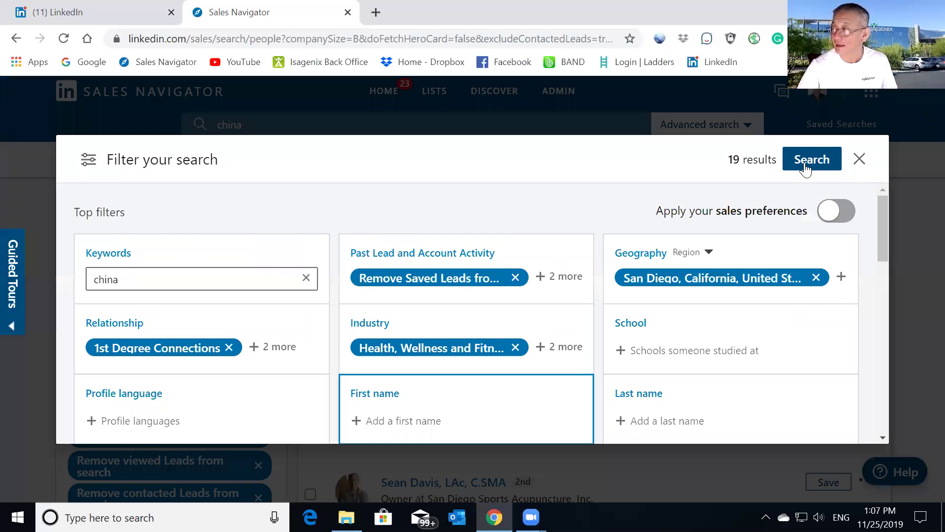
pyautogui.click(805, 169)
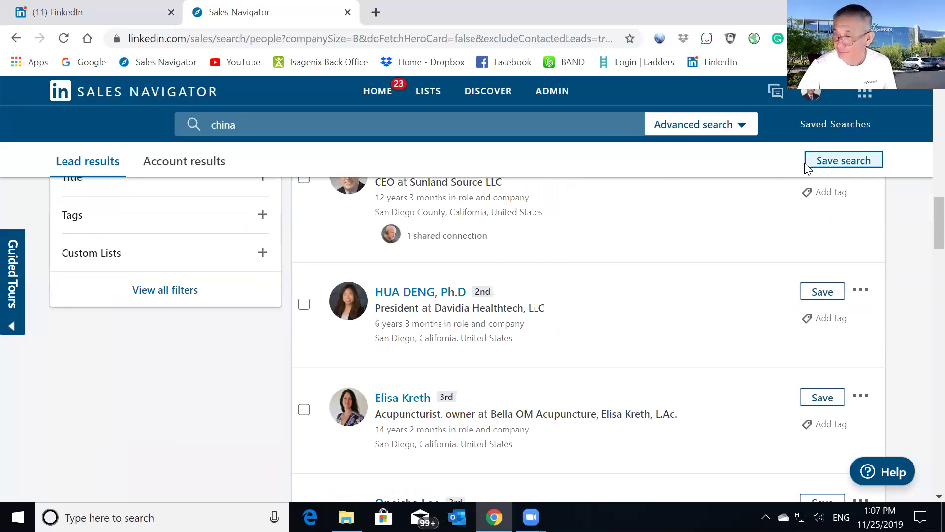
pyautogui.scroll(3, 655, 389)
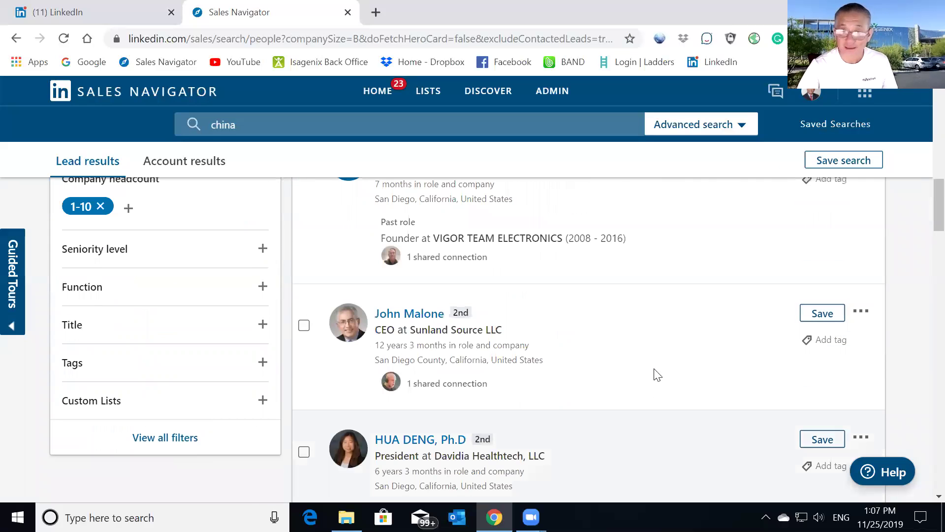
pyautogui.scroll(3, 655, 369)
pyautogui.scroll(4, 656, 366)
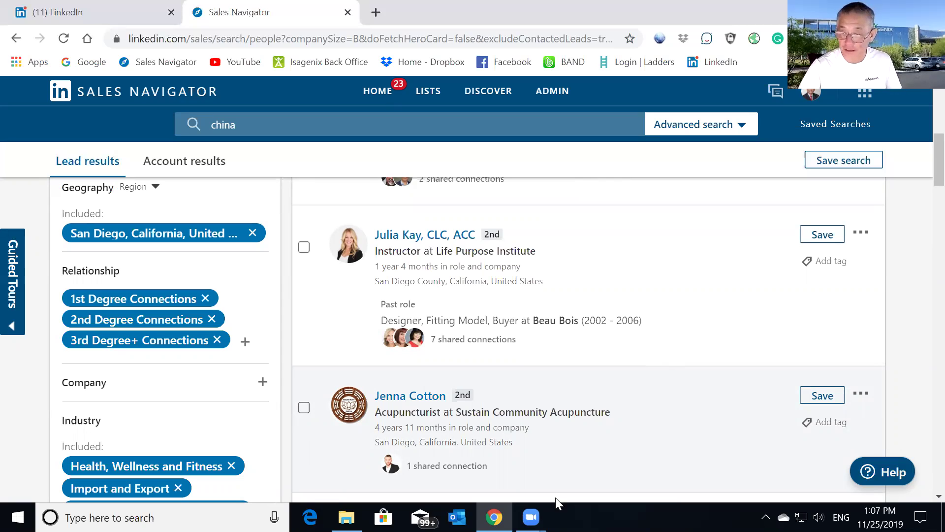
# - Remove Health, Wellness and Fitness and Import and Export from the included industries in the Industry filter
pyautogui.scroll(-3, 197, 325)
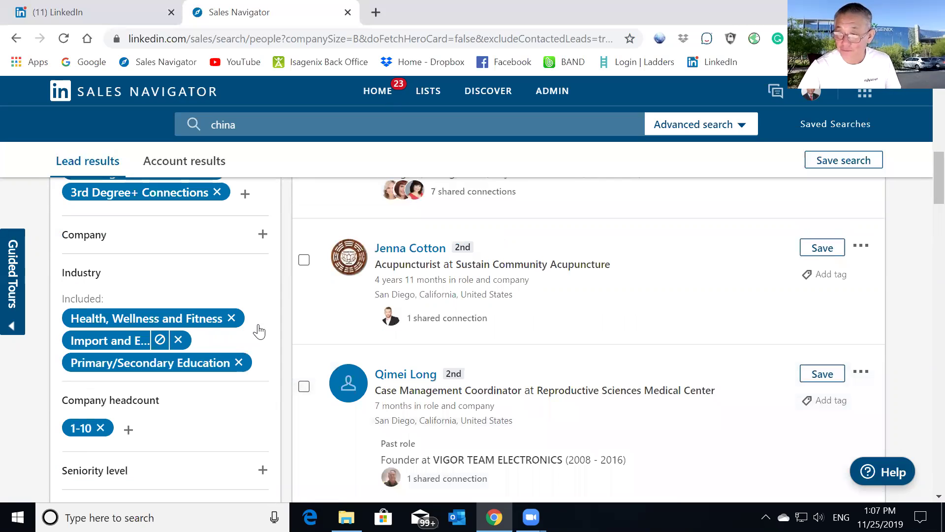
pyautogui.click(231, 319)
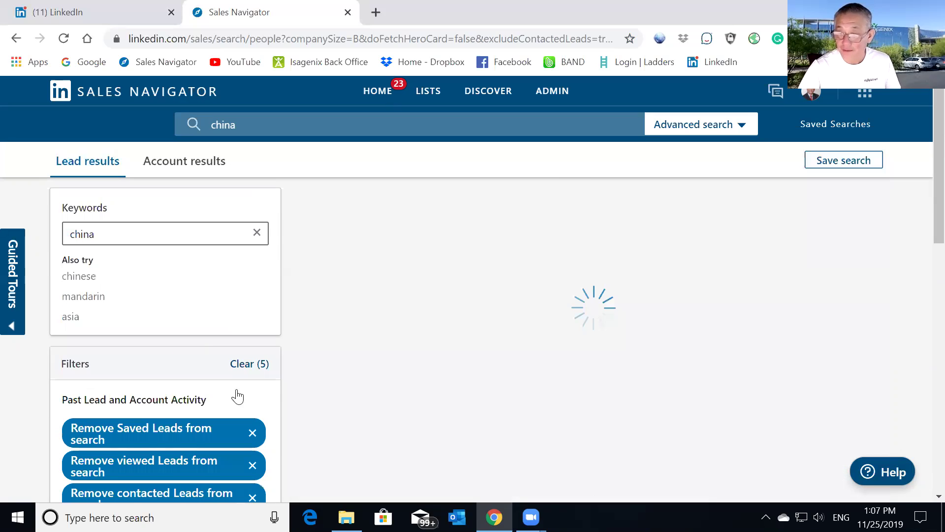
pyautogui.scroll(-3, 236, 394)
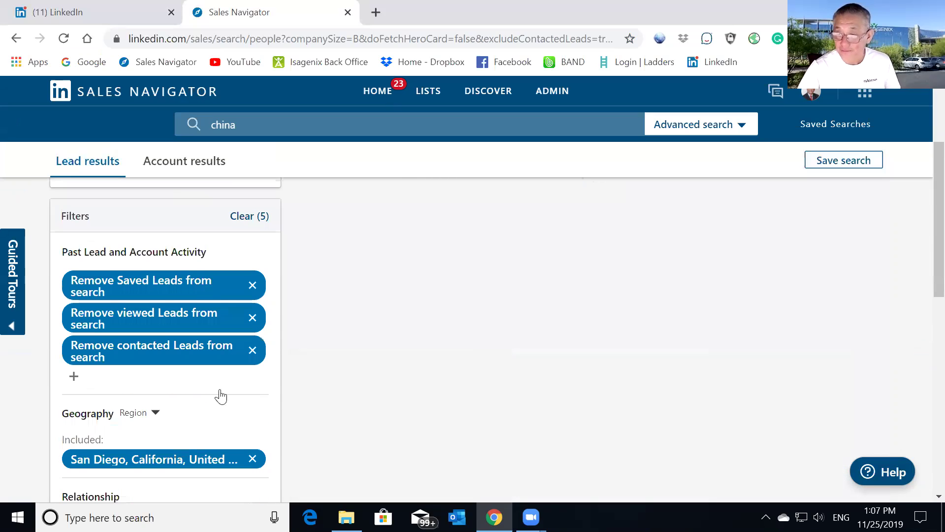
pyautogui.scroll(-6, 173, 401)
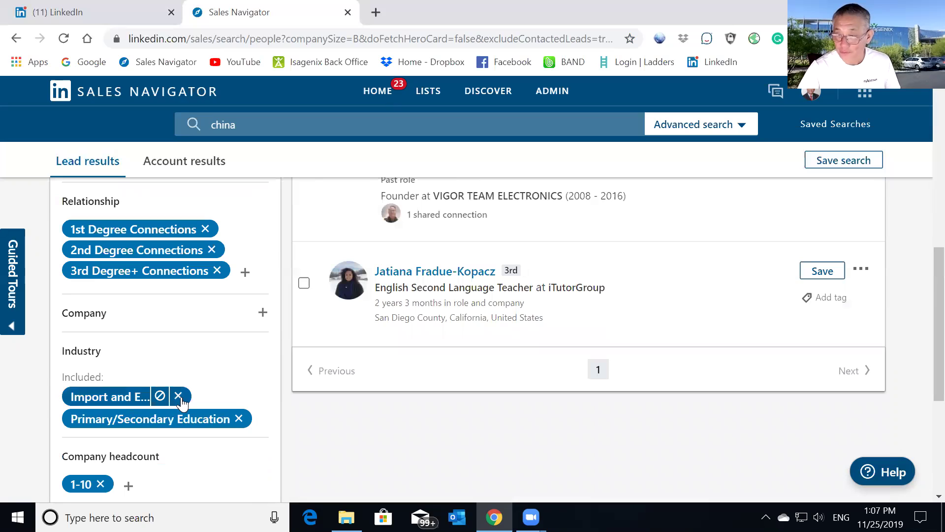
pyautogui.click(179, 396)
# - Replace the San Diego city location in the Geography filter with San Diego County, California, found by searching for "san diego"
pyautogui.scroll(-6, 256, 320)
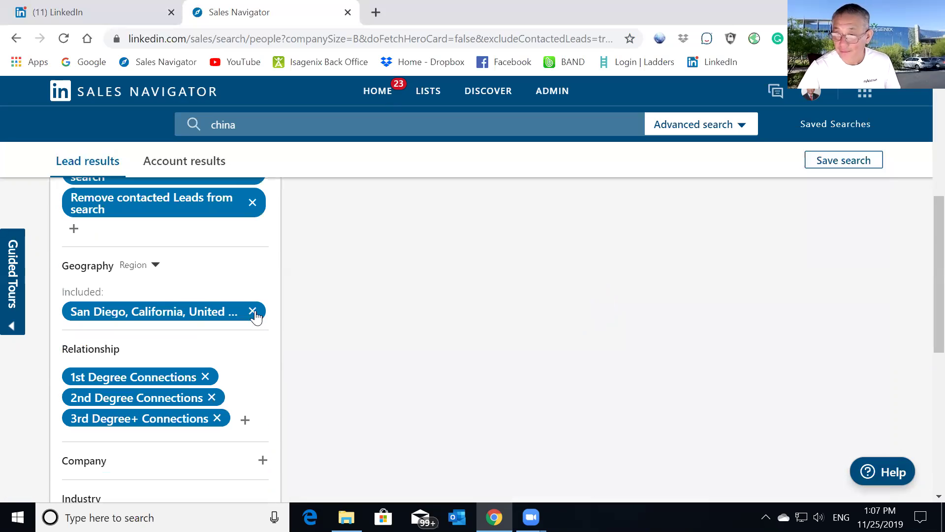
pyautogui.click(253, 310)
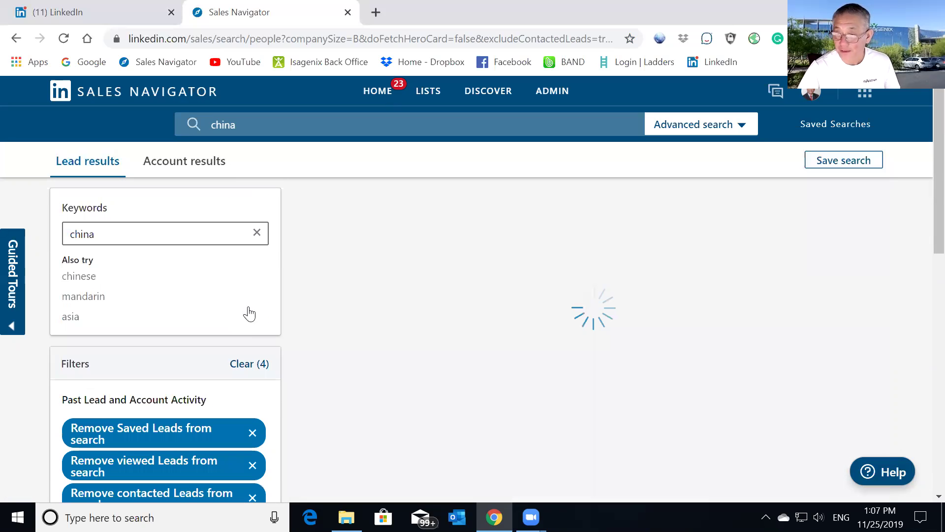
pyautogui.scroll(-5, 251, 345)
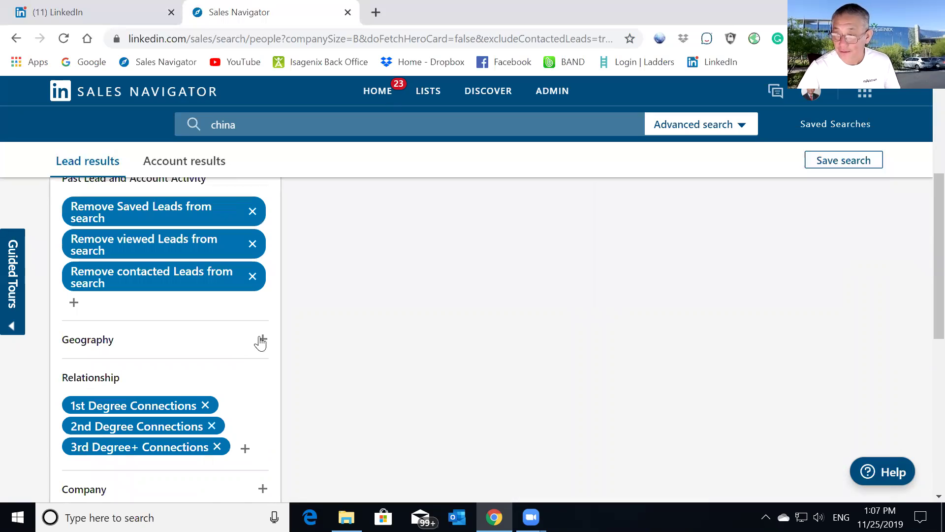
pyautogui.click(261, 342)
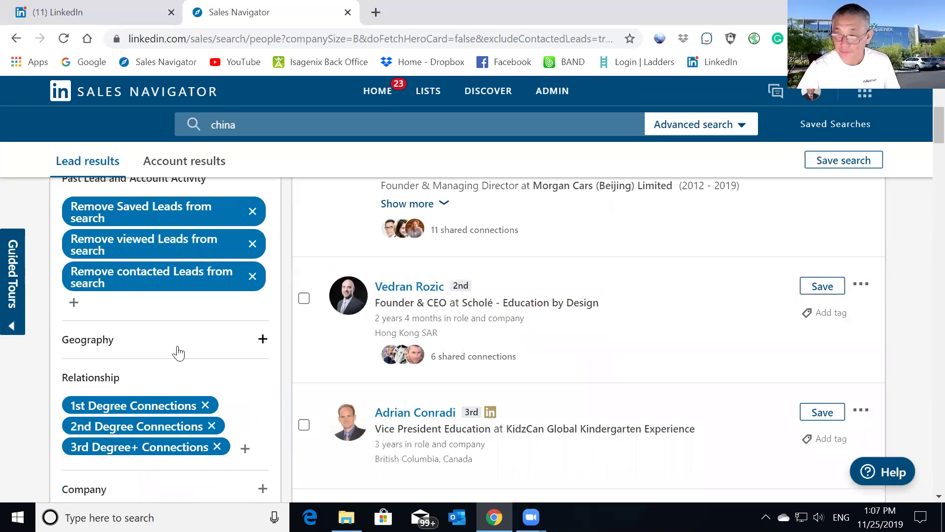
pyautogui.click(251, 349)
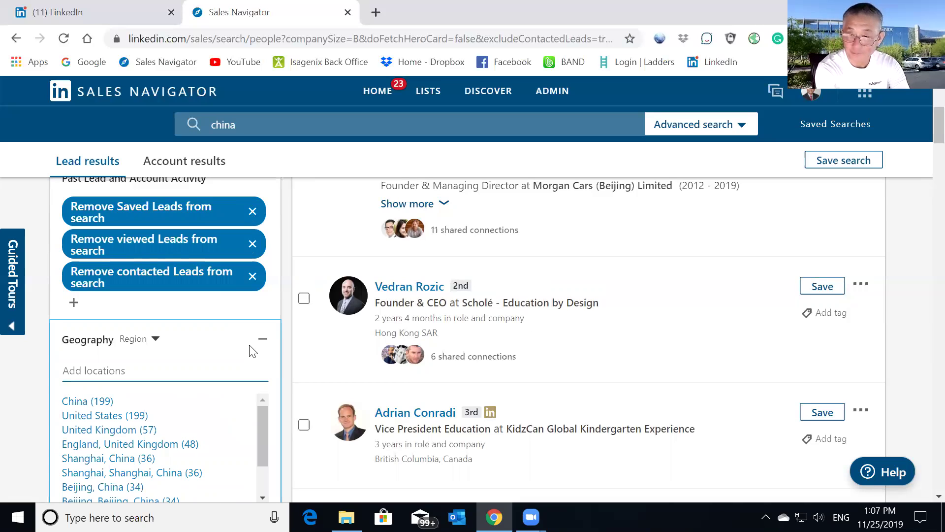
pyautogui.write('san diego')
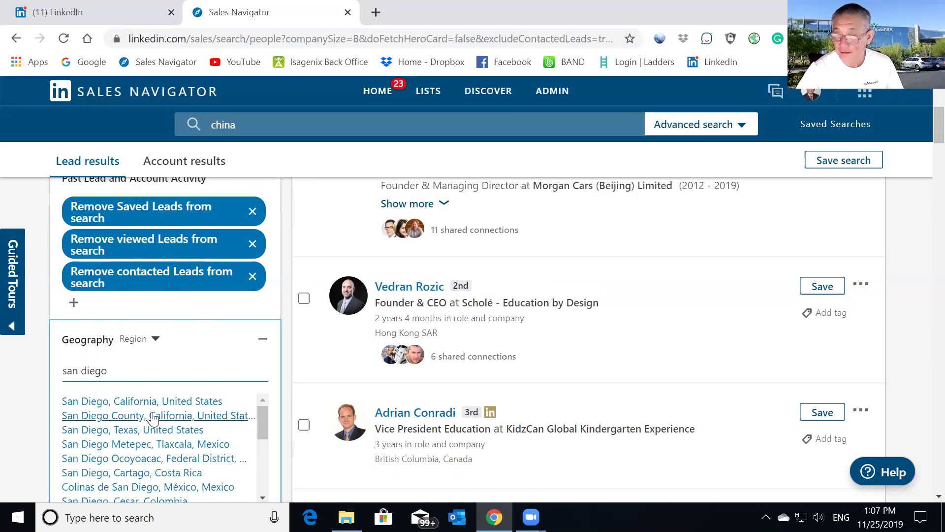
pyautogui.click(153, 418)
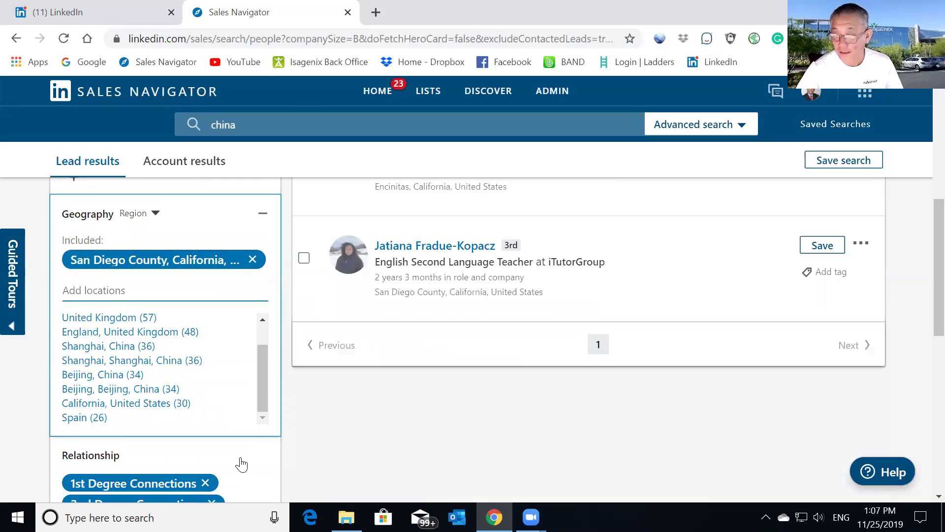
# - Remove Primary/Secondary Education from the included industries in the Industry filter
pyautogui.scroll(-3, 241, 464)
pyautogui.scroll(-3, 241, 464)
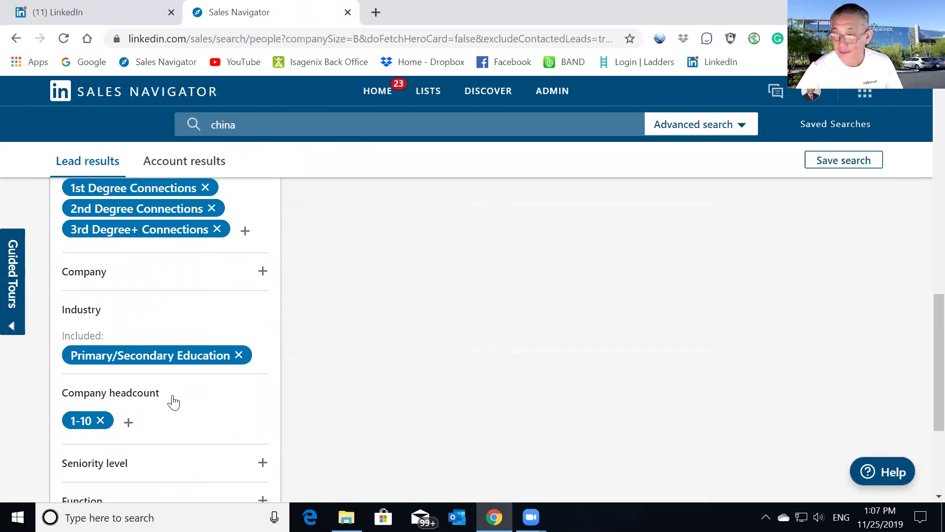
pyautogui.click(239, 355)
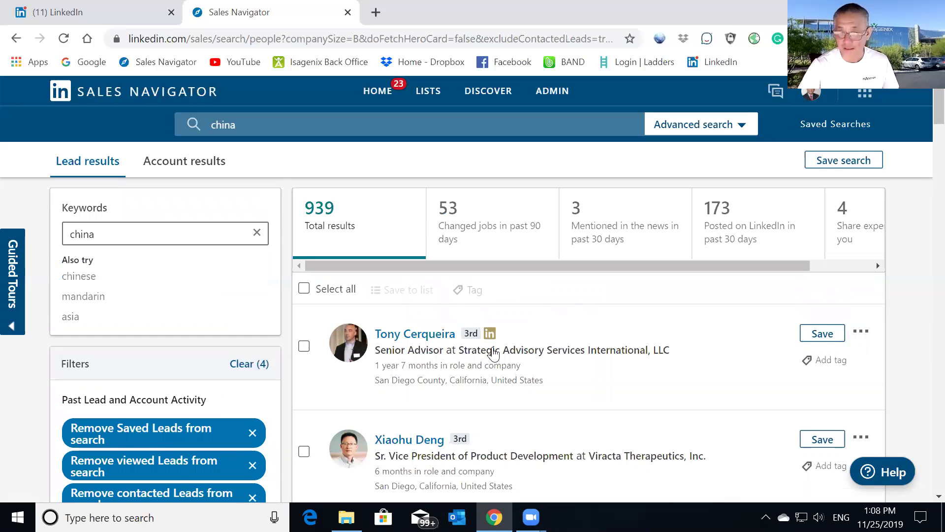
# - Look up "health" in the Industry filter and include Health, Wellness and Fitness
pyautogui.moveTo(494, 353)
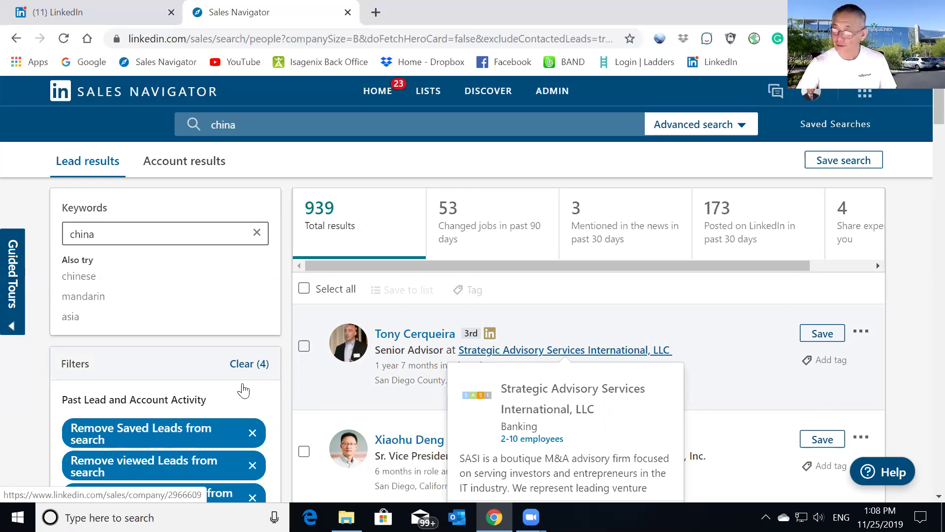
pyautogui.scroll(-5, 181, 396)
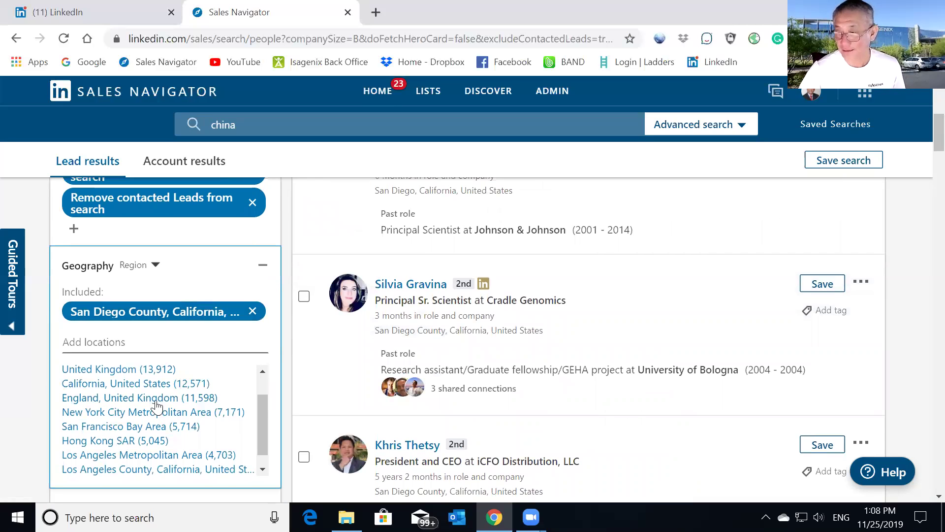
pyautogui.scroll(-1, 152, 406)
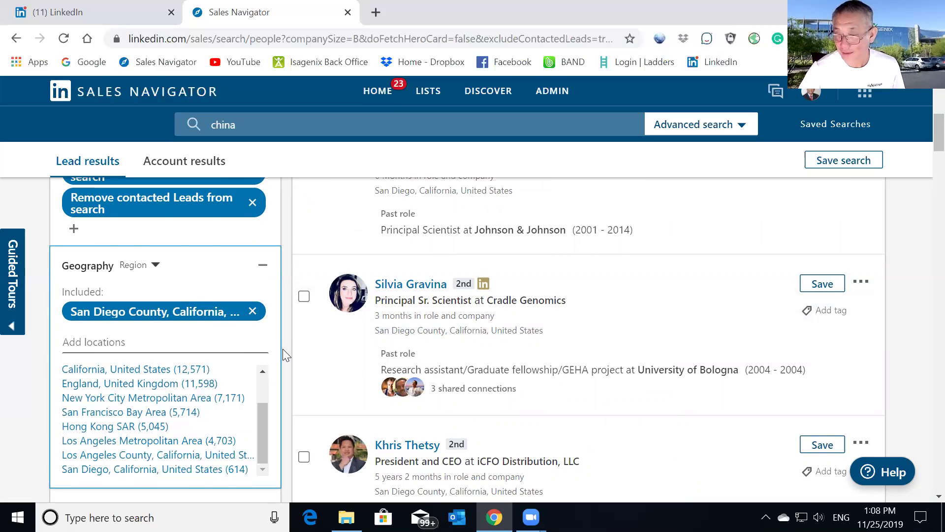
pyautogui.scroll(-3, 283, 351)
pyautogui.scroll(-3, 266, 291)
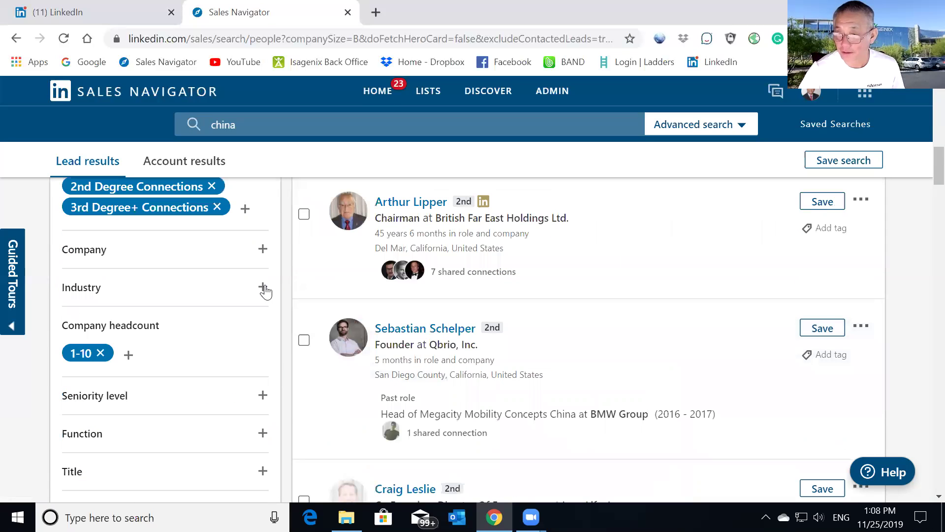
pyautogui.click(170, 247)
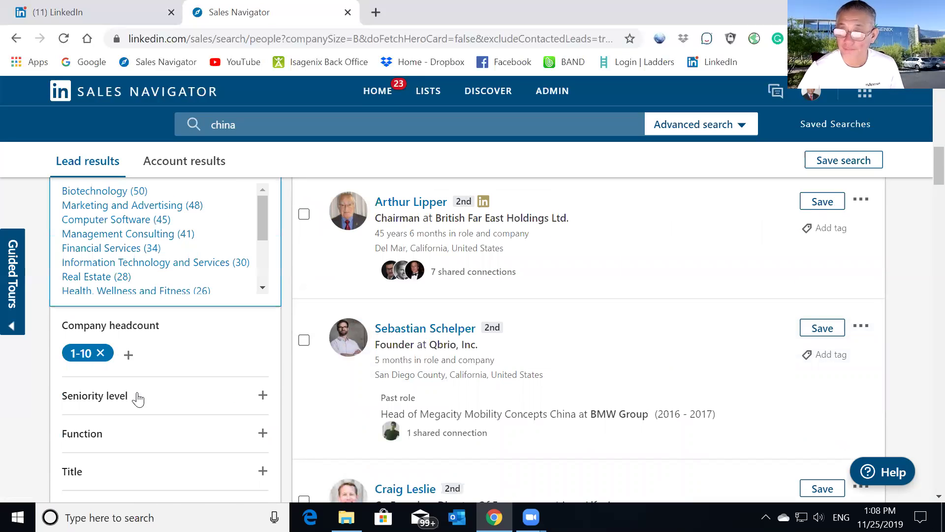
pyautogui.scroll(3, 136, 394)
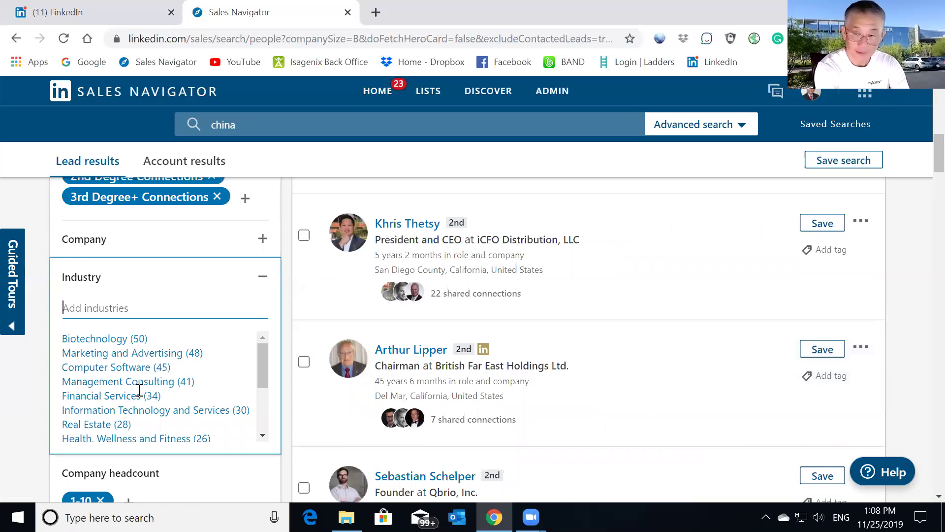
pyautogui.click(123, 299)
pyautogui.write('he')
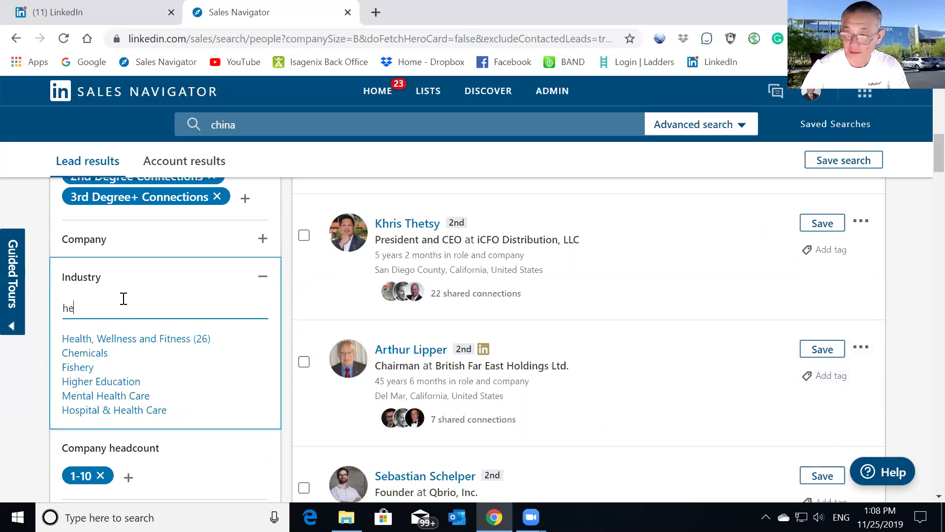
pyautogui.write('alth')
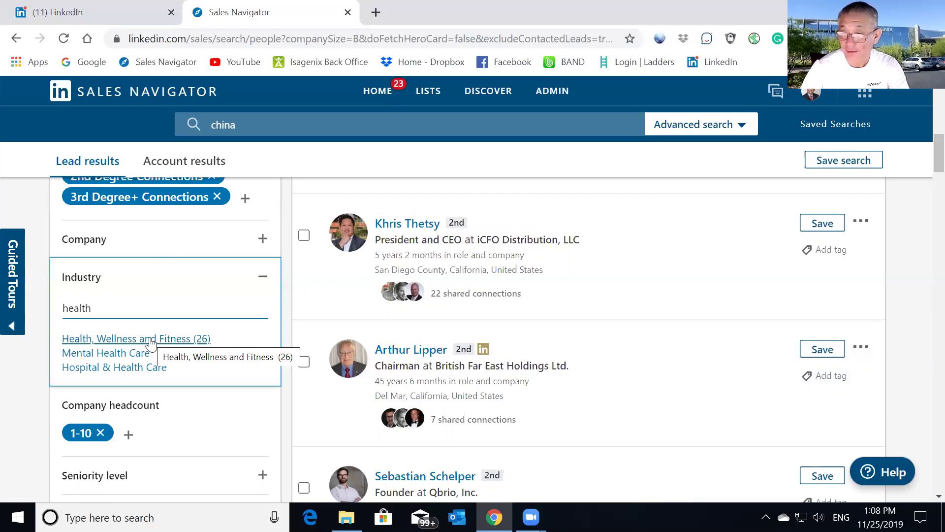
pyautogui.click(150, 344)
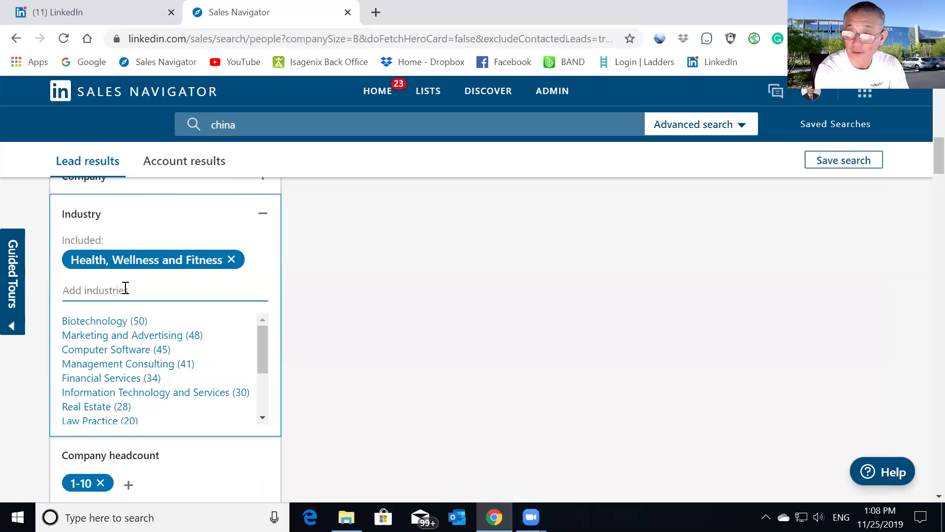
# - Add Primary/Secondary Education as an included industry and look through the other suggested industries
pyautogui.write('im')
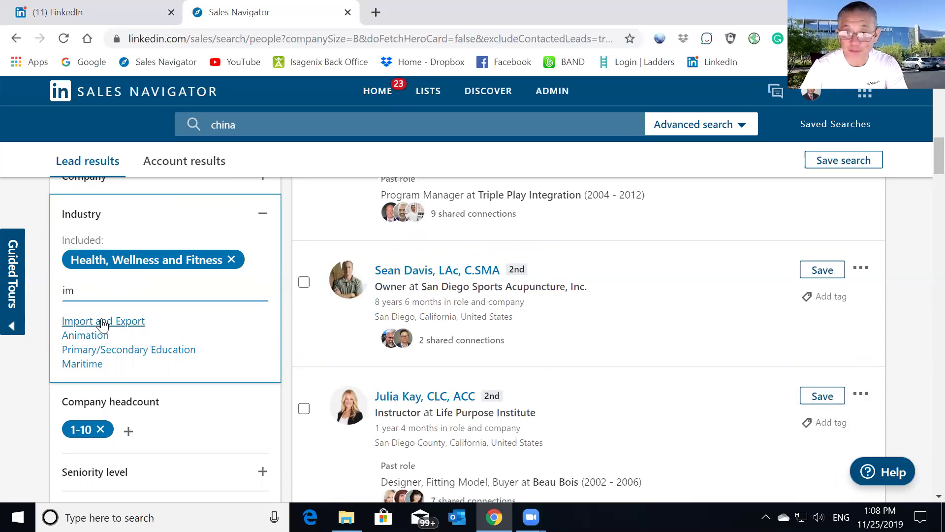
pyautogui.click(113, 351)
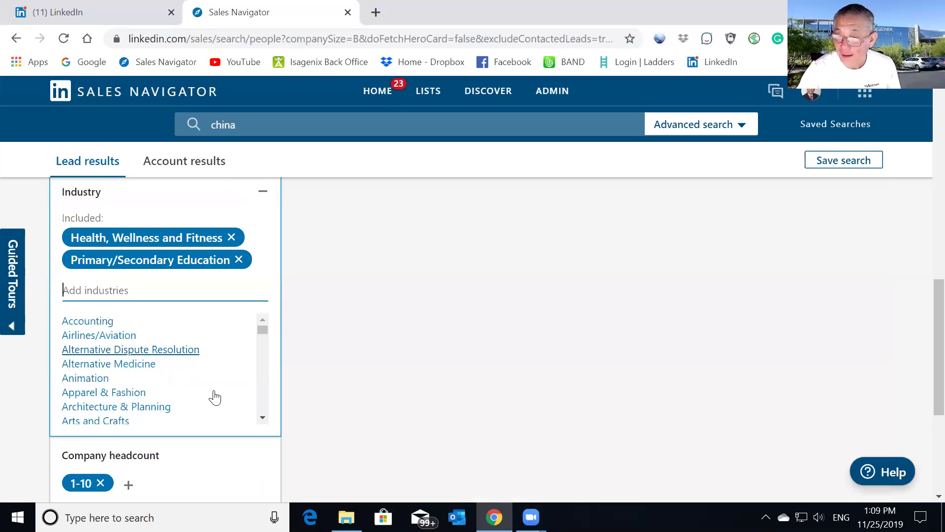
pyautogui.scroll(-3, 187, 384)
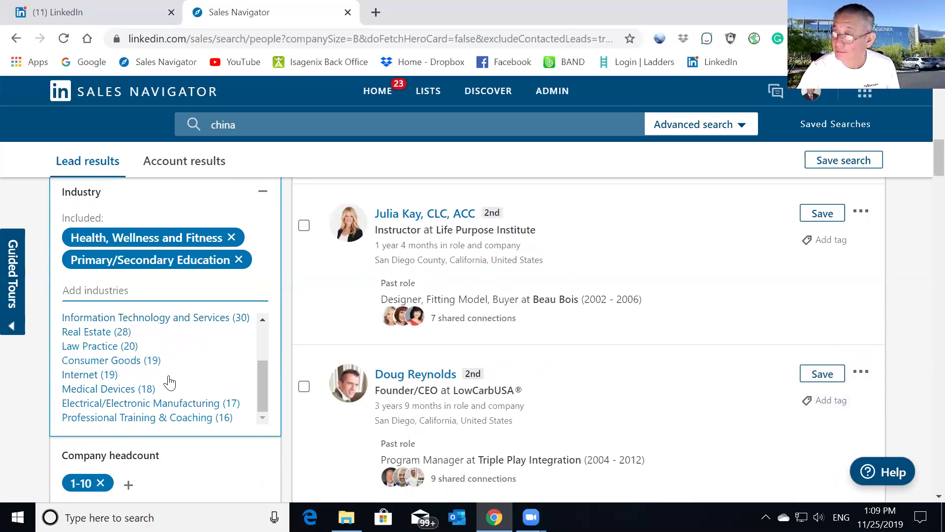
pyautogui.scroll(-1, 478, 375)
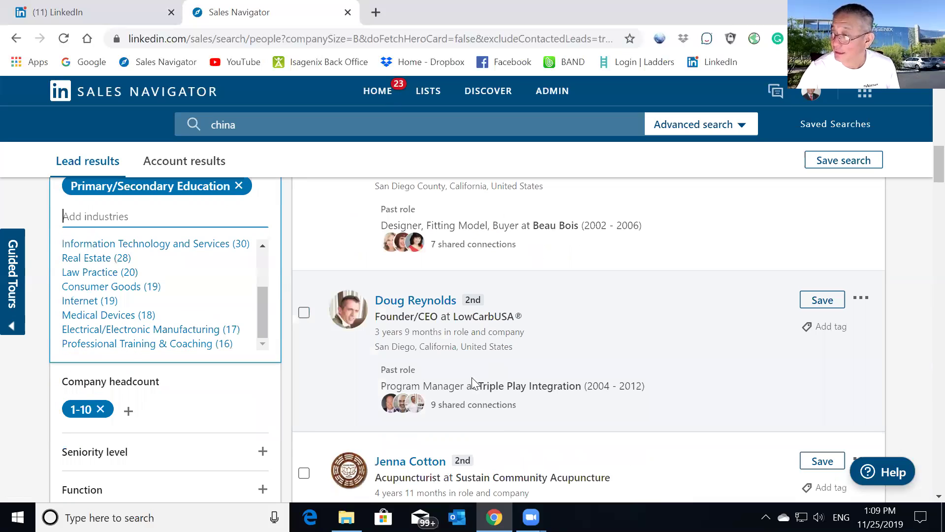
# - Look at the connection invitation for the first lead, including its personal message field, and close it without sending
pyautogui.scroll(5, 471, 377)
pyautogui.scroll(3, 472, 372)
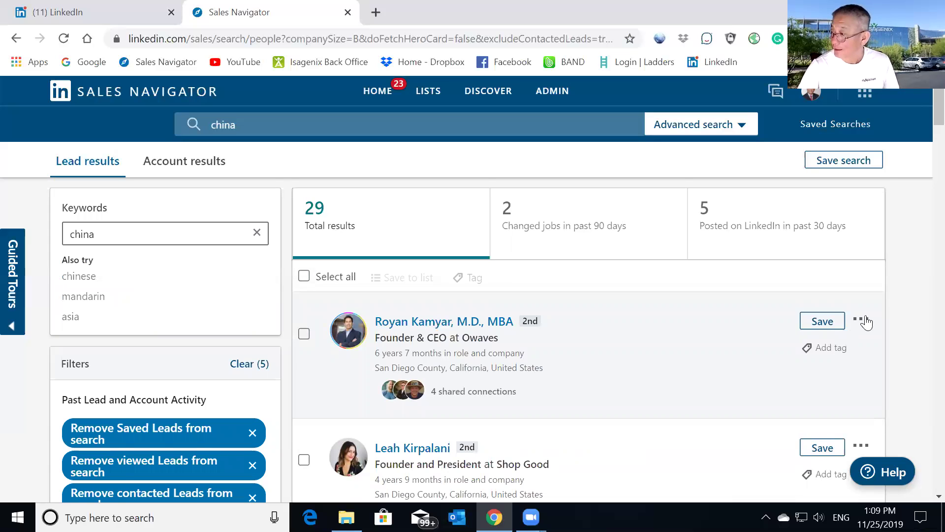
pyautogui.click(863, 319)
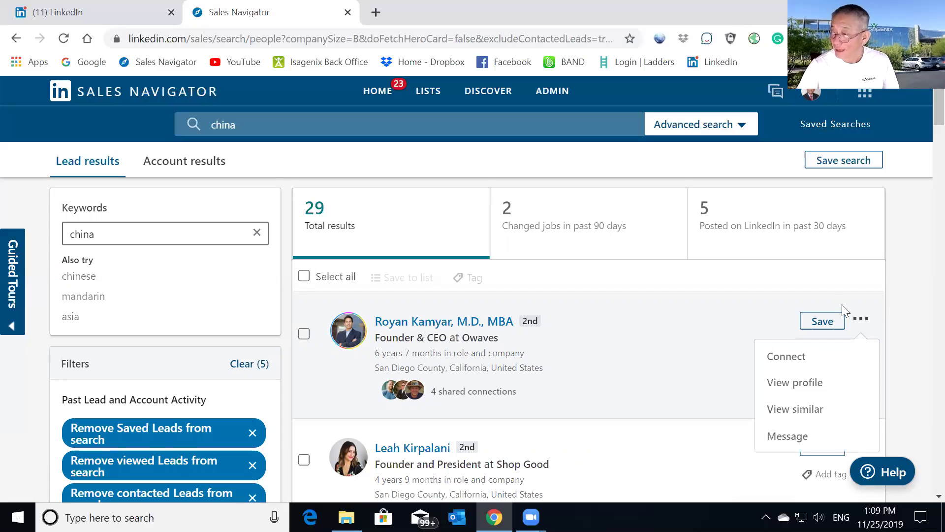
pyautogui.click(842, 306)
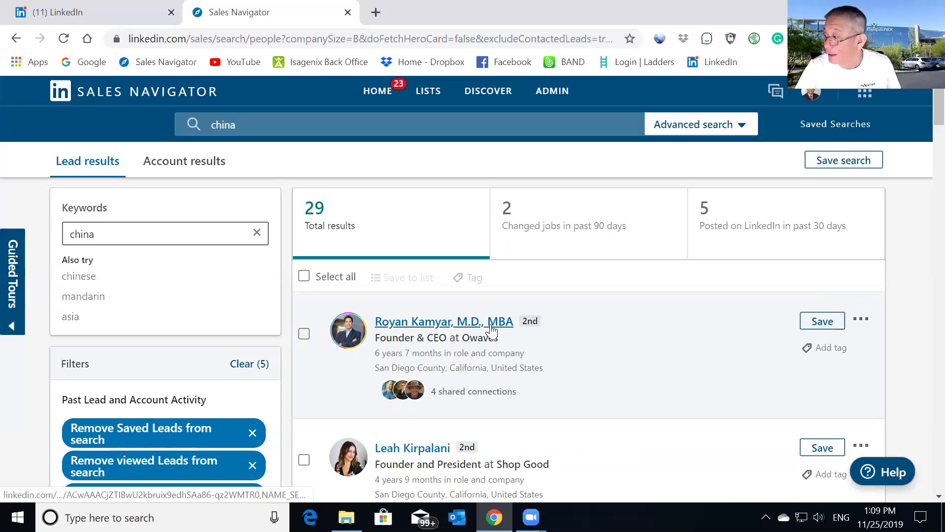
pyautogui.click(861, 319)
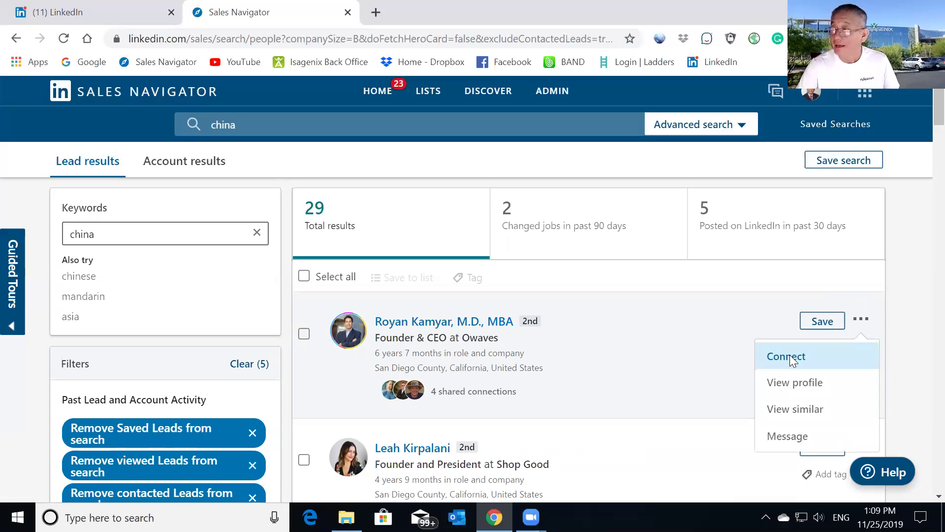
pyautogui.click(790, 361)
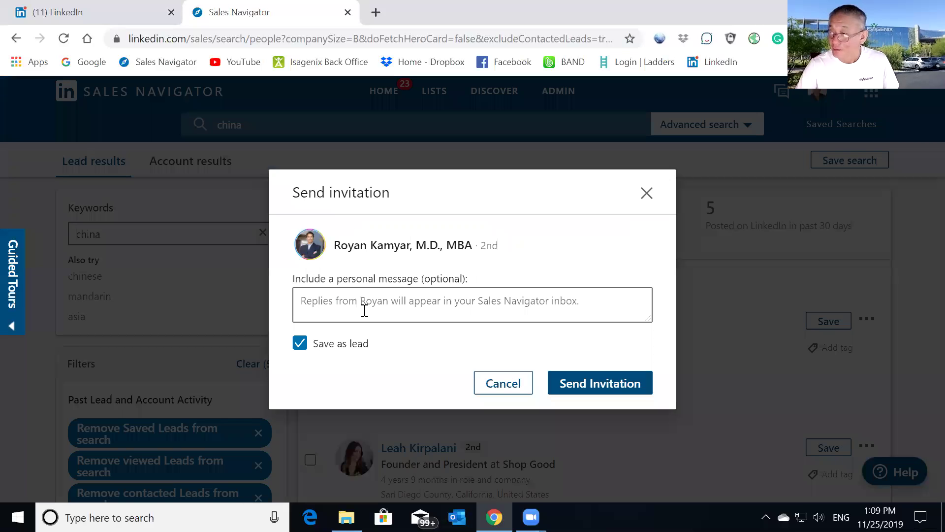
pyautogui.click(404, 308)
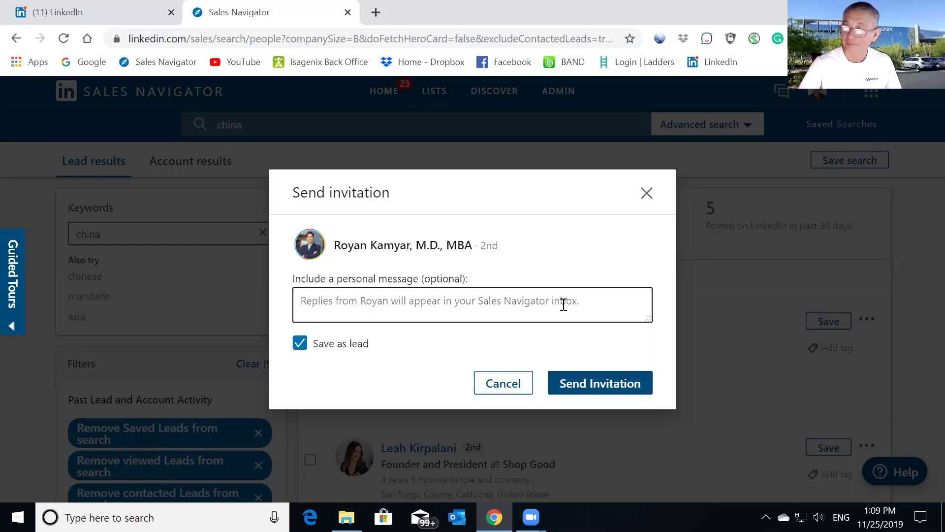
pyautogui.click(646, 193)
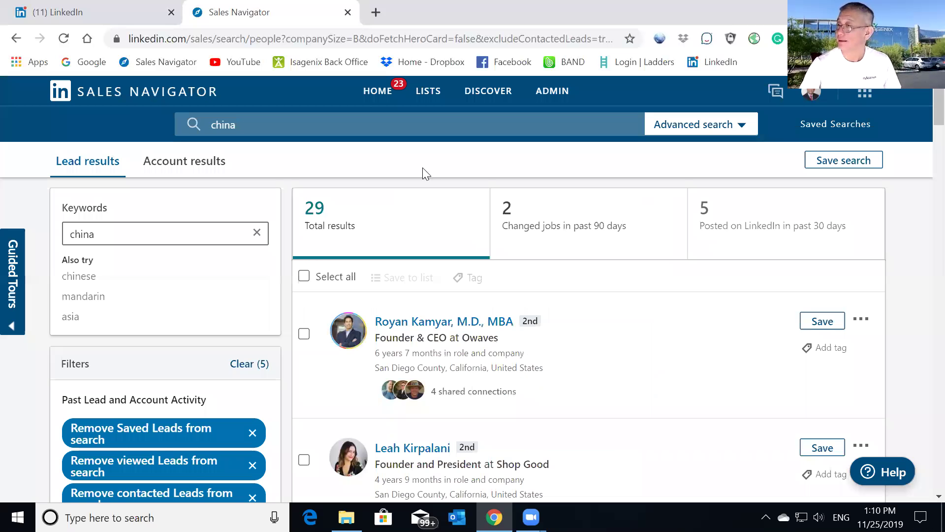
# - Rerun the recent "china" lead search for Los Angeles Metropolitan Area and Import and Export, and review its filters and the recent searches
pyautogui.click(347, 125)
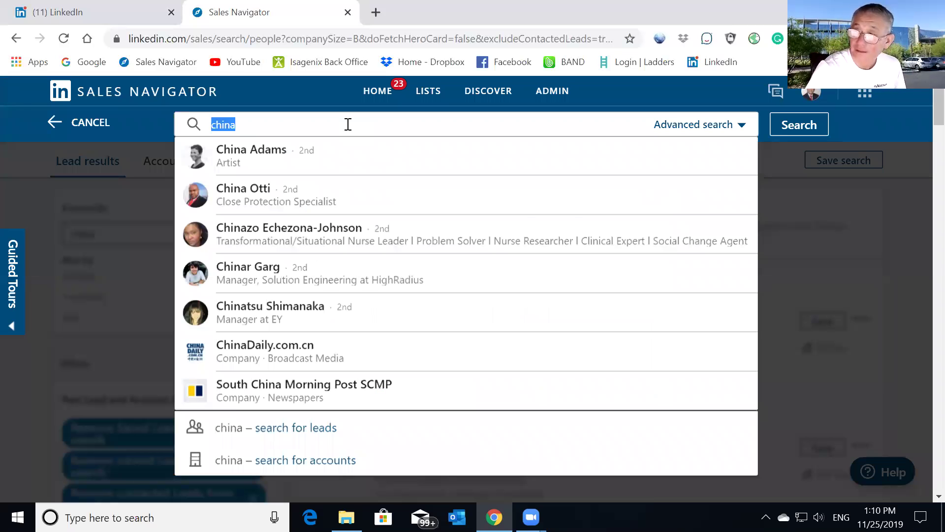
pyautogui.press('BackSpace')
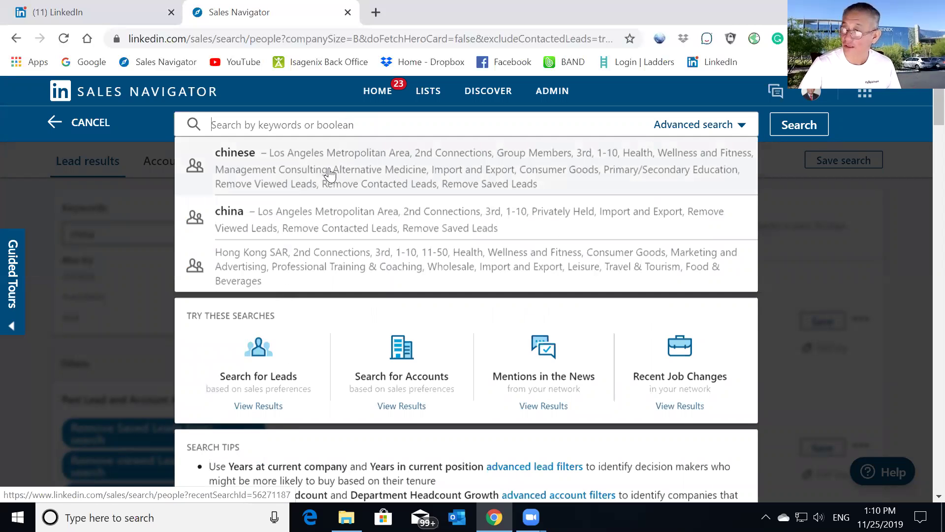
pyautogui.click(329, 219)
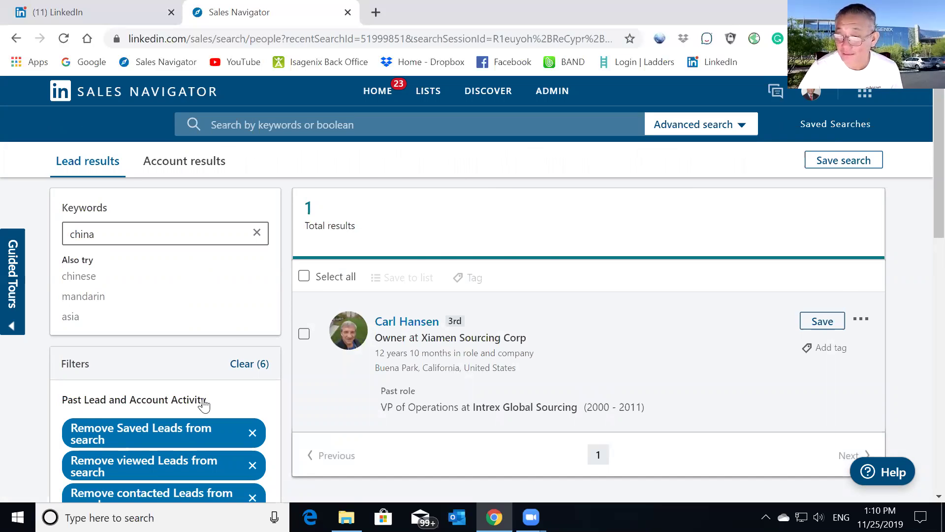
pyautogui.scroll(-3, 204, 406)
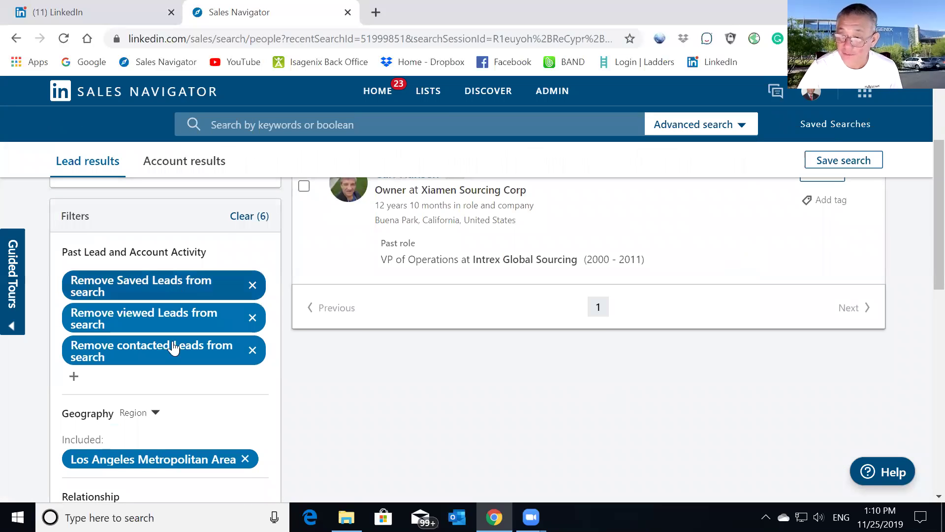
pyautogui.scroll(-3, 192, 354)
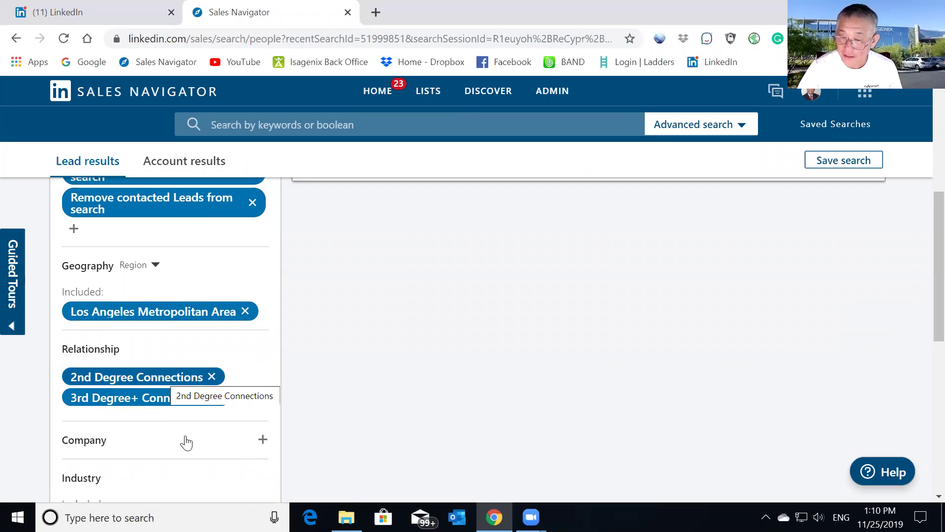
pyautogui.scroll(-3, 178, 416)
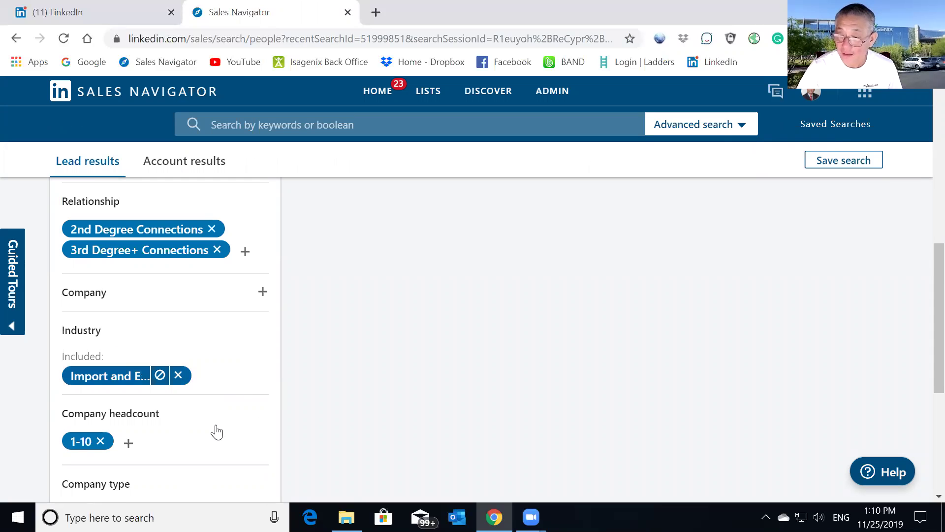
pyautogui.scroll(-3, 183, 450)
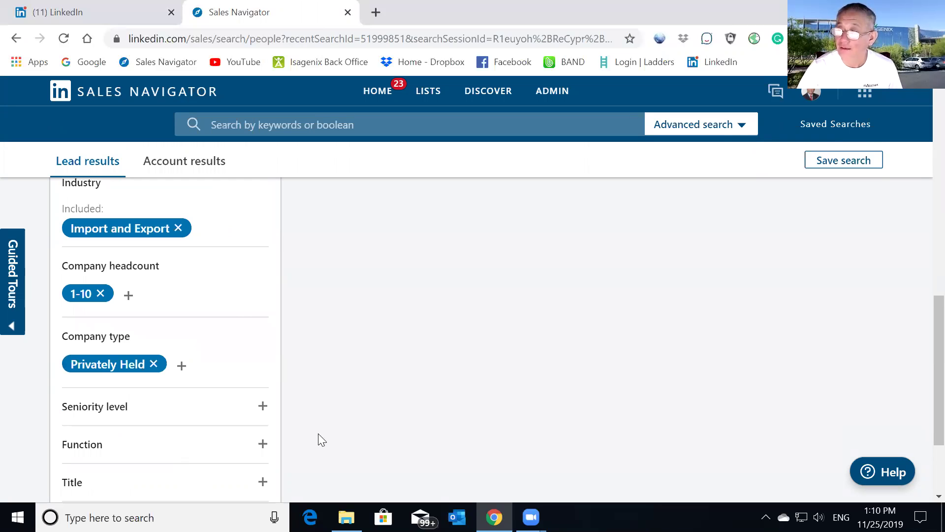
pyautogui.scroll(4, 319, 439)
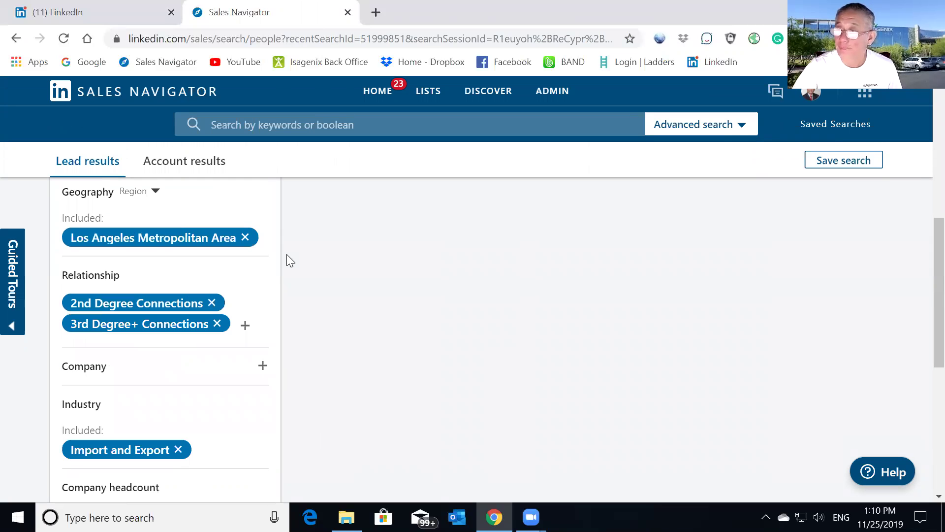
pyautogui.click(323, 125)
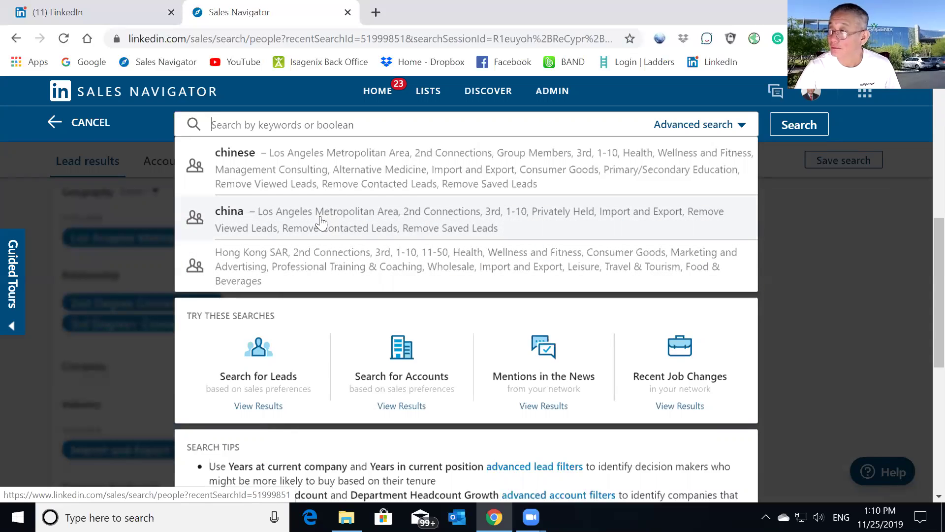
pyautogui.click(323, 174)
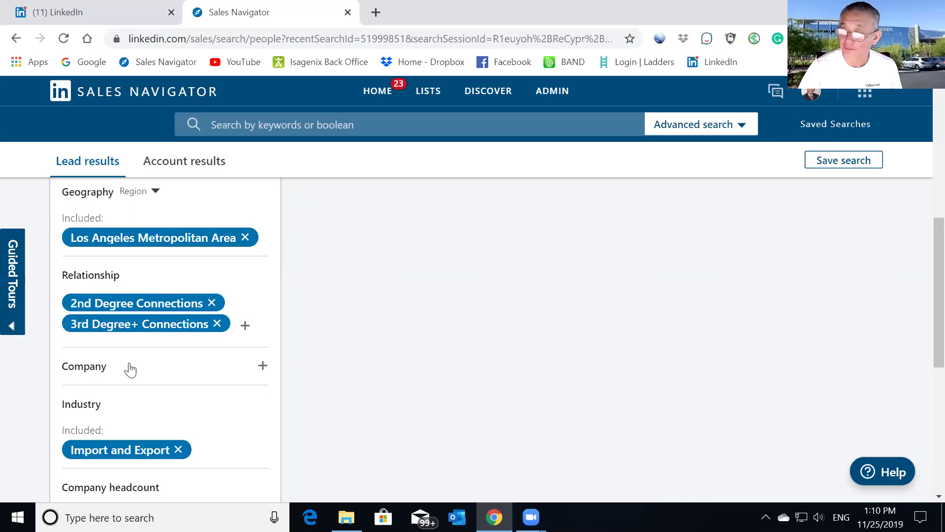
# - Look up "educa" in the Industry filter and include Education Management
pyautogui.scroll(-3, 204, 318)
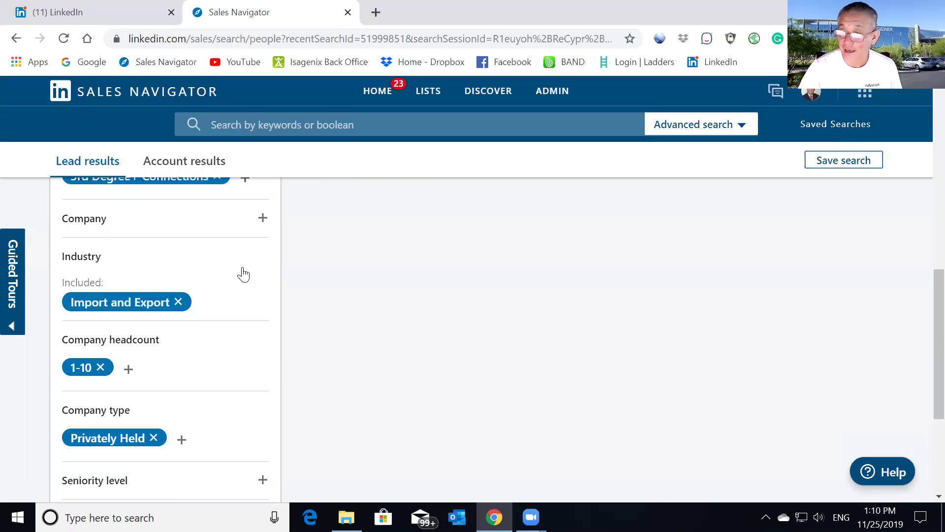
pyautogui.click(115, 307)
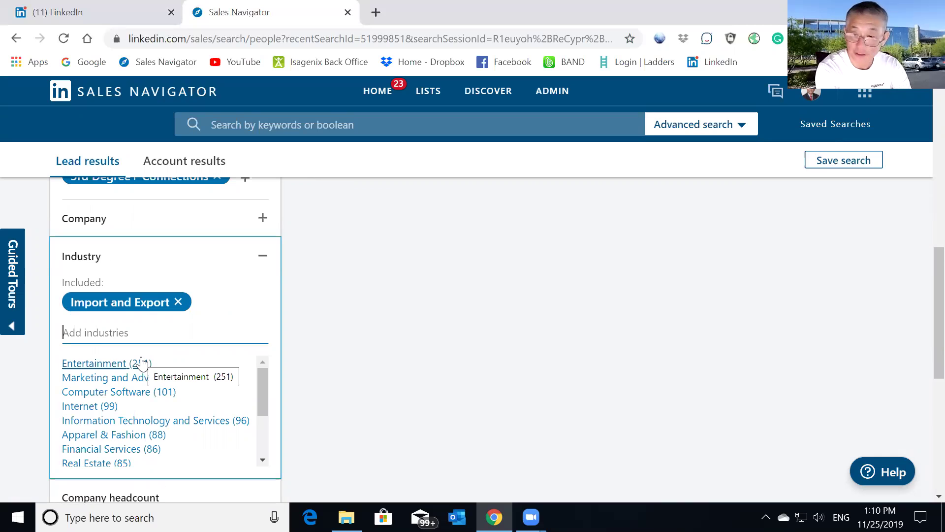
pyautogui.write('educatgio')
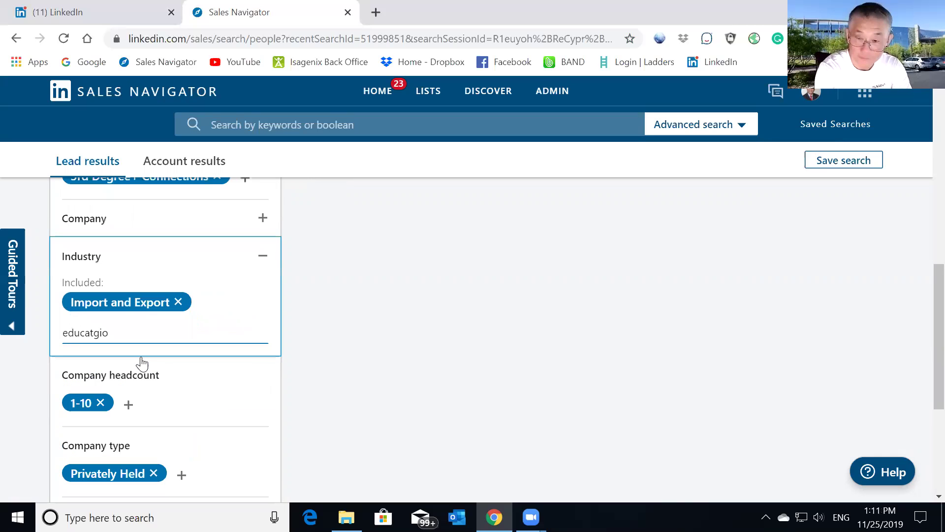
pyautogui.press('BackSpace')
pyautogui.press('BackSpace')
pyautogui.press('BackSpace')
pyautogui.press('BackSpace')
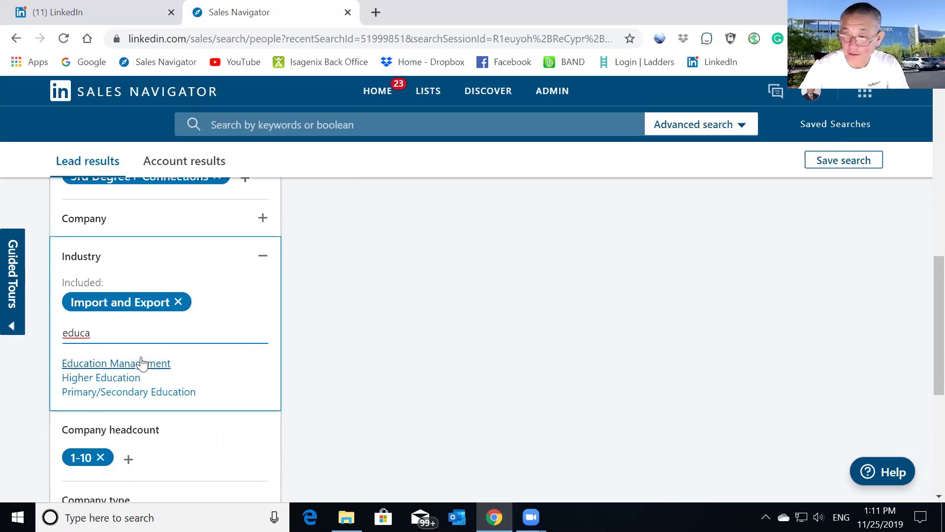
pyautogui.click(141, 363)
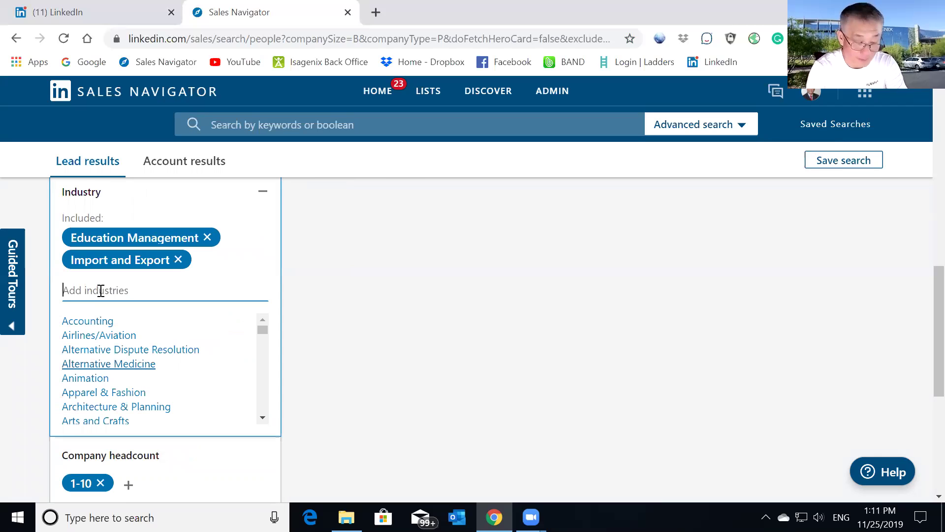
# - Include Primary/Secondary Education in the Industry filter as well and look through the remaining suggested industries
pyautogui.write('e')
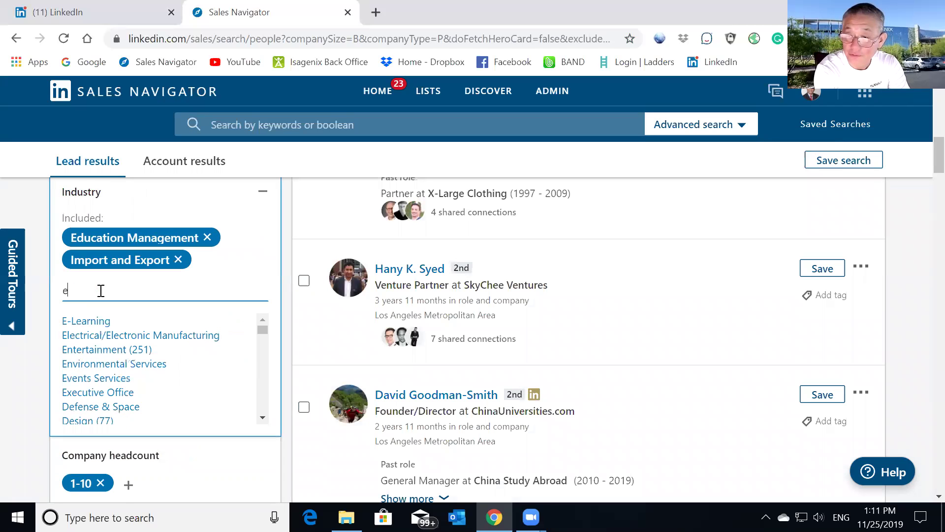
pyautogui.write('duca')
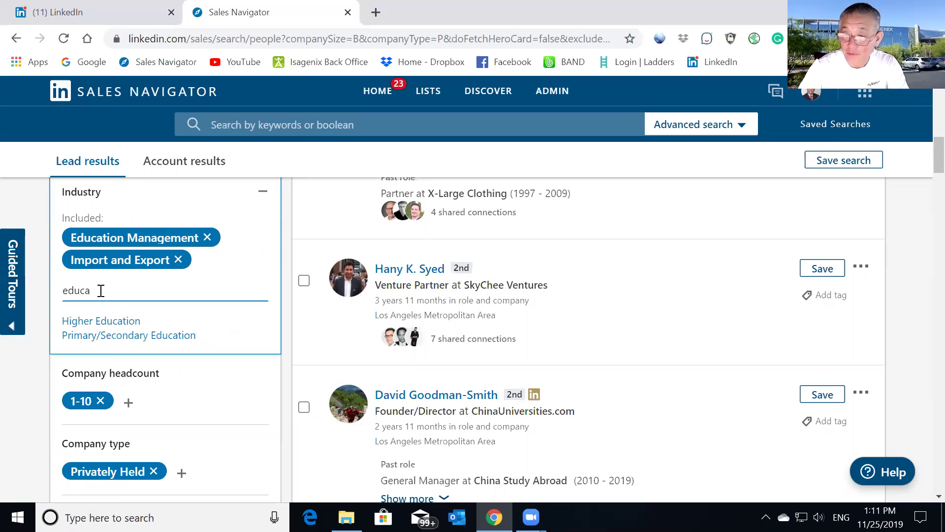
pyautogui.click(108, 338)
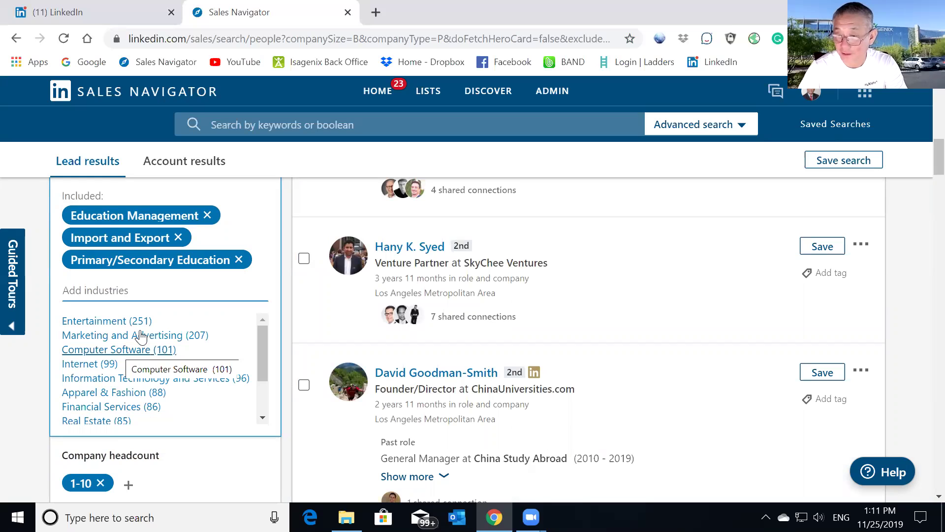
pyautogui.scroll(-1, 141, 389)
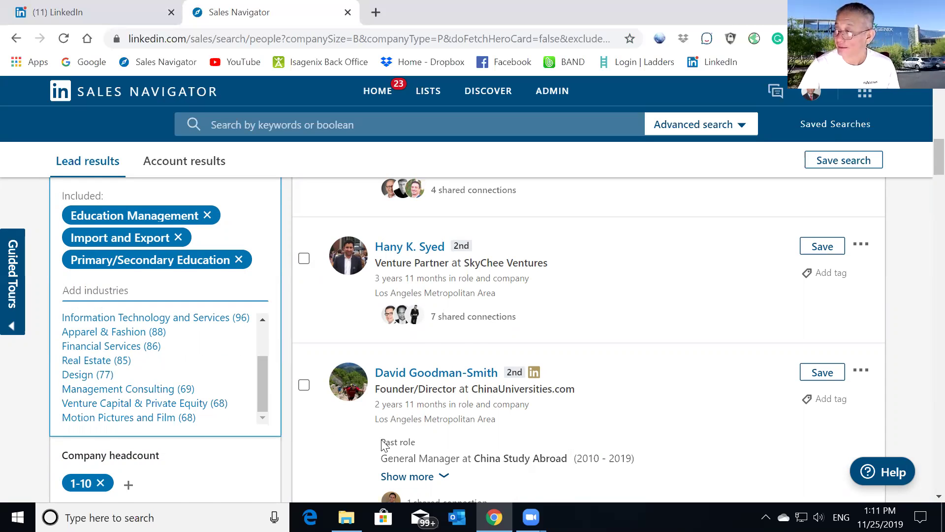
# - Review the lead results alongside the applied filters, and look at the actions available for the first lead
pyautogui.scroll(10, 392, 438)
pyautogui.scroll(4, 392, 438)
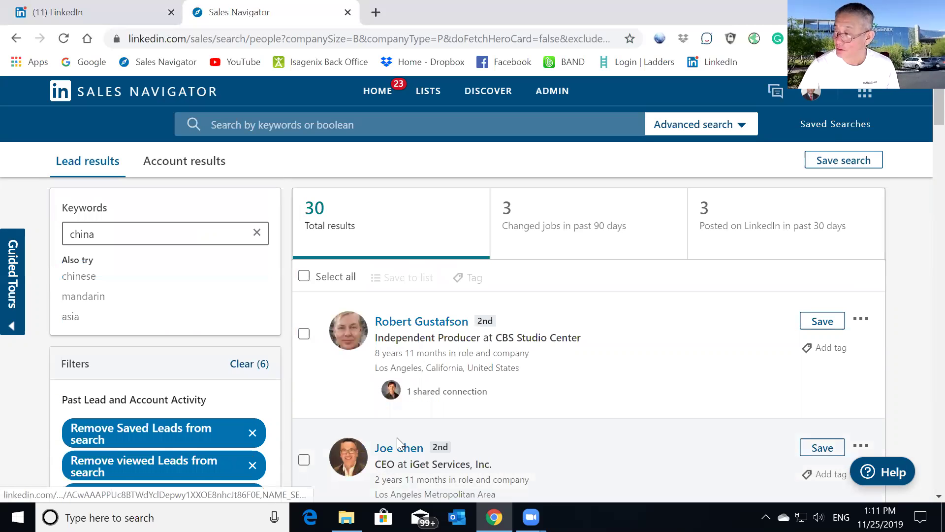
pyautogui.scroll(-4, 393, 444)
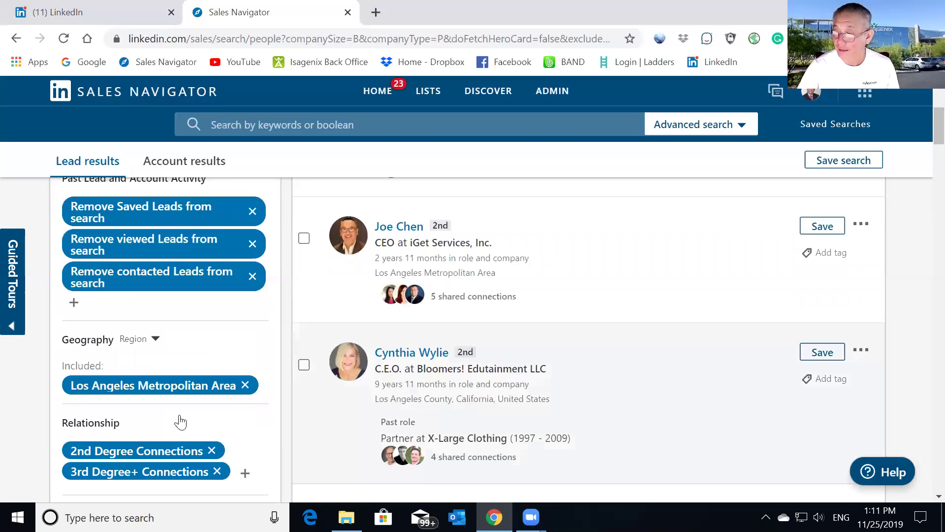
pyautogui.scroll(-3, 180, 423)
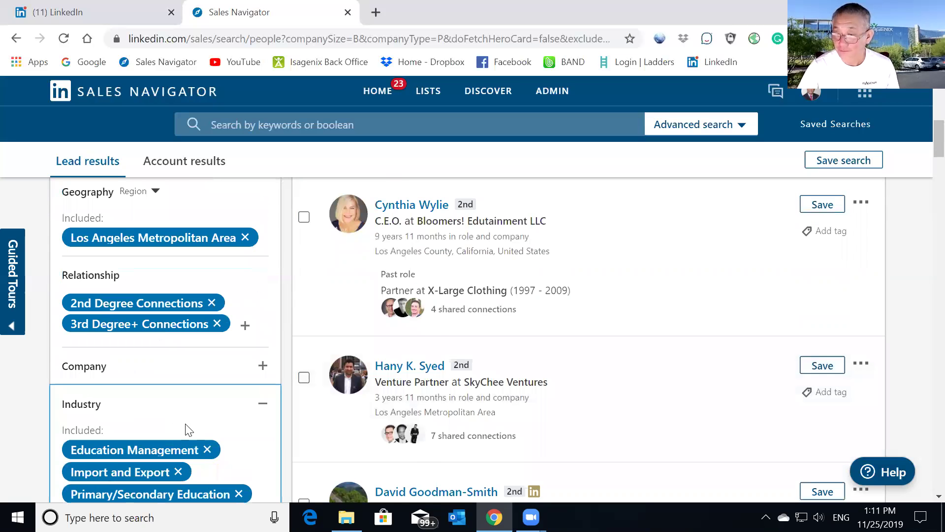
pyautogui.scroll(-6, 186, 431)
pyautogui.scroll(-6, 200, 437)
pyautogui.scroll(6, 219, 433)
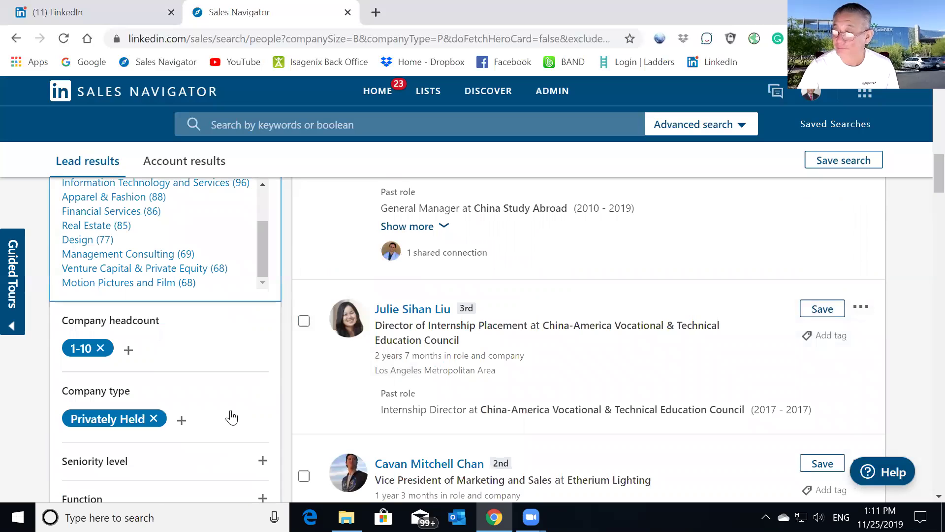
pyautogui.scroll(5, 590, 375)
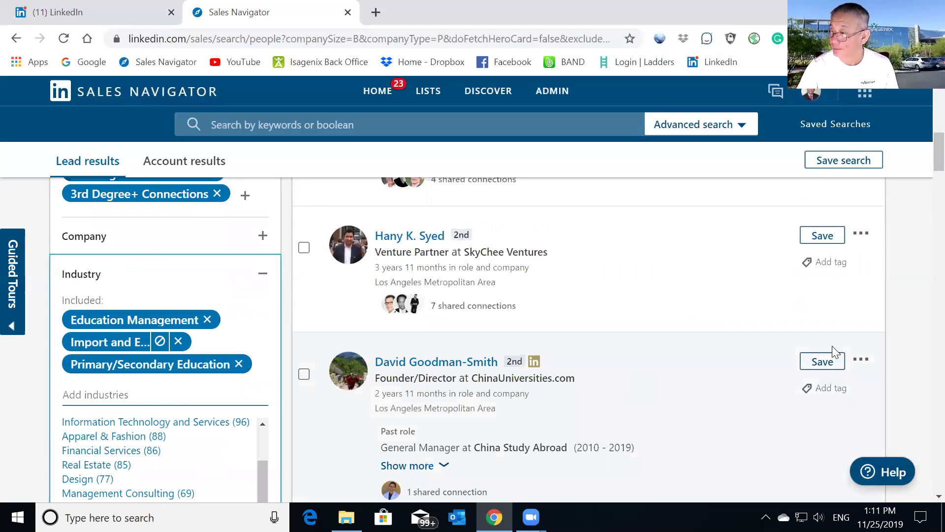
pyautogui.scroll(6, 834, 354)
pyautogui.click(861, 321)
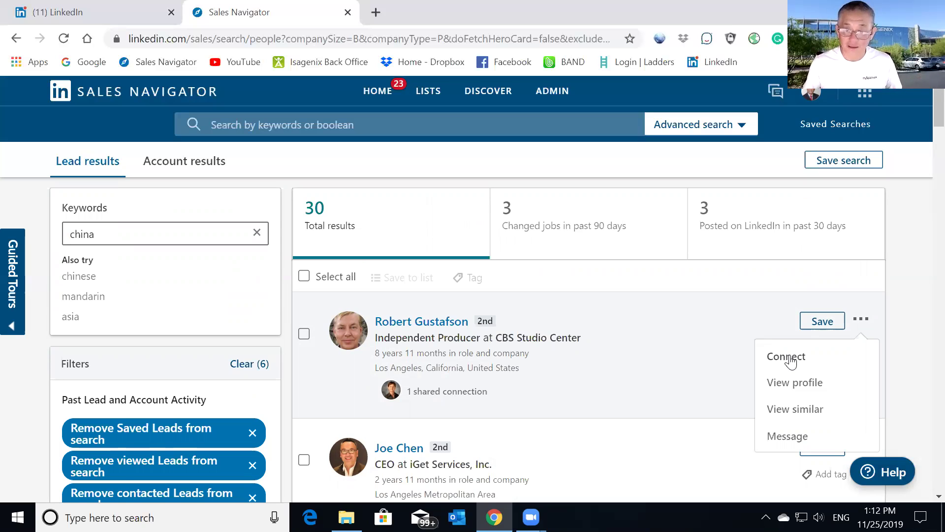
# - Switch from Sales Navigator to the main LinkedIn site and show the list of connections in My Network
pyautogui.click(865, 94)
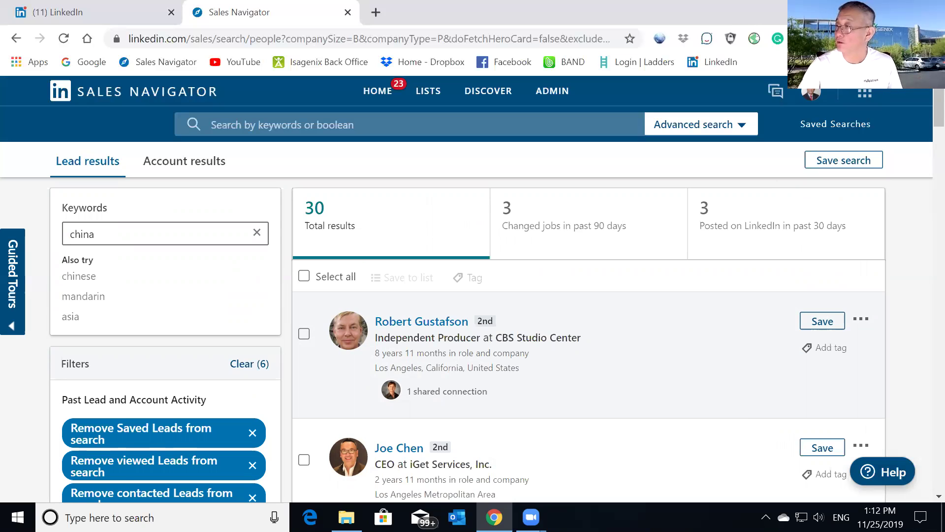
pyautogui.click(719, 165)
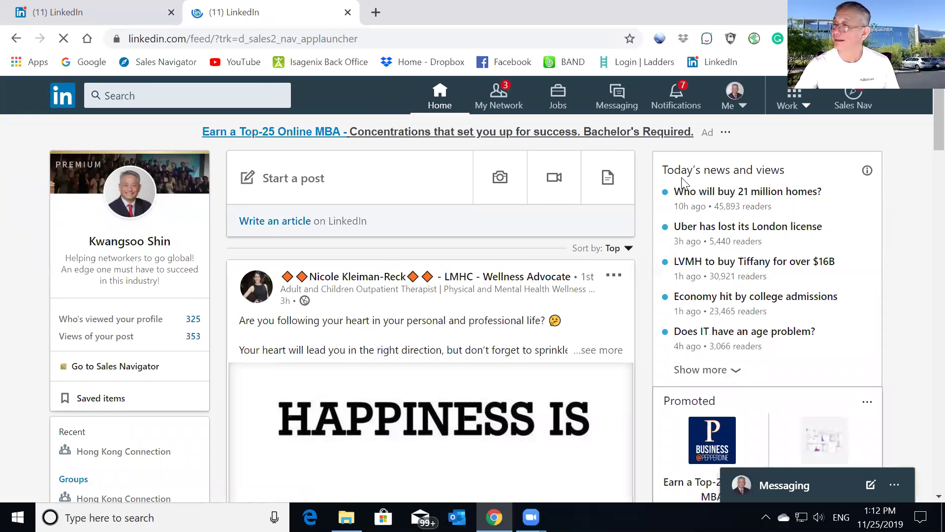
pyautogui.click(501, 97)
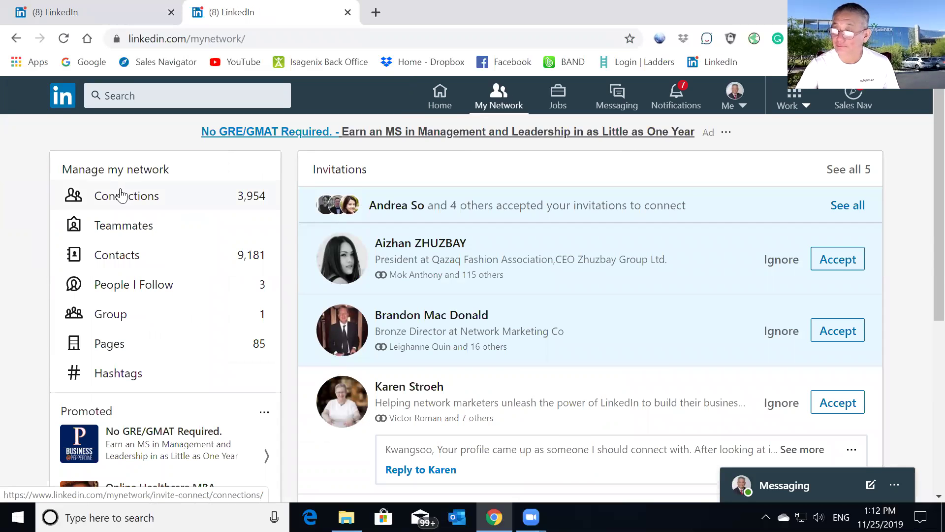
pyautogui.click(119, 196)
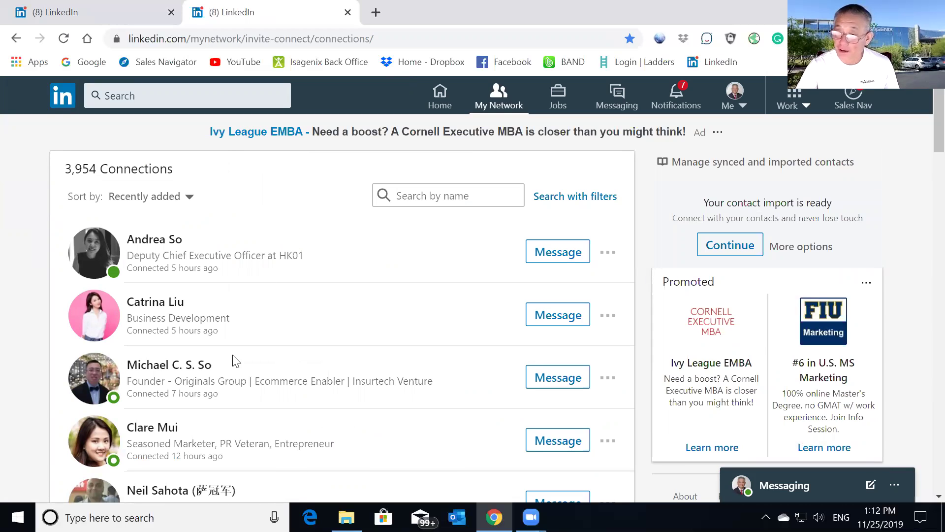
# - Browse the recently added connections, look at a blank new message for the newest one, and close it without sending
pyautogui.scroll(-3, 235, 366)
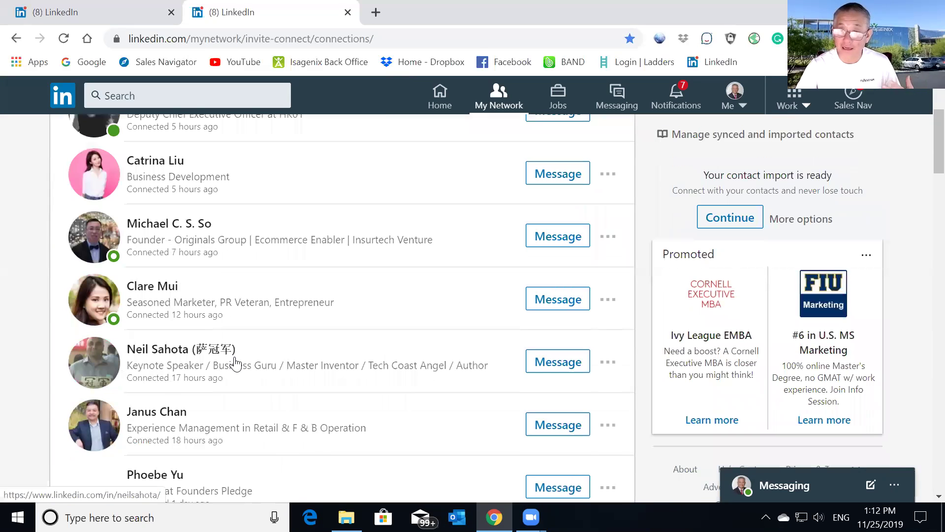
pyautogui.scroll(2, 236, 366)
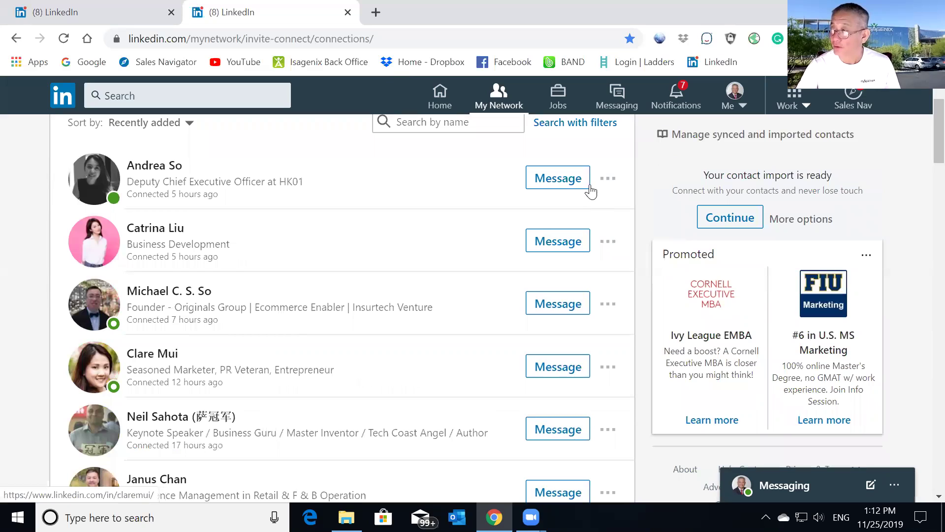
pyautogui.click(564, 178)
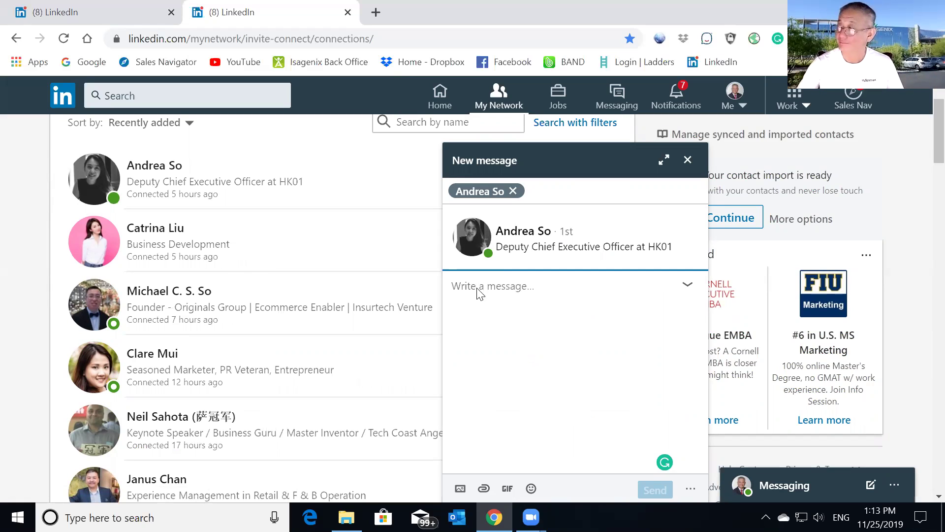
pyautogui.click(687, 160)
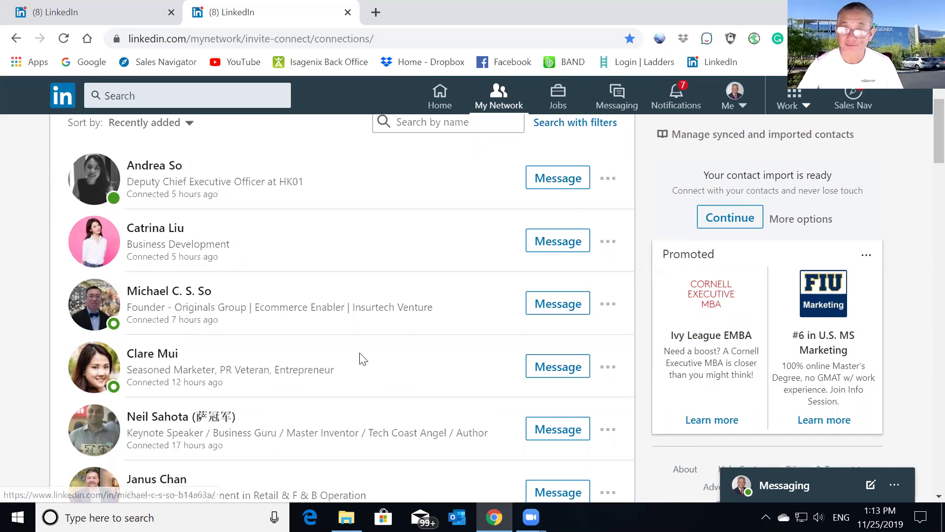
# - Open the "script" document in Word to show the sample connection messages
pyautogui.scroll(2, 356, 363)
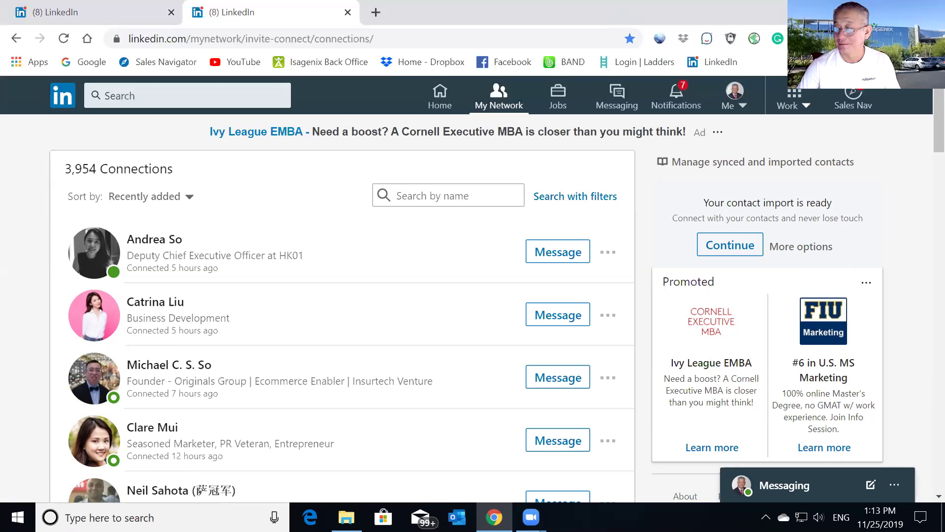
pyautogui.doubleClick(475, 268)
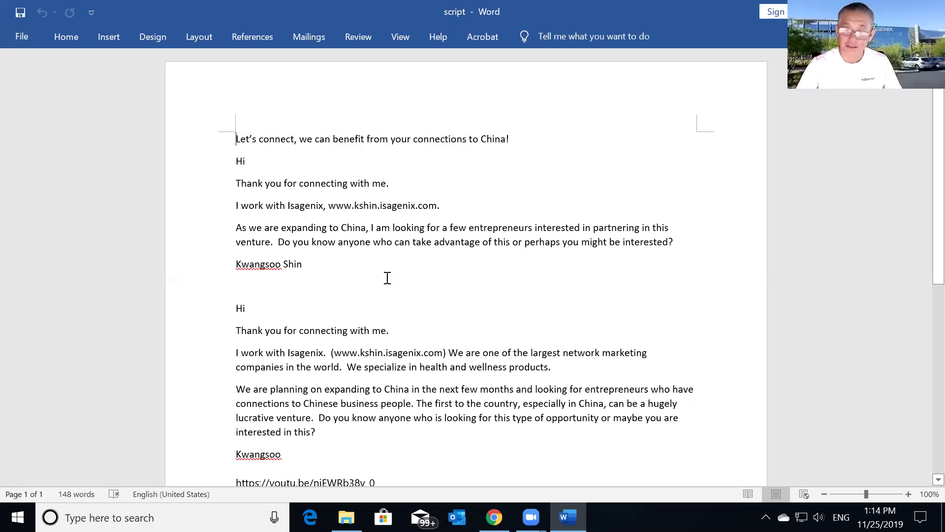
# - Read through both sample connection messages down to the YouTube link at the end of the script, and close the document
pyautogui.scroll(-2, 388, 299)
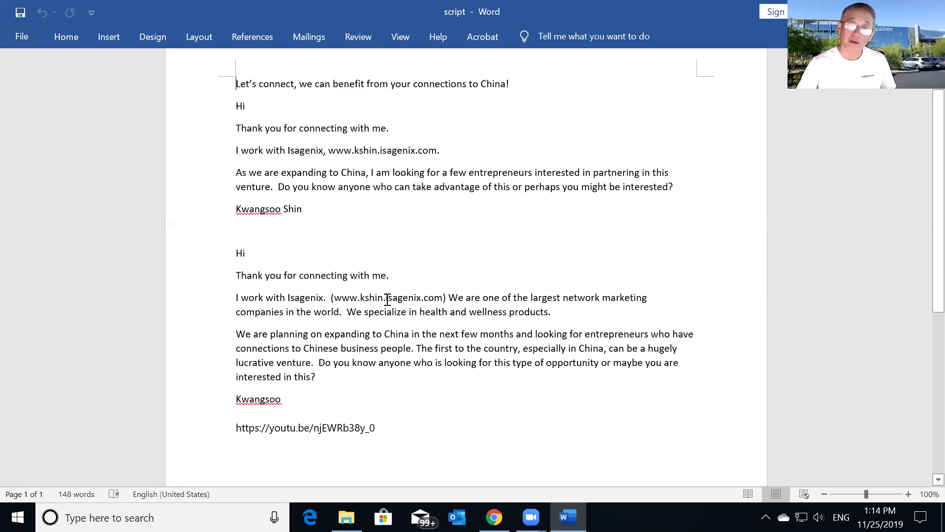
pyautogui.scroll(-1, 387, 299)
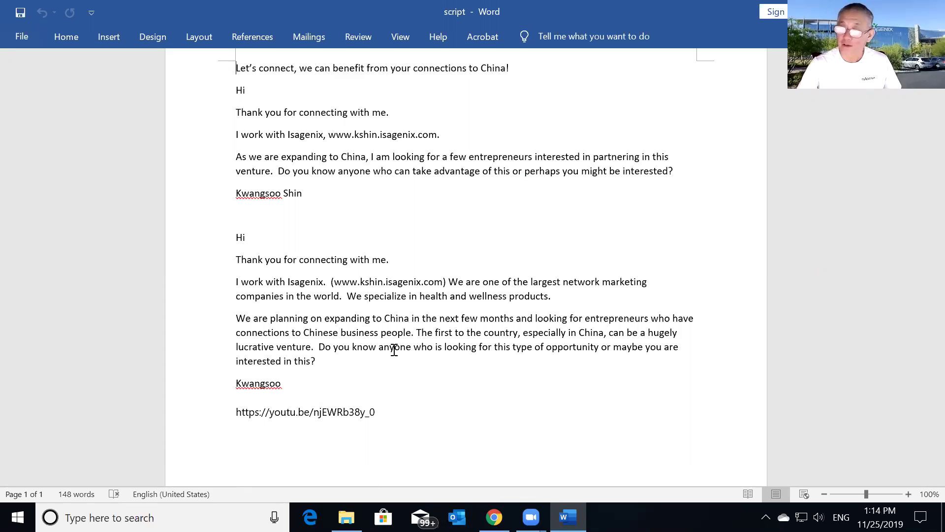
pyautogui.scroll(-2, 394, 347)
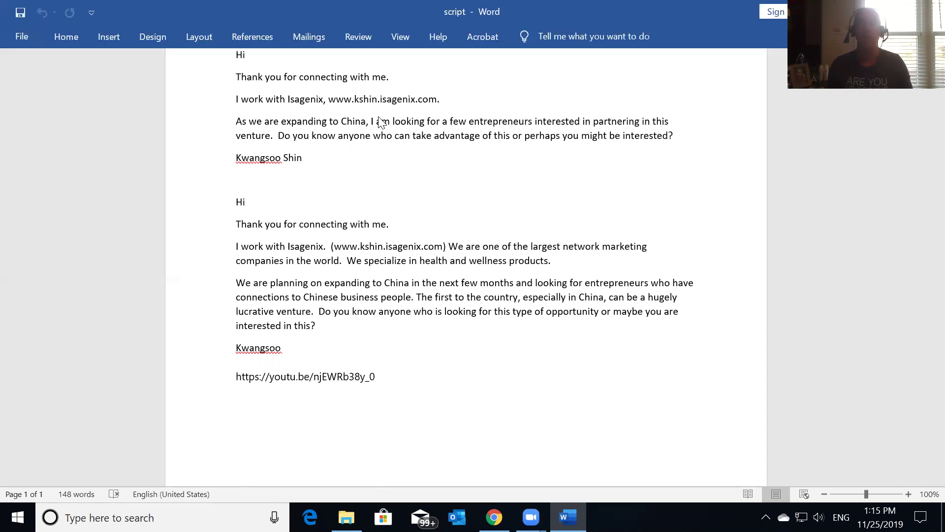
pyautogui.hotkey('alt', 'F4')
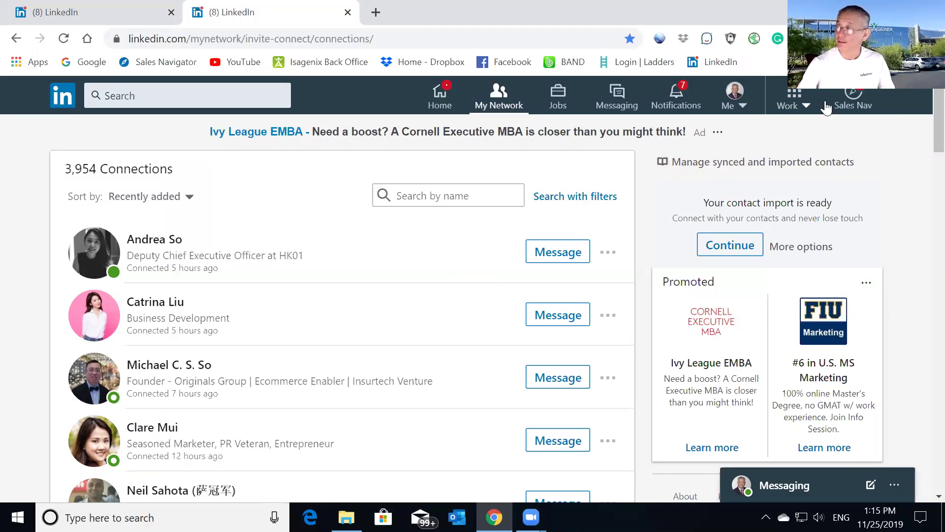
# - Switch to Sales Navigator and run the recent lead search for Hong Kong SAR with 2nd and 3rd connections
pyautogui.click(860, 96)
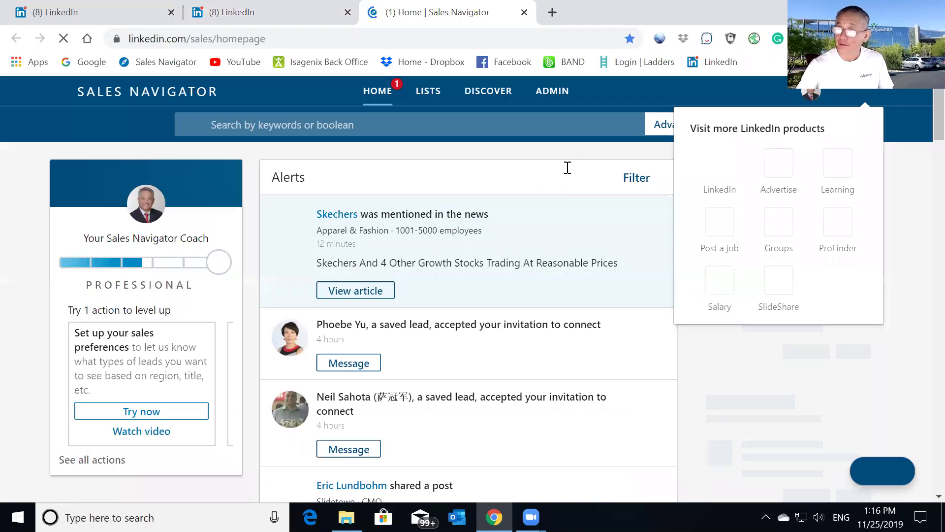
pyautogui.click(309, 125)
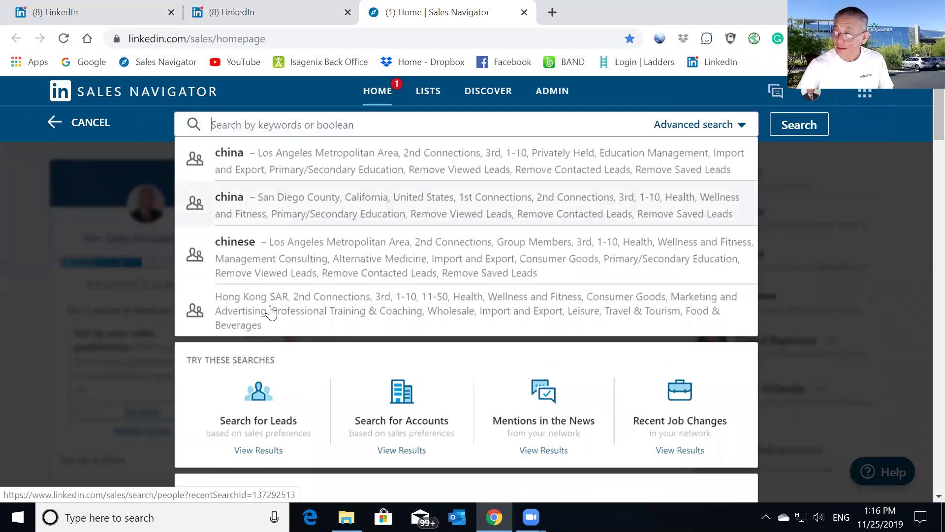
pyautogui.click(355, 310)
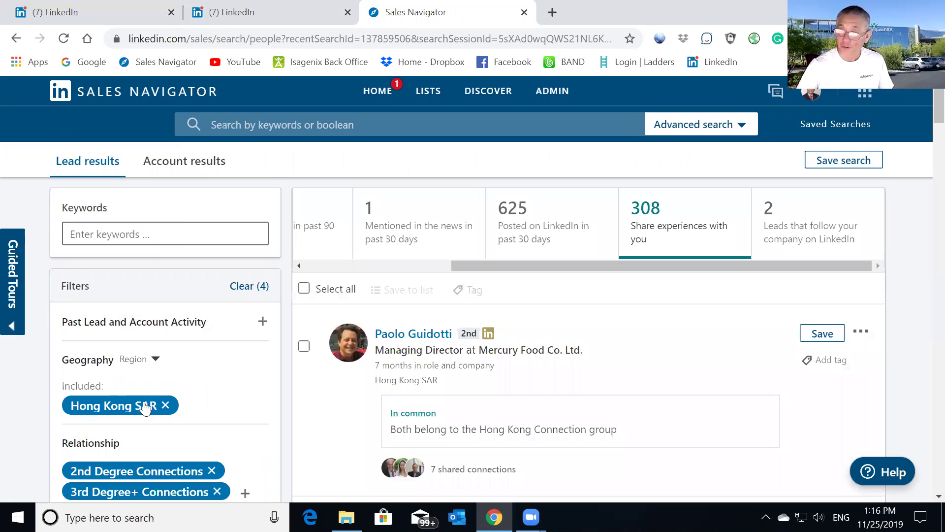
# - Review the Hong Kong search's geography, relationship, industry and company headcount filters alongside the lead results
pyautogui.scroll(-3, 148, 270)
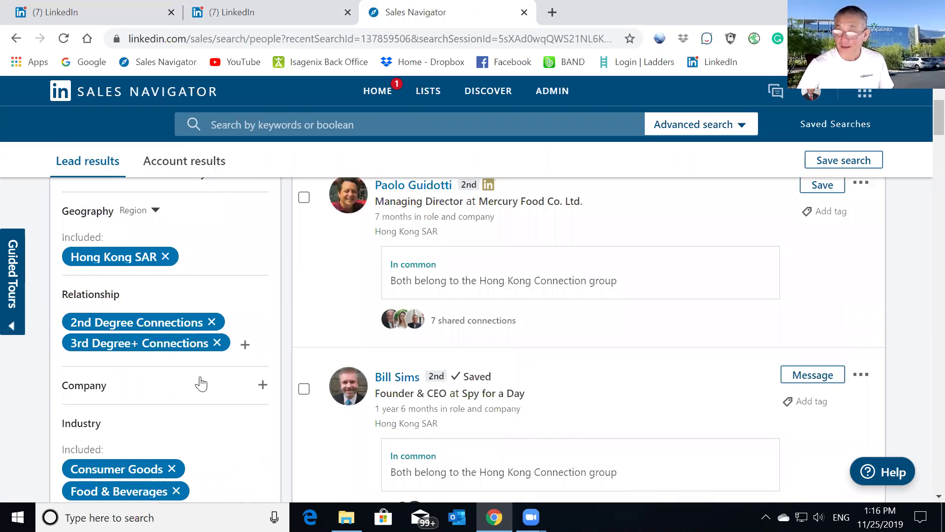
pyautogui.scroll(-3, 183, 360)
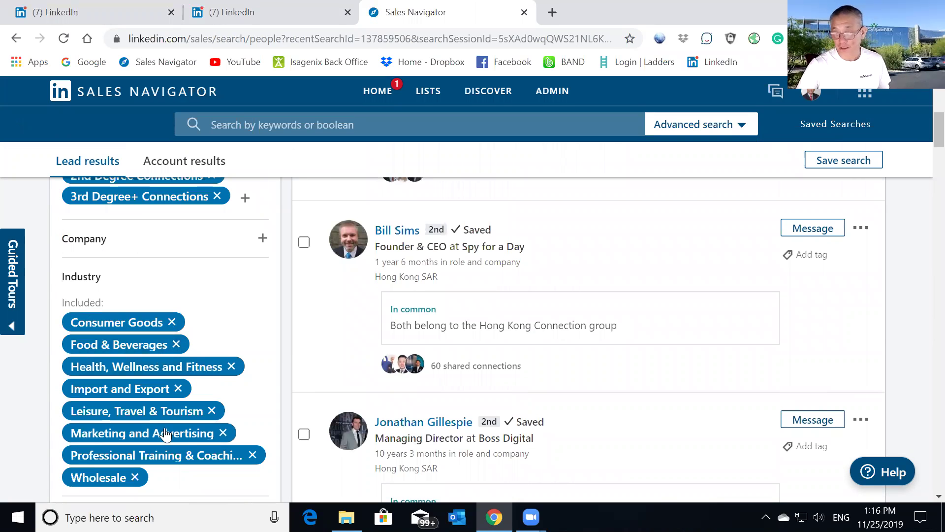
pyautogui.scroll(-1, 184, 437)
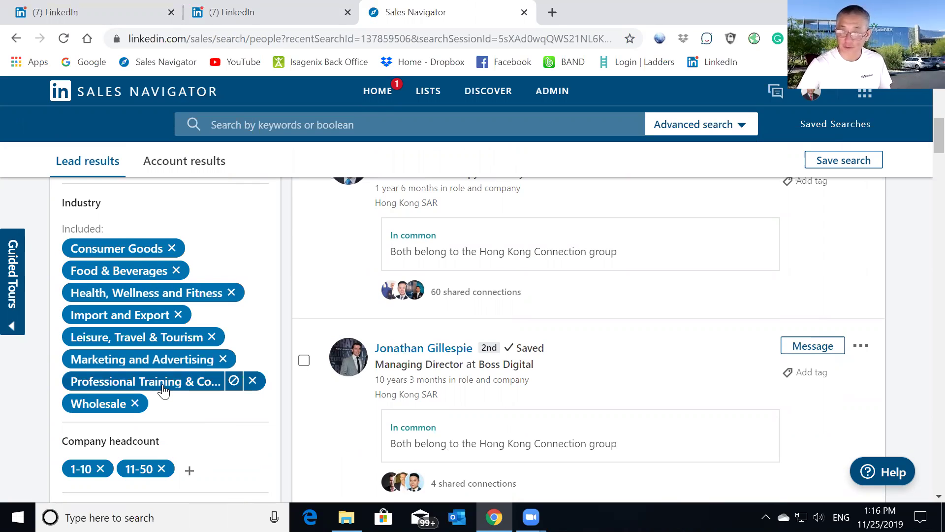
pyautogui.scroll(-3, 162, 389)
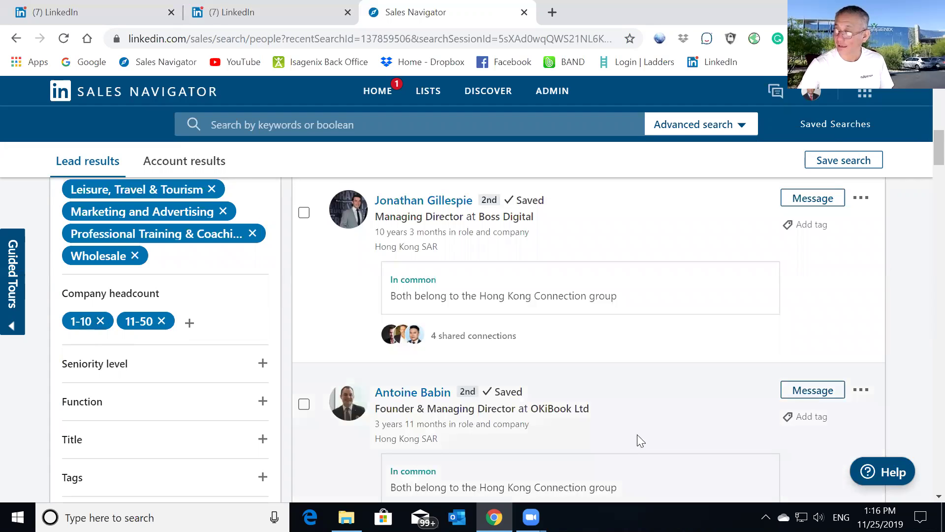
pyautogui.scroll(7, 637, 434)
pyautogui.scroll(3, 546, 387)
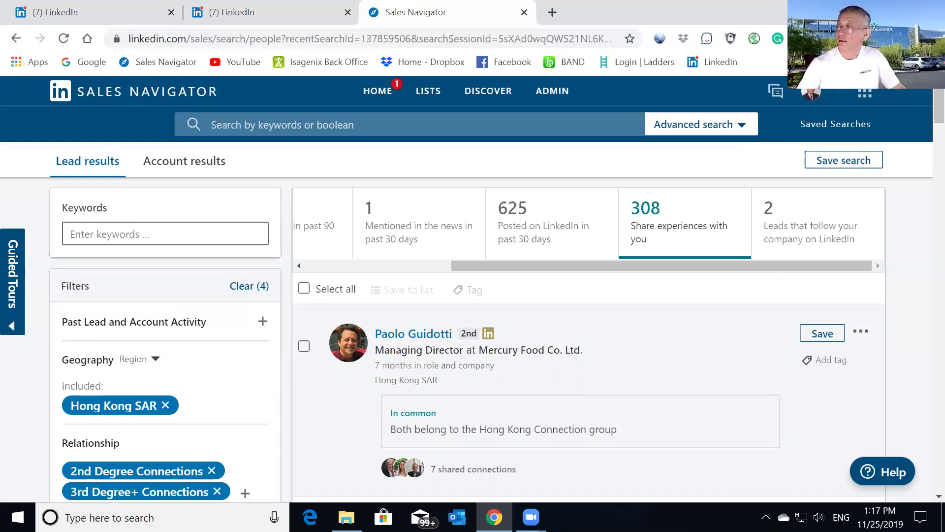
# - Switch from Sales Navigator back to the main LinkedIn site and glance through the home feed
pyautogui.click(811, 93)
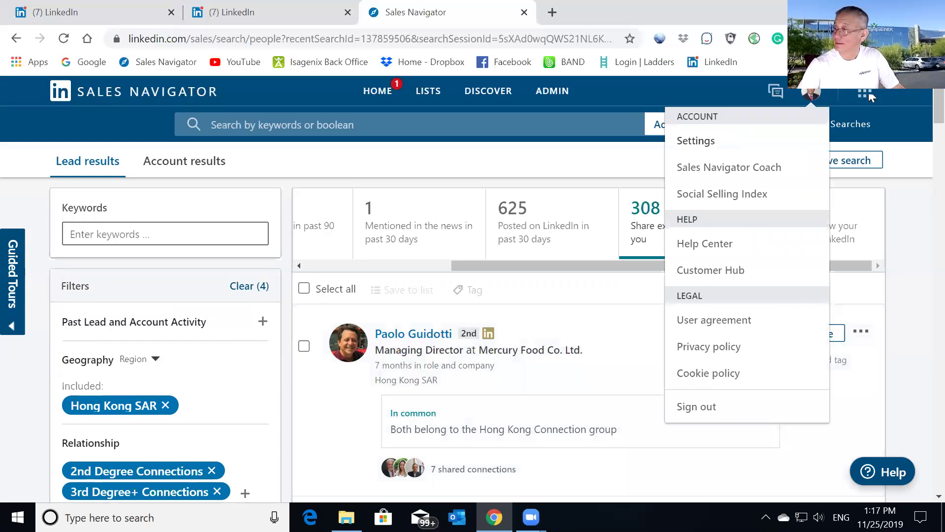
pyautogui.click(865, 92)
pyautogui.click(719, 166)
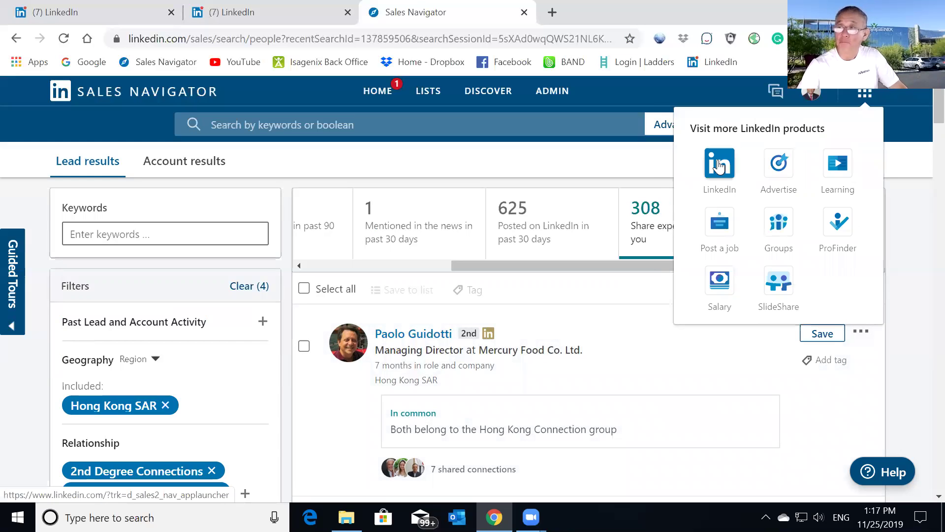
pyautogui.click(719, 166)
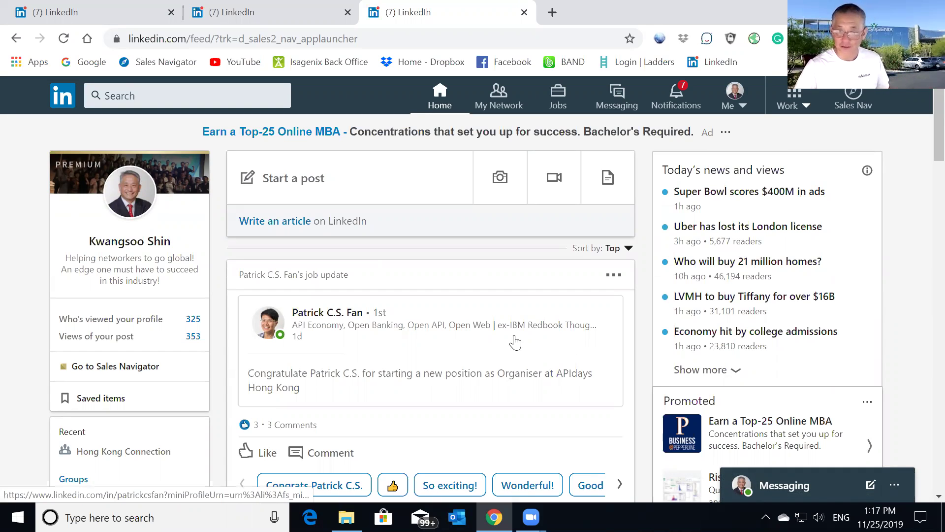
pyautogui.scroll(-3, 515, 341)
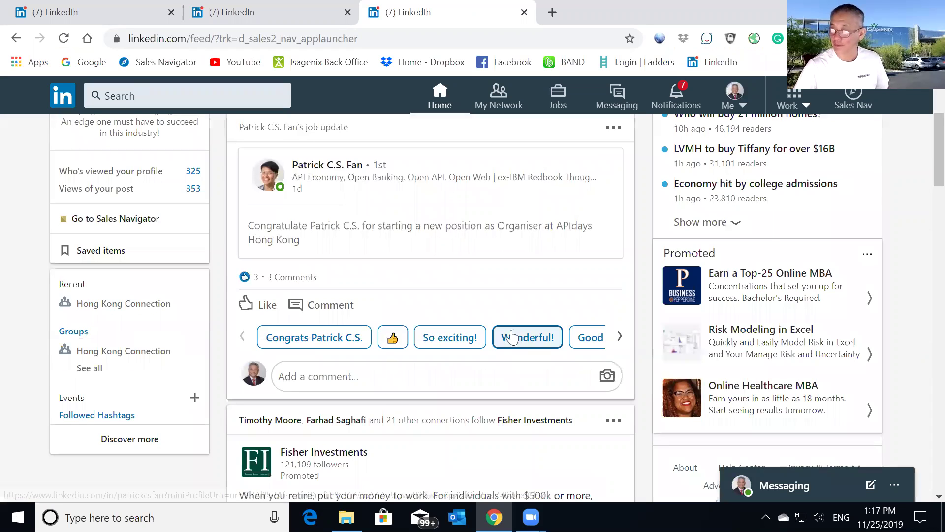
pyautogui.scroll(-5, 512, 330)
pyautogui.scroll(8, 513, 330)
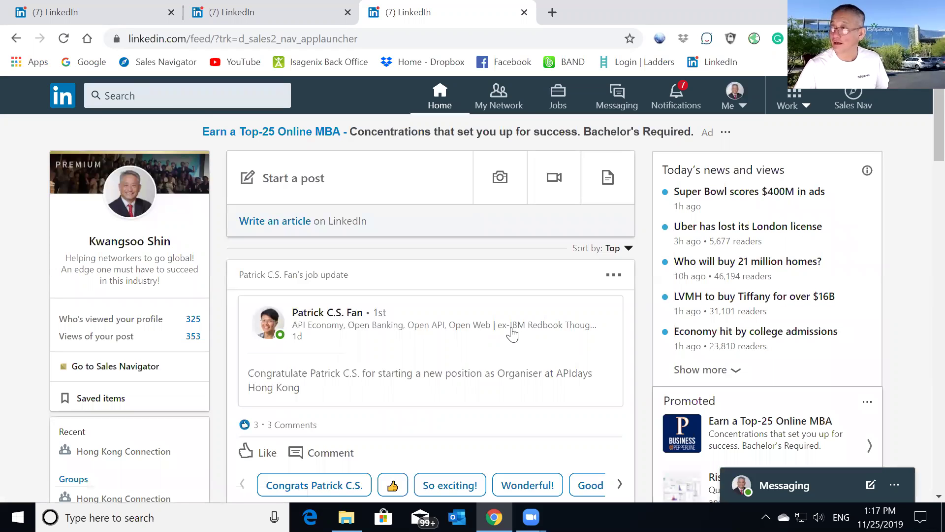
# - Open My Network and browse the suggested people, including those in Los Angeles and the Health, Wellness & Fitness industry
pyautogui.click(502, 93)
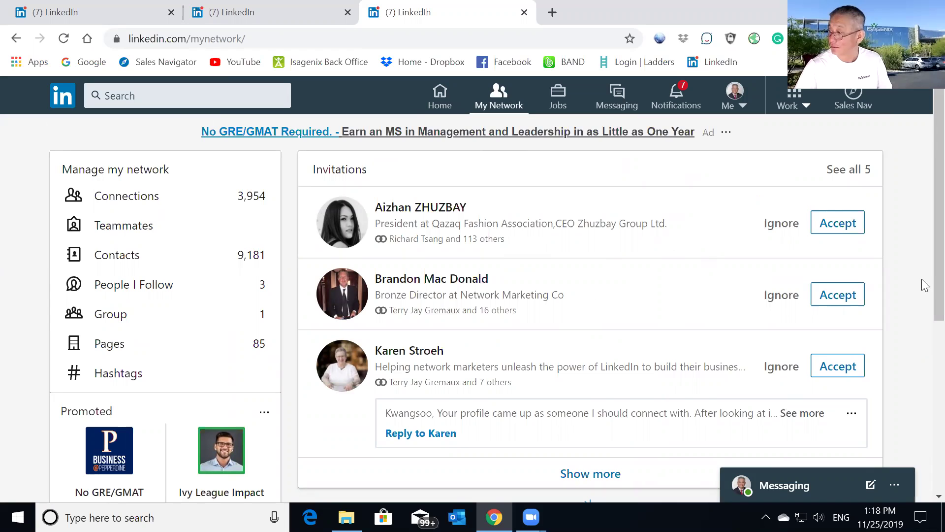
pyautogui.scroll(-10, 925, 341)
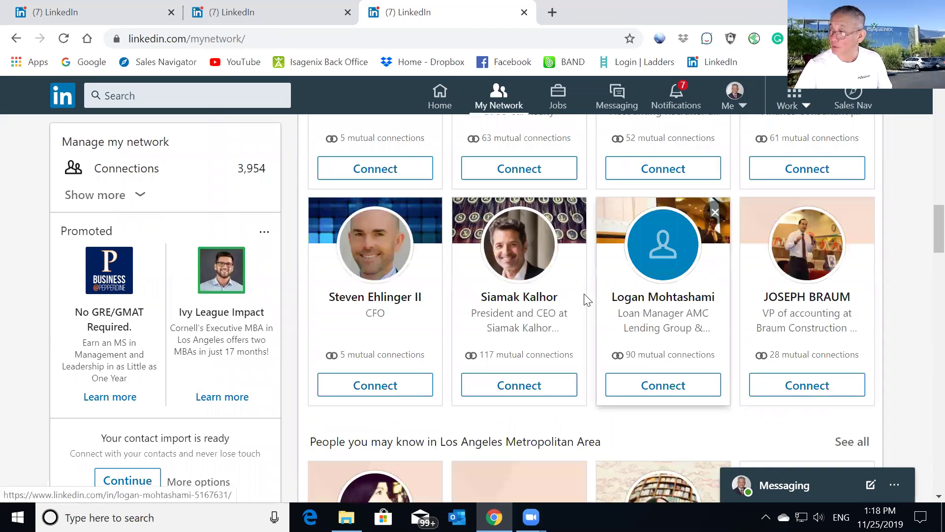
pyautogui.scroll(-3, 588, 299)
pyautogui.scroll(-5, 585, 294)
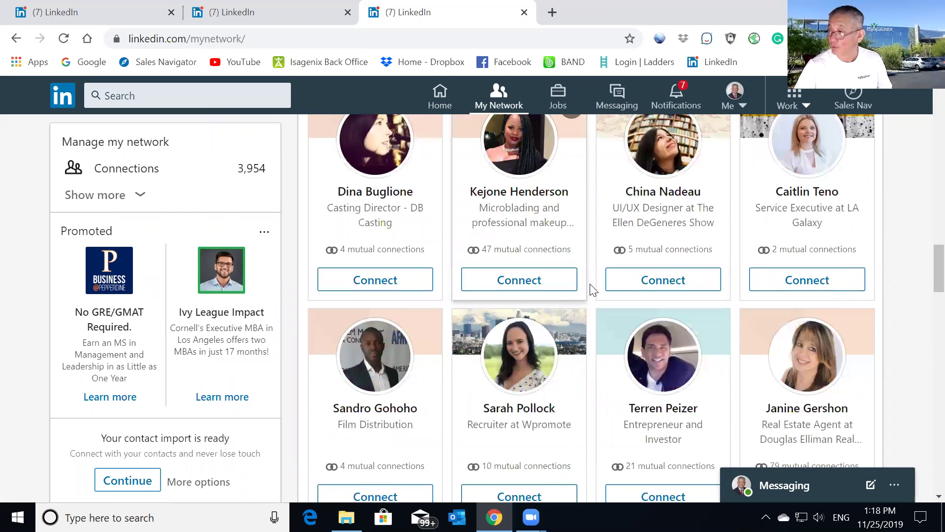
pyautogui.scroll(-6, 593, 289)
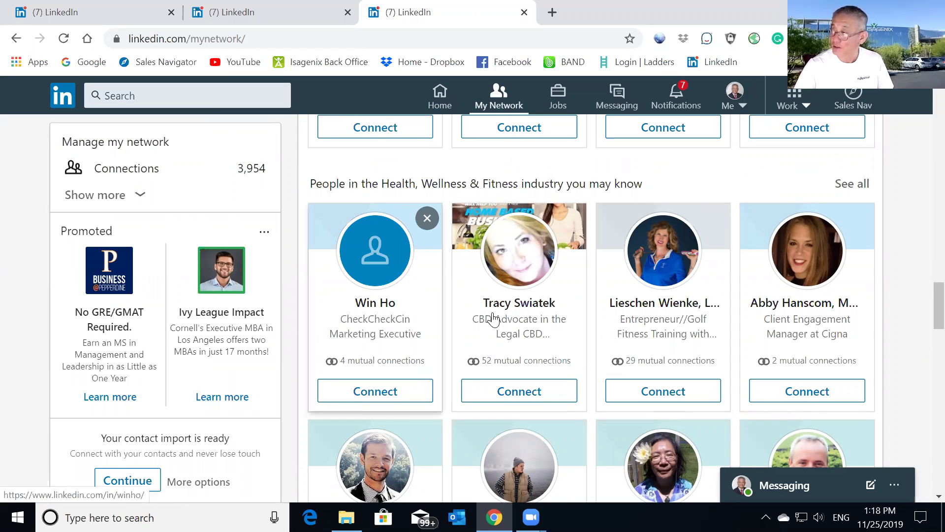
pyautogui.scroll(-4, 493, 320)
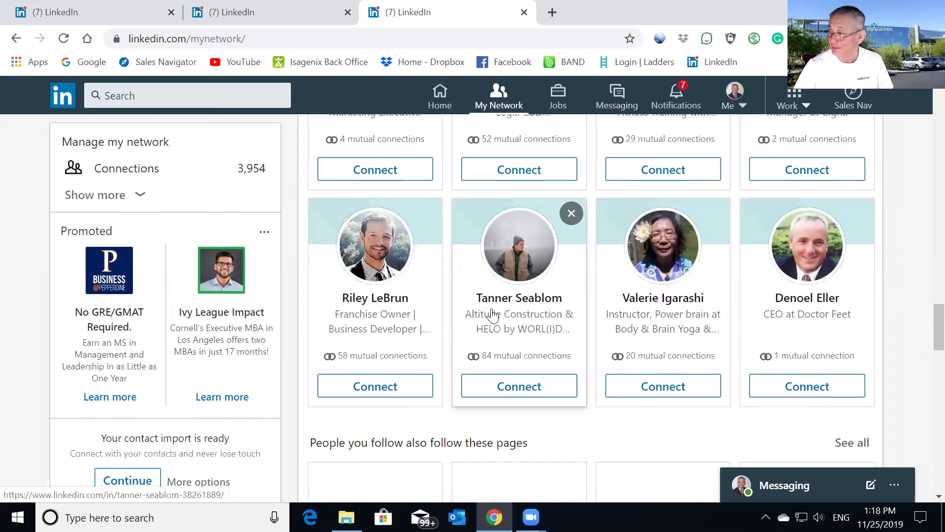
# - Look through the recommended pages, newsletters and hashtags in My Network
pyautogui.scroll(-4, 492, 310)
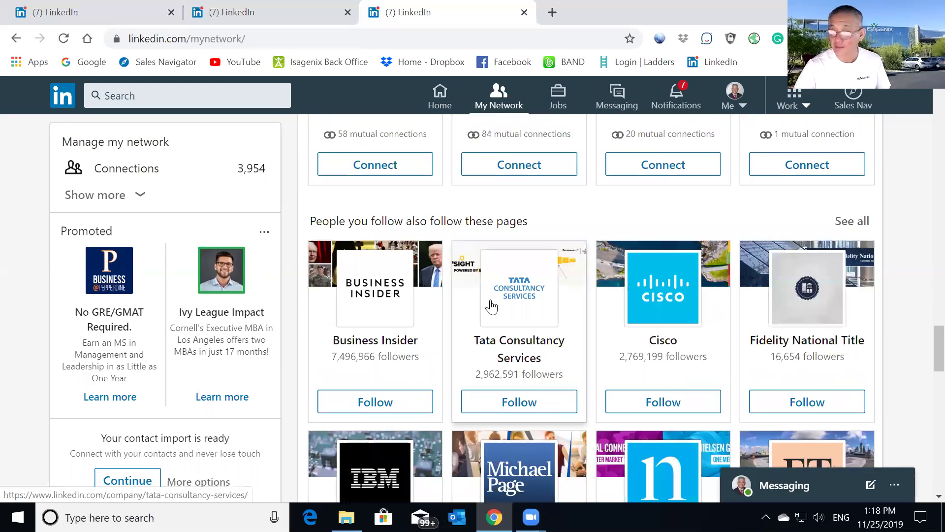
pyautogui.scroll(-1, 492, 307)
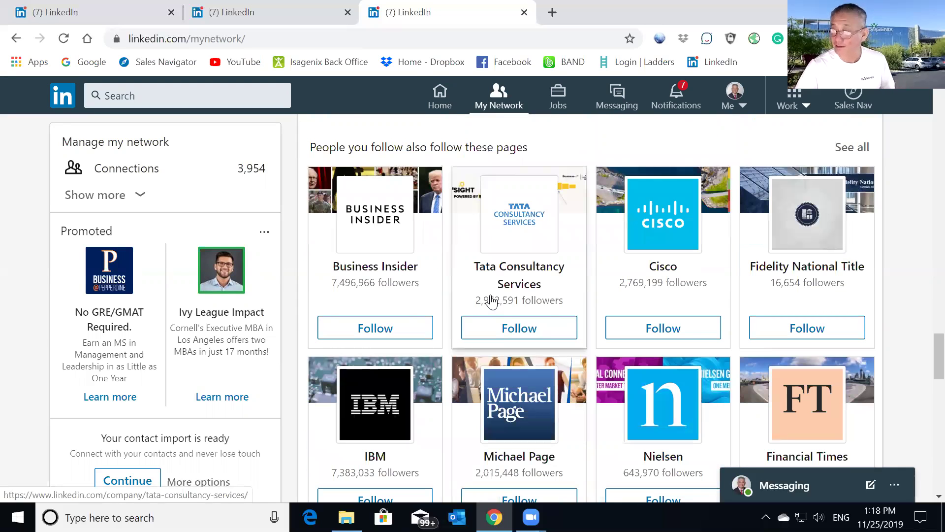
pyautogui.scroll(-2, 492, 300)
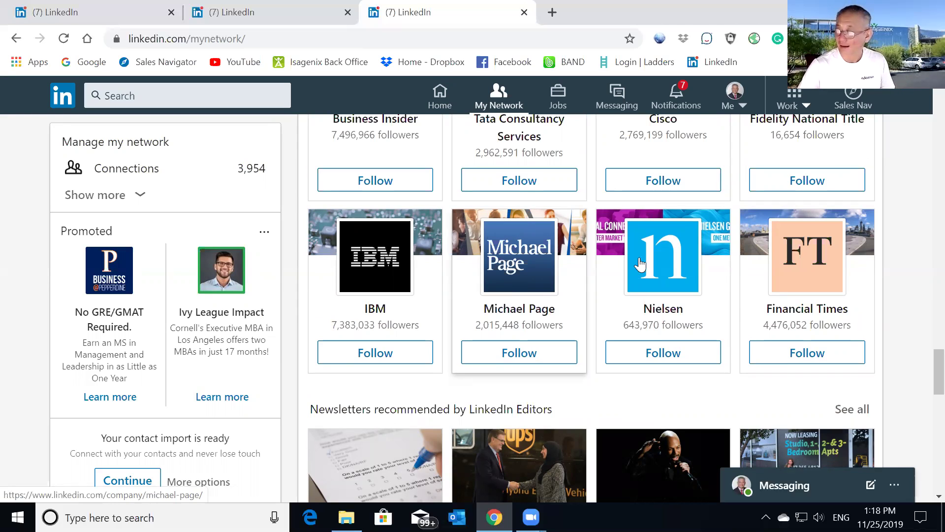
pyautogui.scroll(-1, 606, 258)
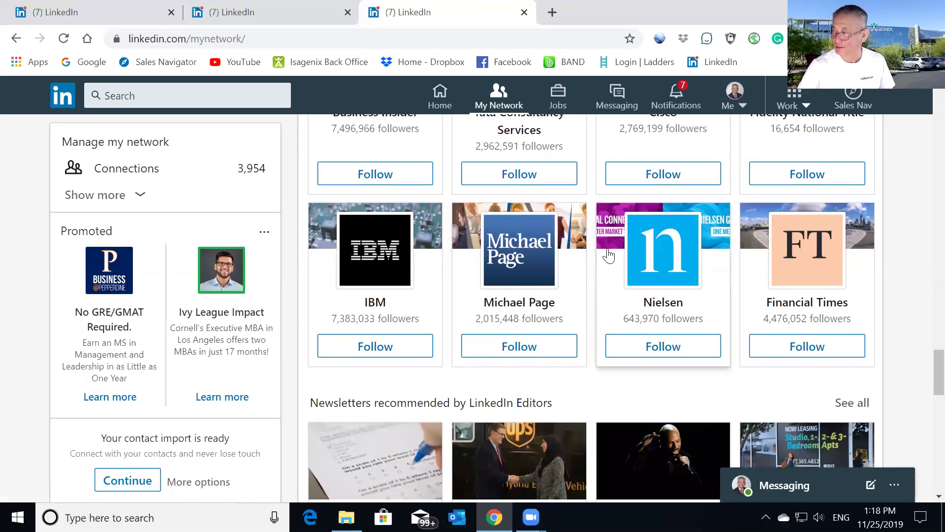
pyautogui.scroll(-4, 610, 251)
pyautogui.scroll(-6, 613, 246)
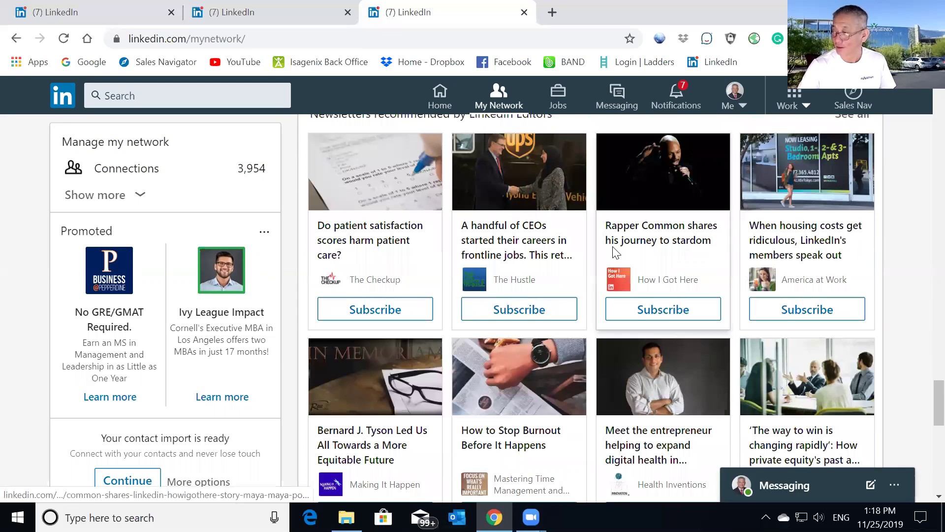
pyautogui.scroll(-4, 616, 250)
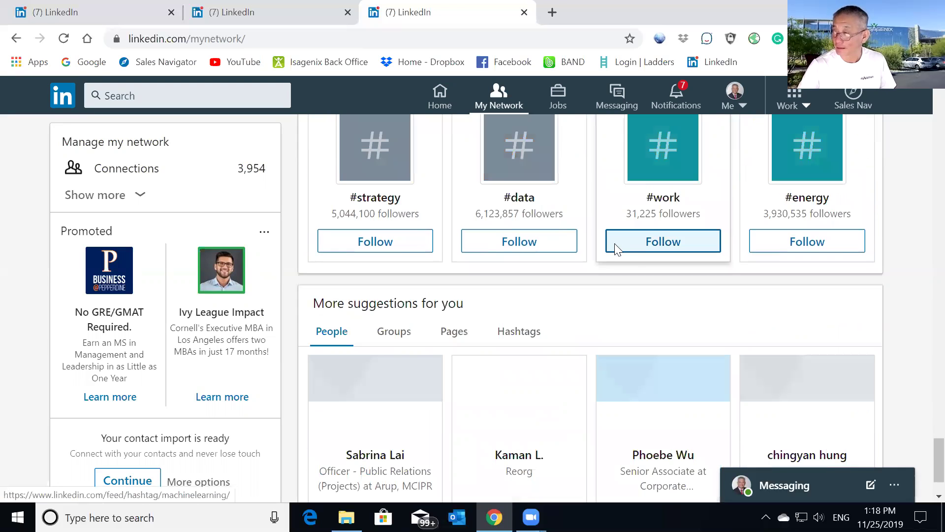
# - Examine the people listed under "More suggestions for you" for potential Hong Kong connections
pyautogui.scroll(-2, 612, 287)
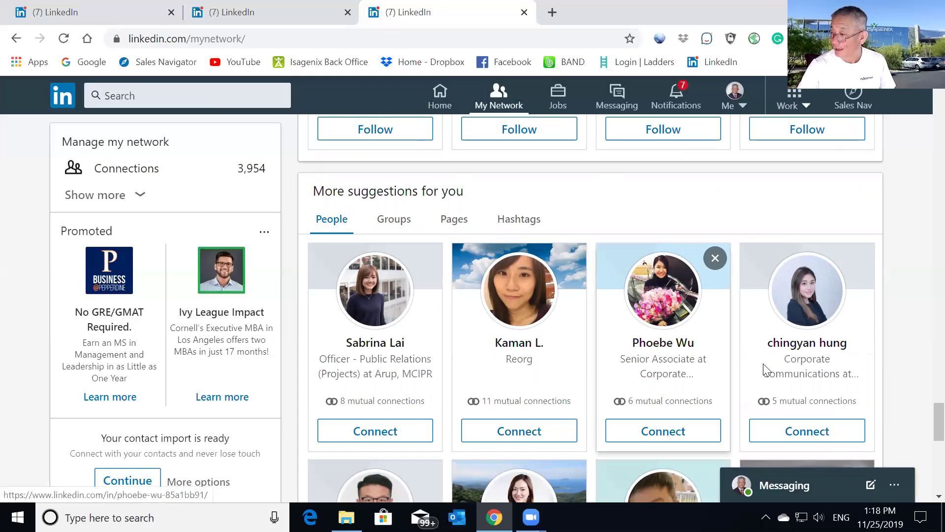
pyautogui.scroll(-3, 760, 365)
pyautogui.scroll(-6, 640, 306)
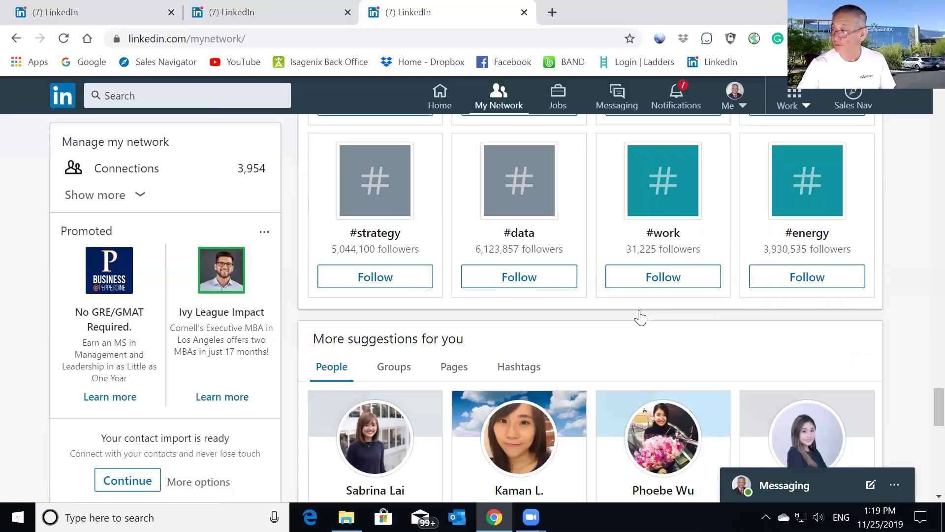
pyautogui.scroll(-6, 638, 316)
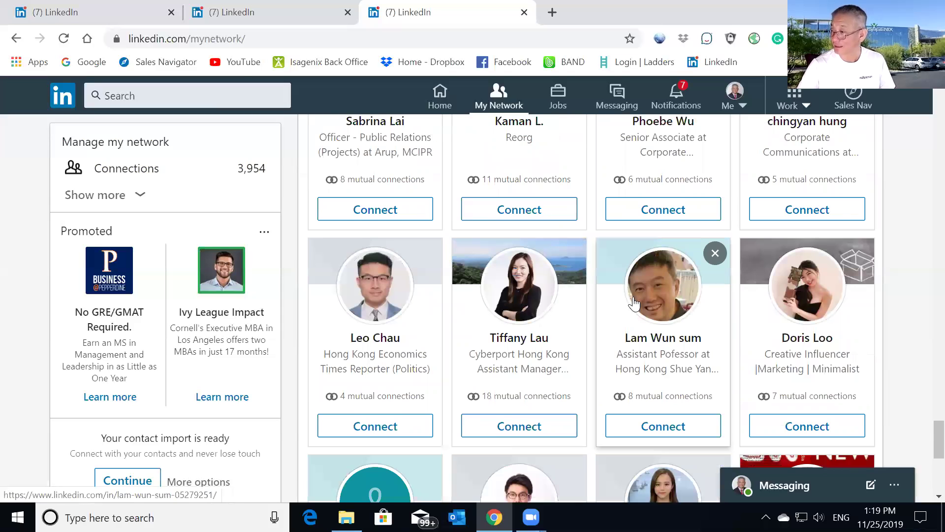
pyautogui.scroll(-4, 636, 310)
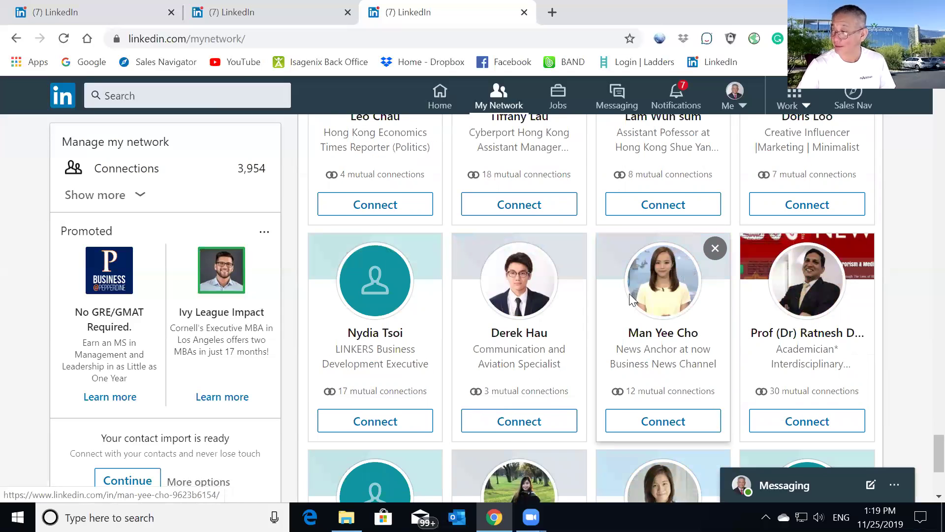
pyautogui.scroll(-5, 631, 297)
pyautogui.scroll(-5, 631, 298)
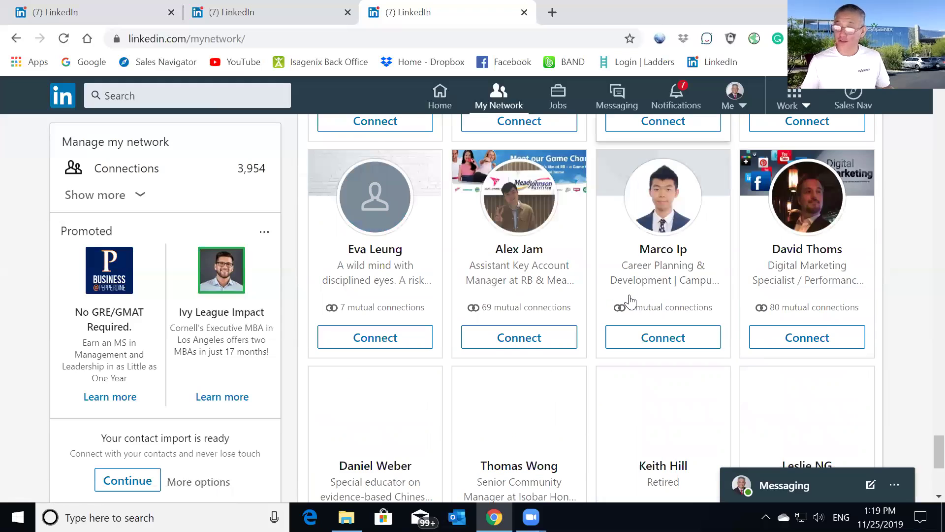
pyautogui.scroll(-3, 630, 300)
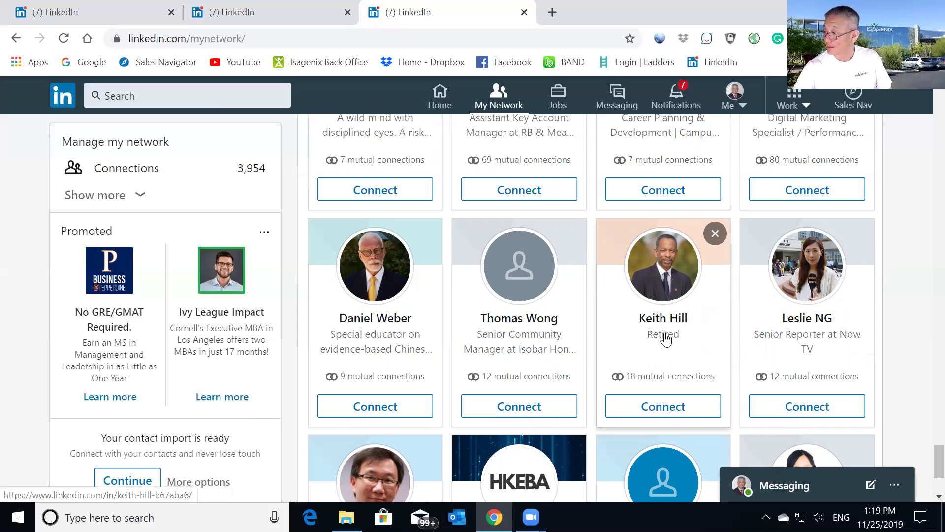
pyautogui.scroll(-1, 808, 276)
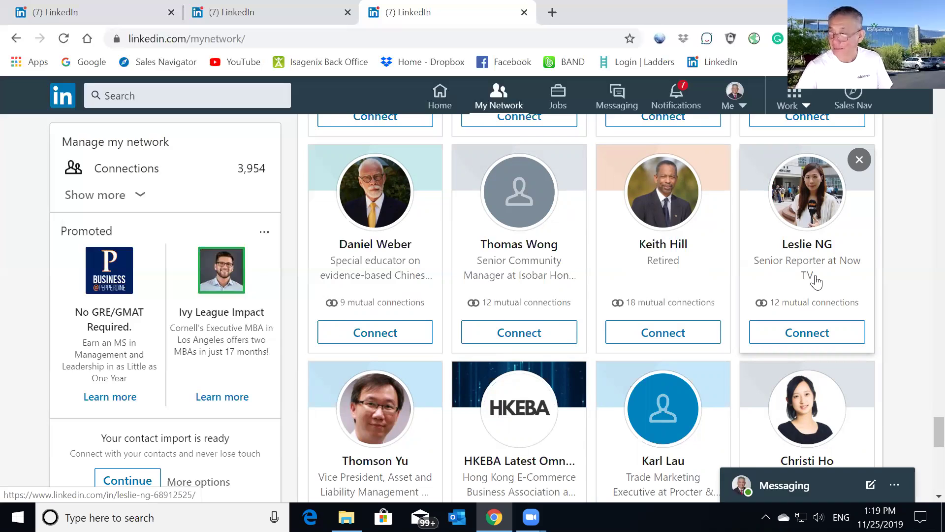
# - Look further through the suggested people in My Network, checking their job titles, employers and mutual connections
pyautogui.scroll(-2, 719, 312)
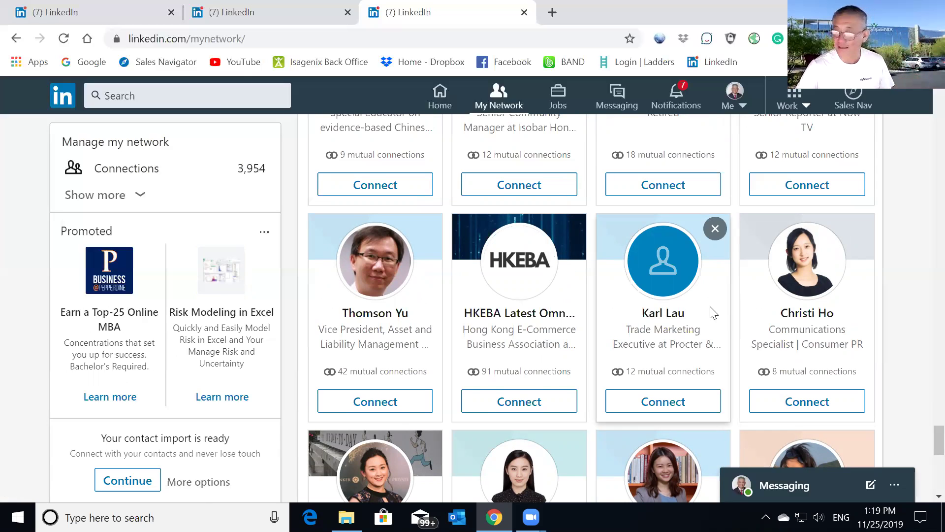
pyautogui.scroll(-2, 707, 303)
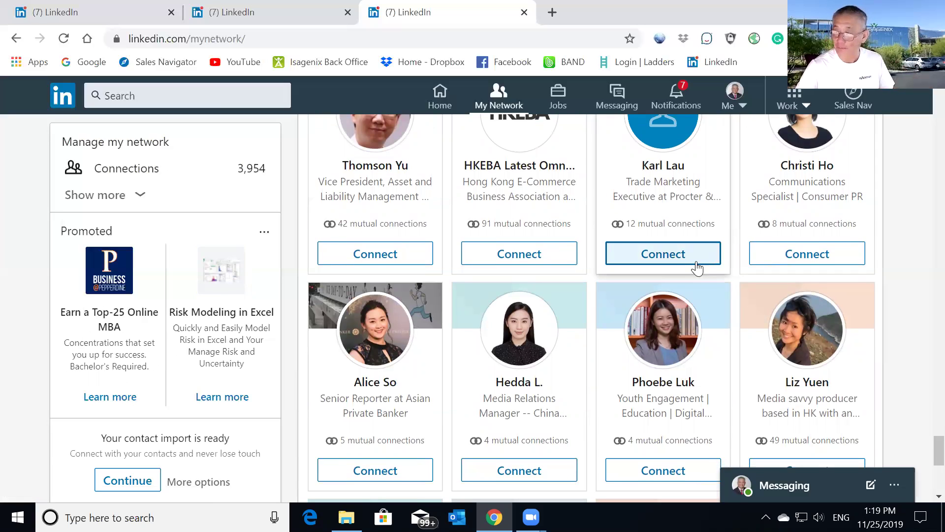
pyautogui.scroll(-2, 641, 278)
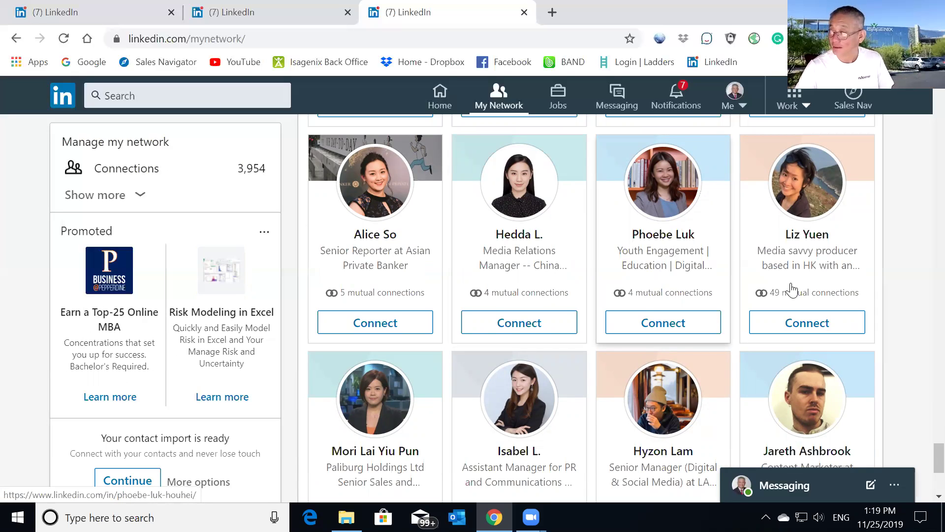
pyautogui.scroll(-3, 791, 290)
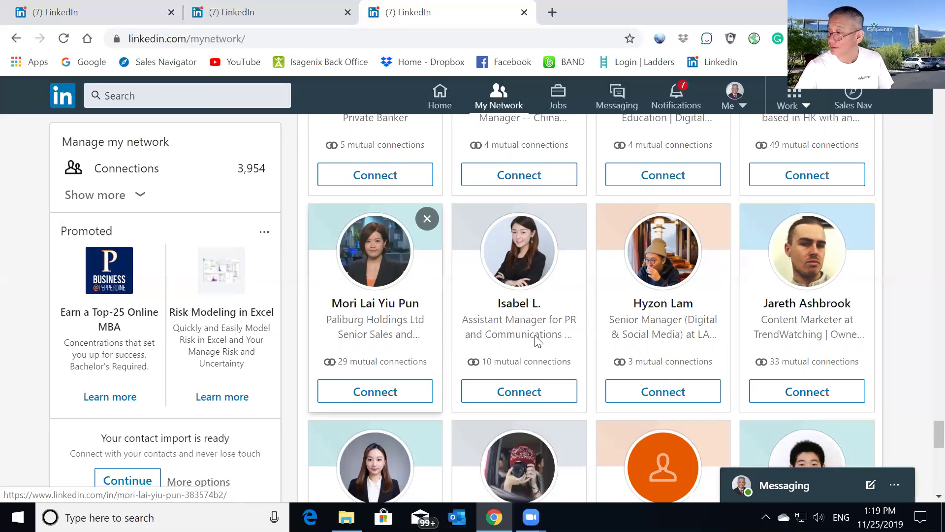
pyautogui.scroll(-4, 537, 338)
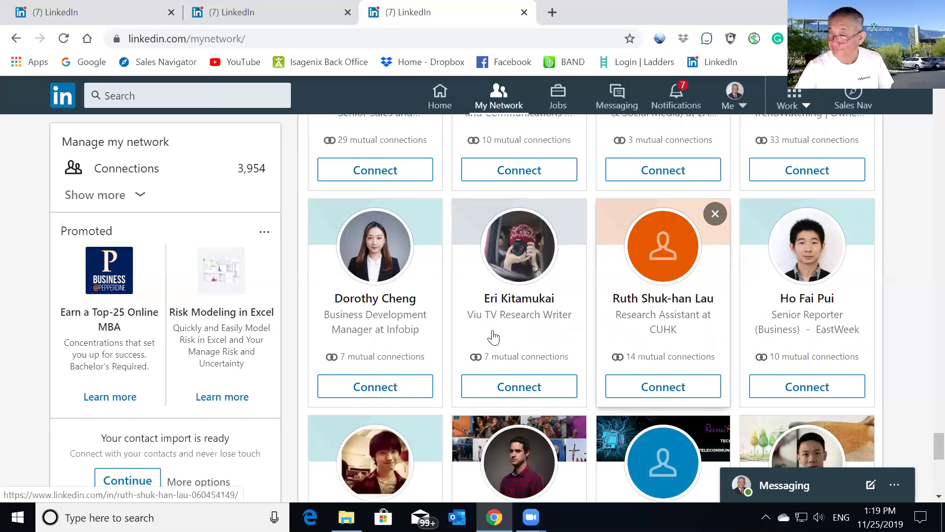
pyautogui.scroll(-3, 494, 338)
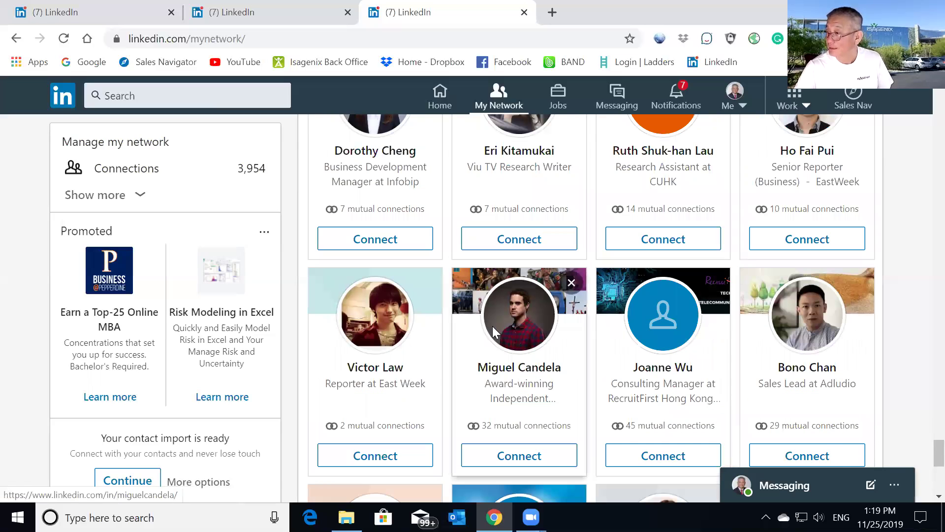
pyautogui.scroll(-3, 492, 322)
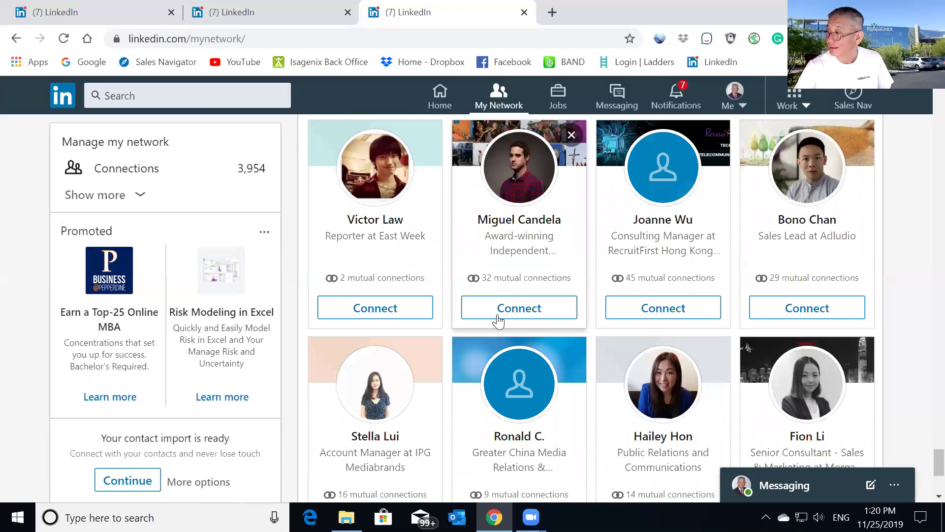
pyautogui.click(498, 319)
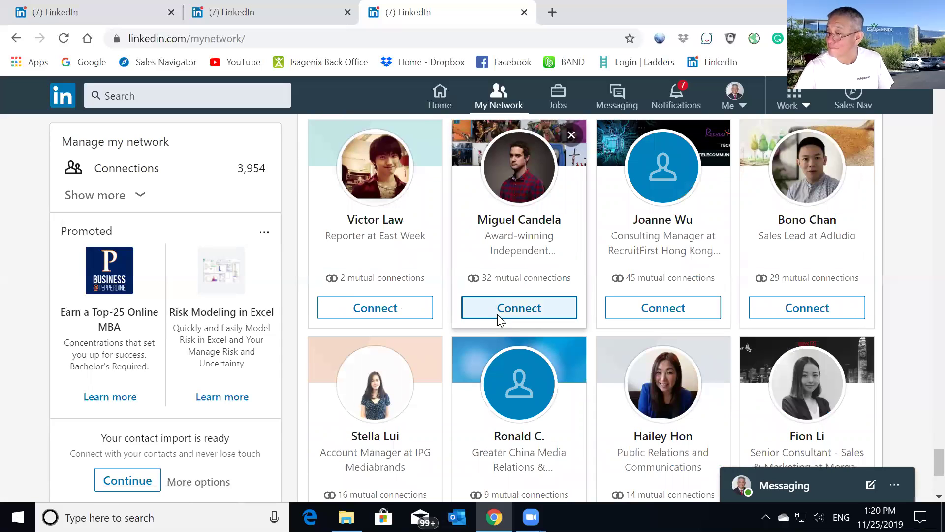
pyautogui.scroll(-4, 498, 314)
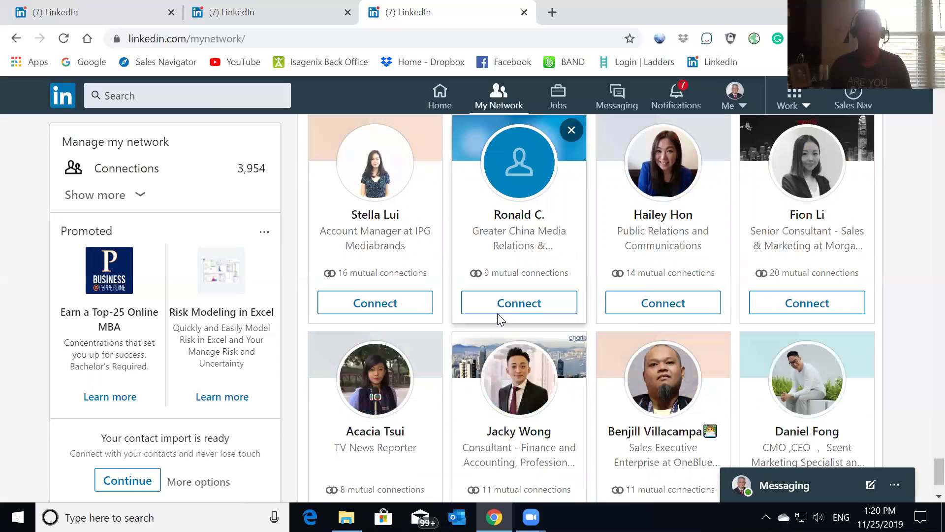
pyautogui.scroll(4, 497, 314)
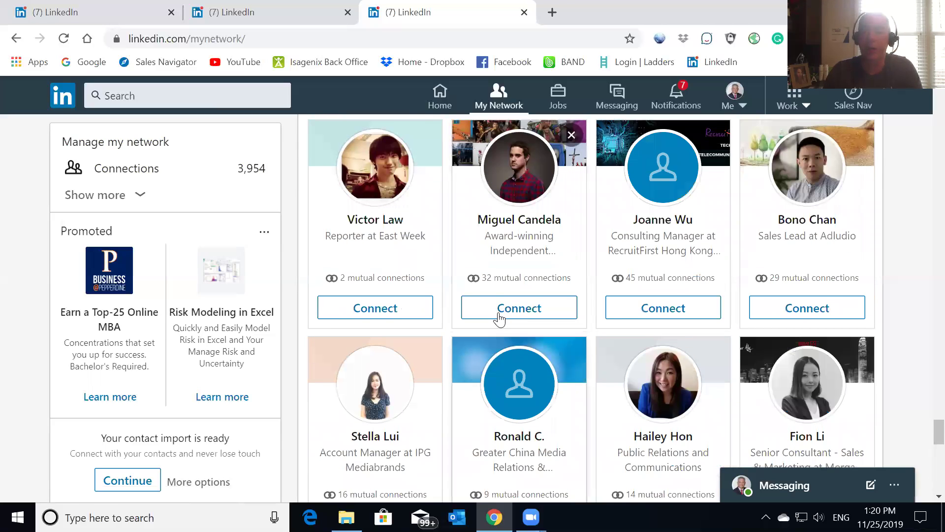
pyautogui.scroll(8, 499, 319)
pyautogui.scroll(10, 499, 319)
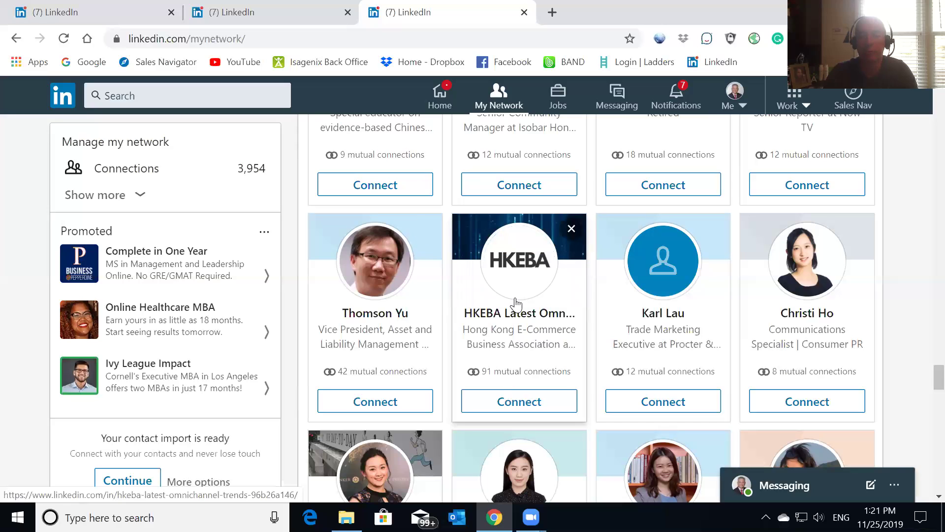
# - Search LinkedIn for "china" and limit the results to 2nd and 3rd+ degree connections
pyautogui.click(181, 102)
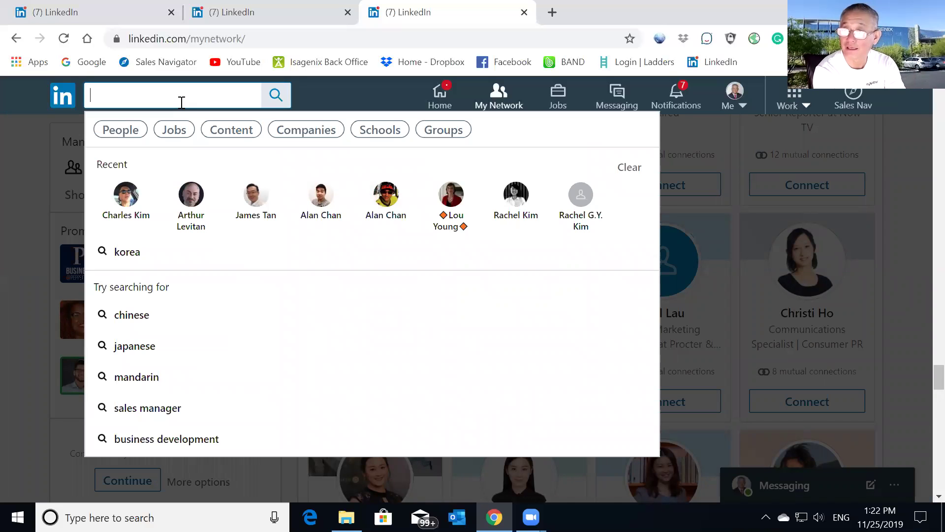
pyautogui.write('china')
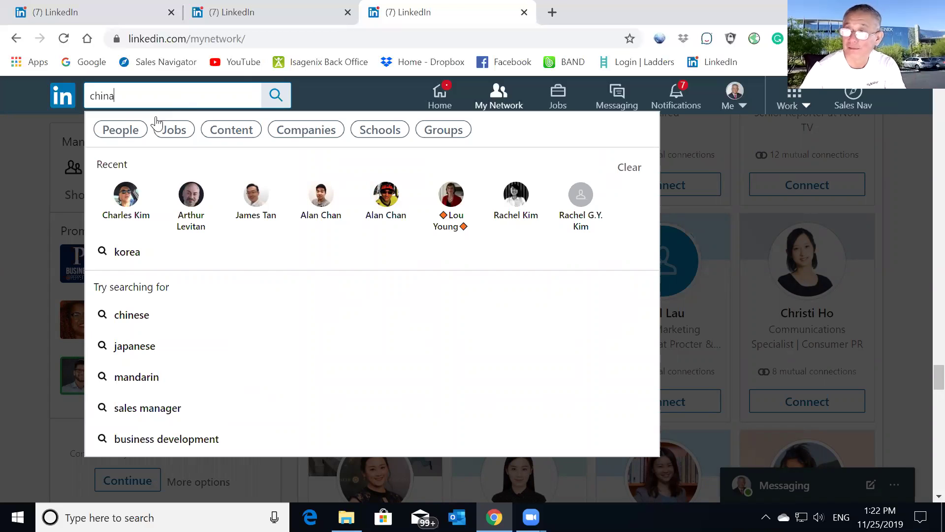
pyautogui.click(296, 98)
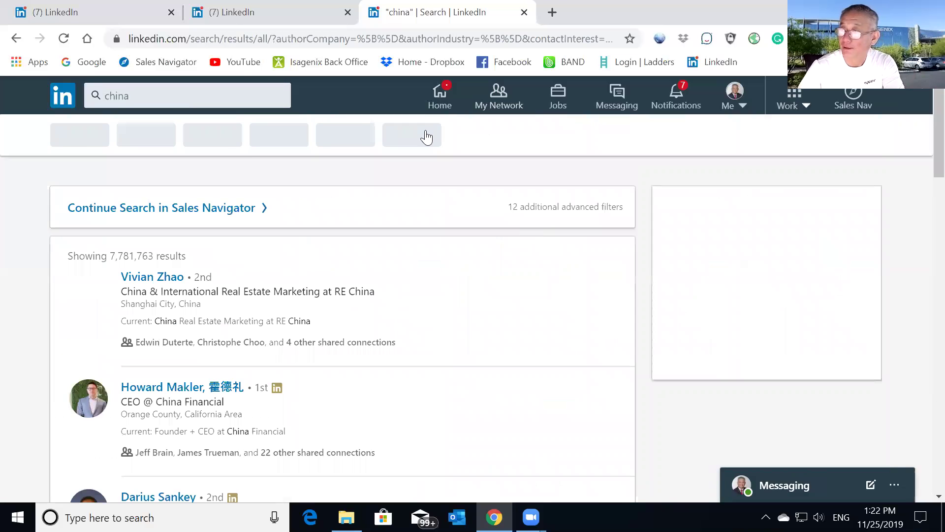
pyautogui.click(426, 138)
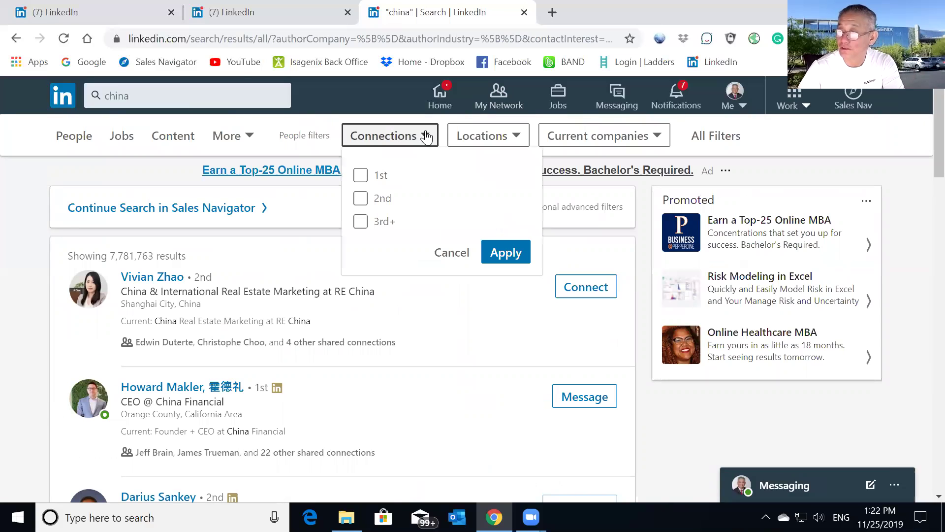
pyautogui.click(361, 221)
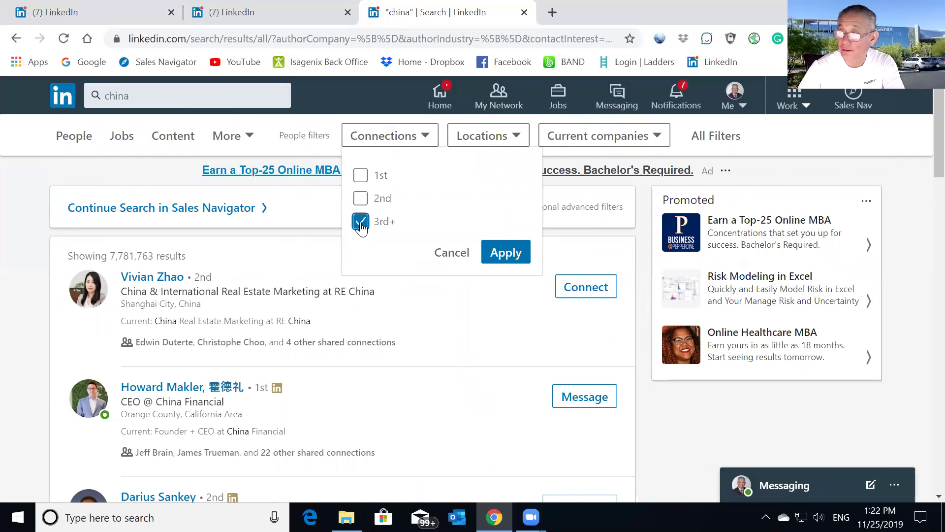
pyautogui.click(360, 197)
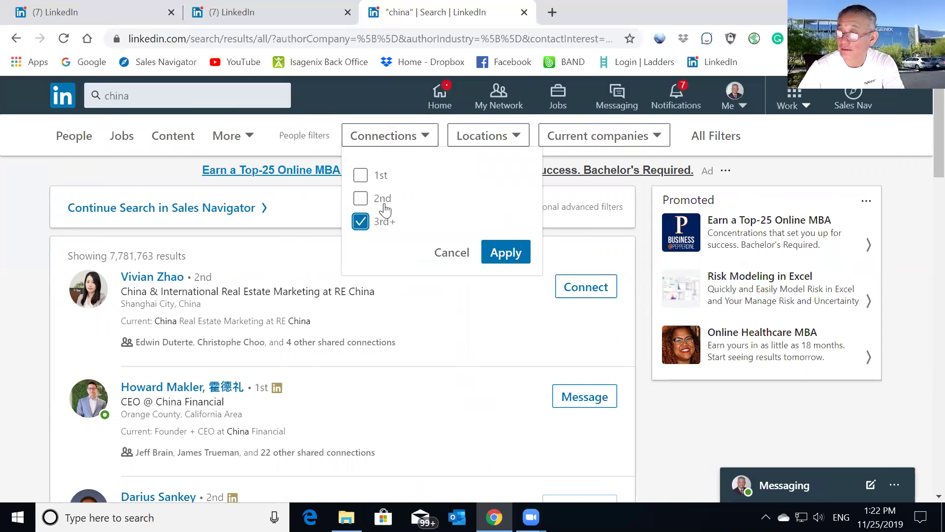
pyautogui.click(514, 141)
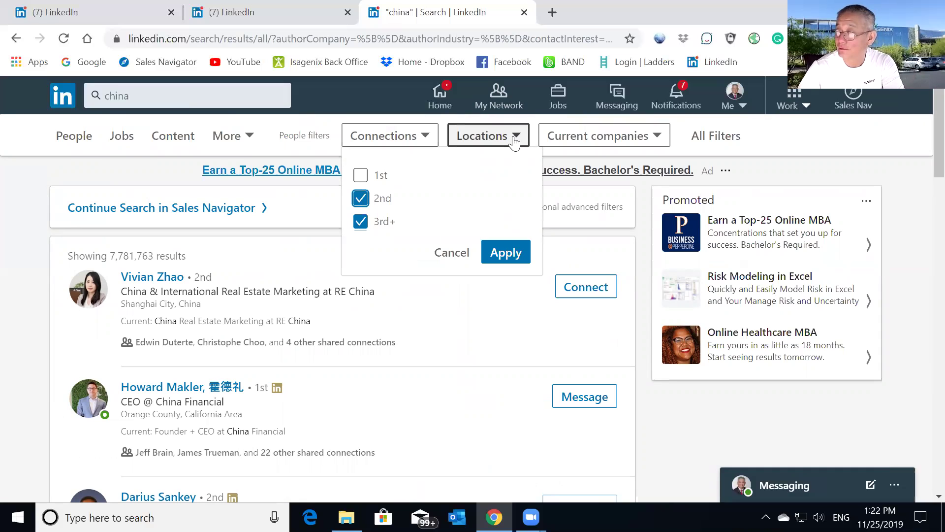
# - Skim the filtered people results and run the "china" search again
pyautogui.click(499, 179)
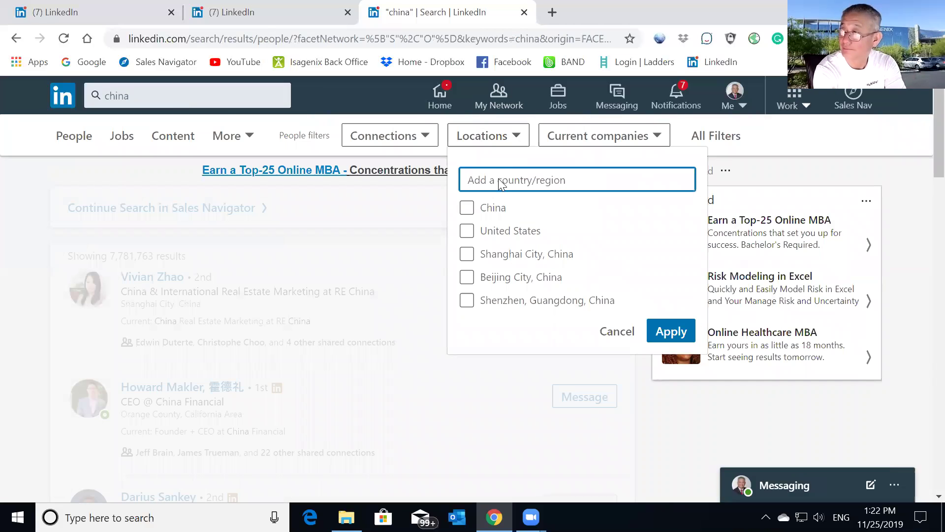
pyautogui.scroll(-10, 498, 183)
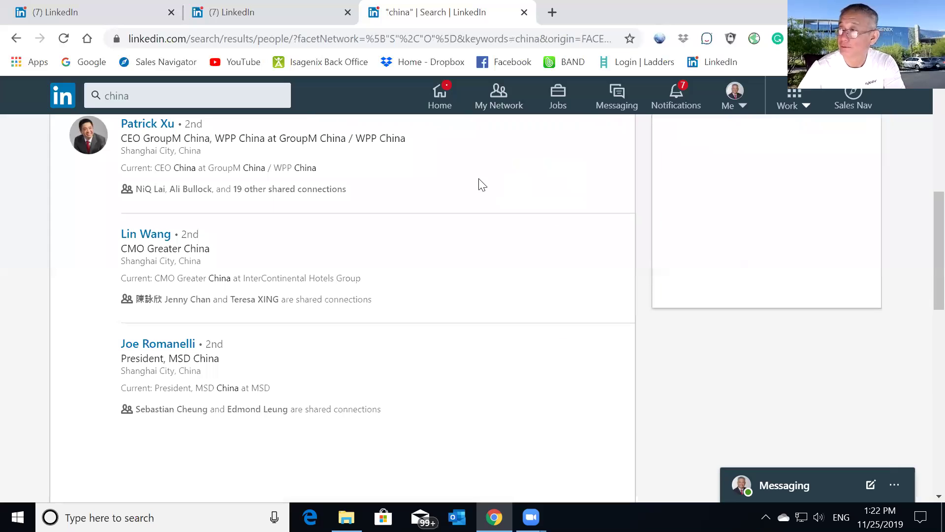
pyautogui.click(231, 100)
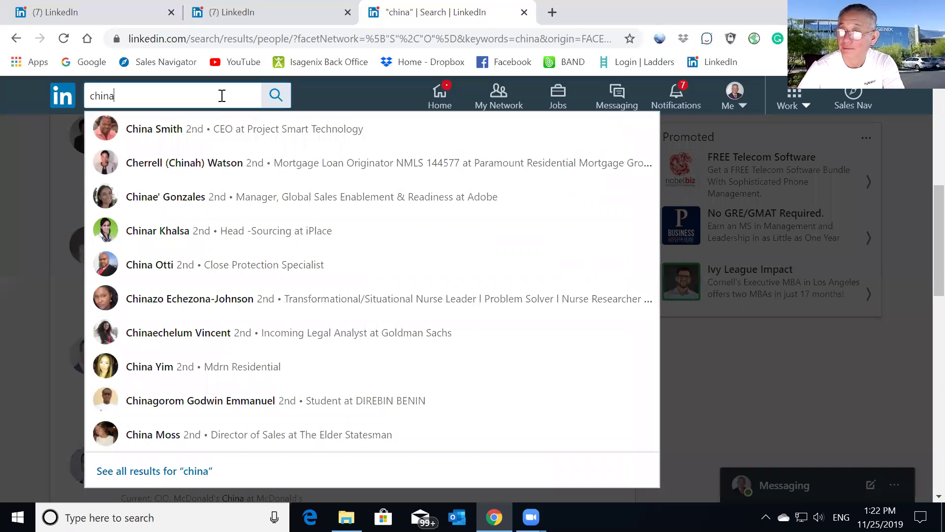
pyautogui.click(274, 105)
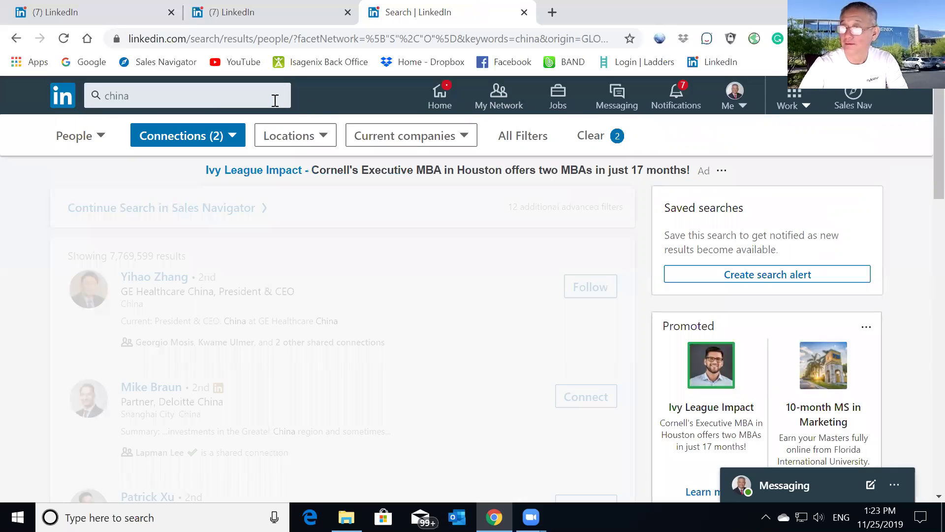
# - Try to restrict the "china" people results to the Greater Los Angeles Area location
pyautogui.click(320, 138)
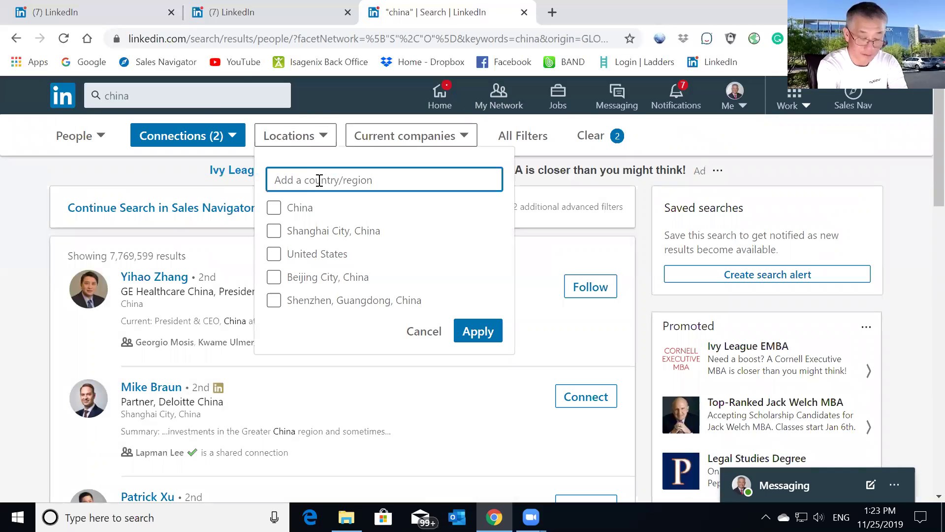
pyautogui.click(320, 180)
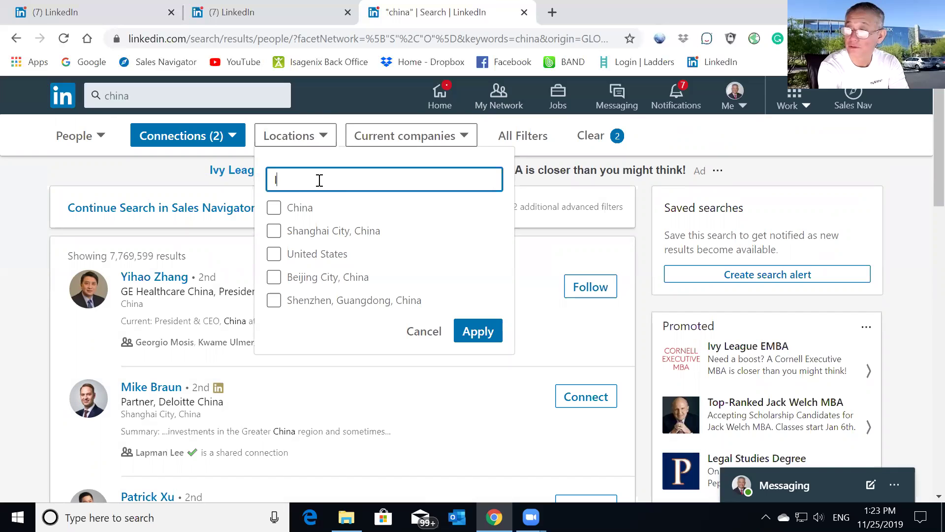
pyautogui.write('los')
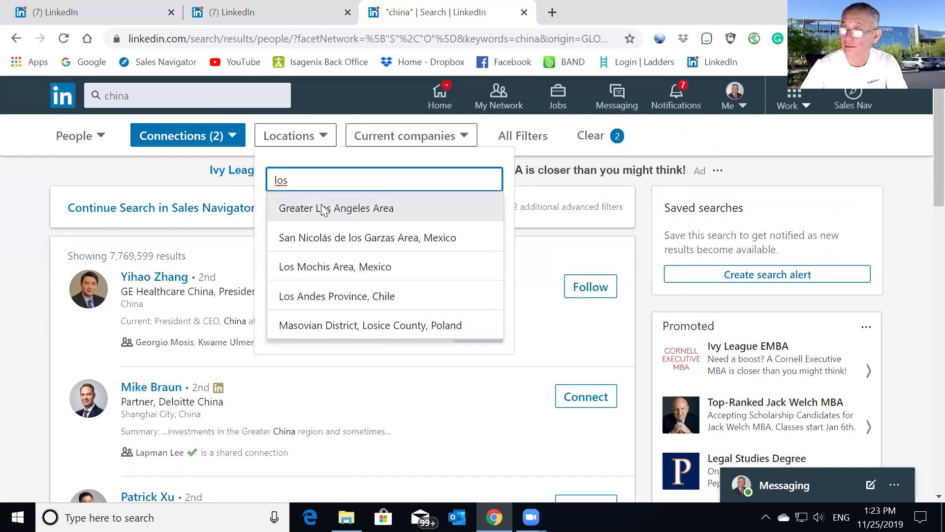
pyautogui.click(324, 209)
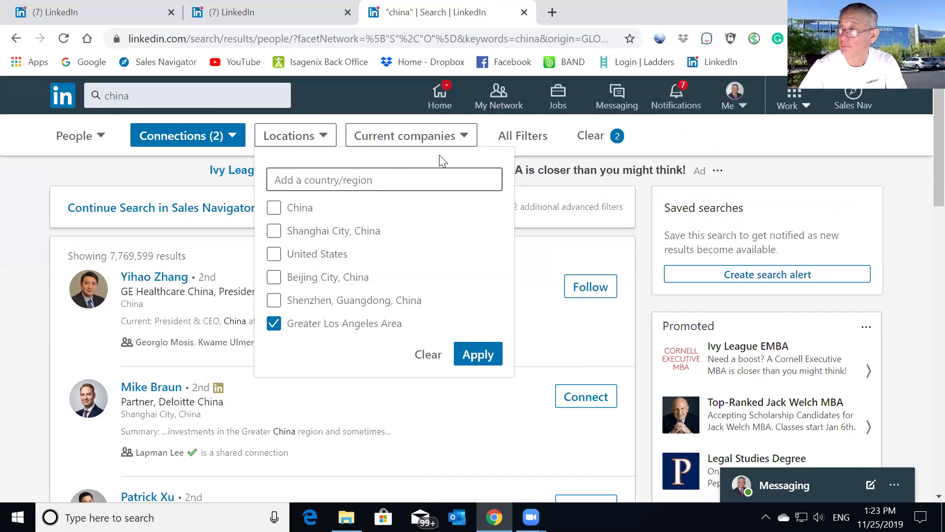
# - Open the full set of people filters and choose Chinese as the profile language
pyautogui.click(527, 133)
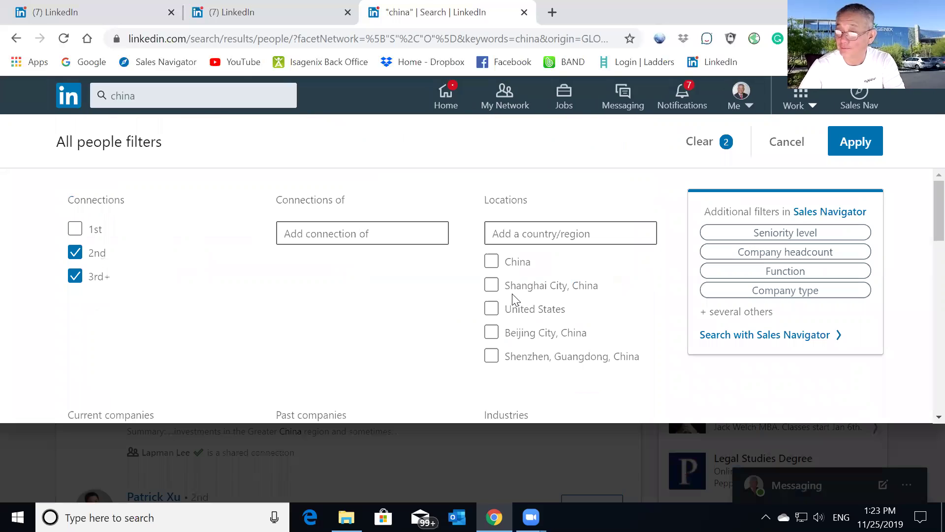
pyautogui.scroll(-2, 515, 298)
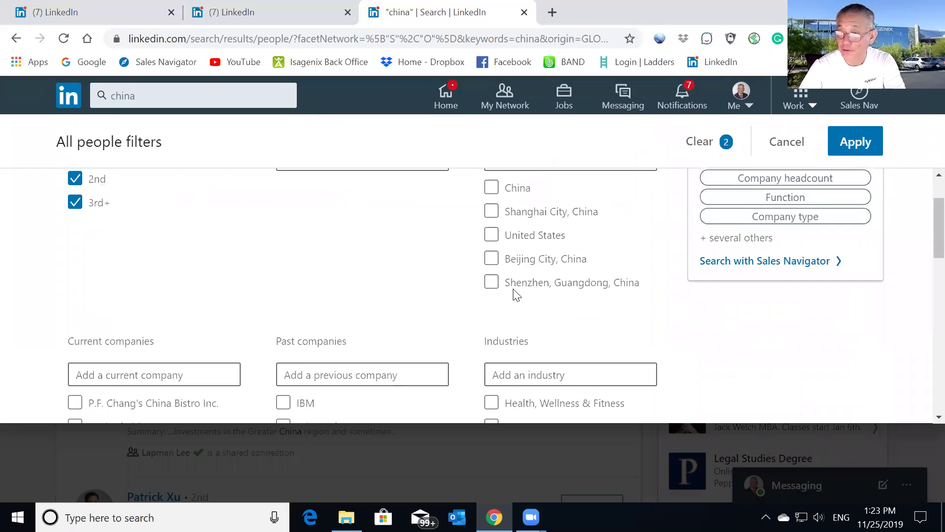
pyautogui.scroll(-6, 515, 295)
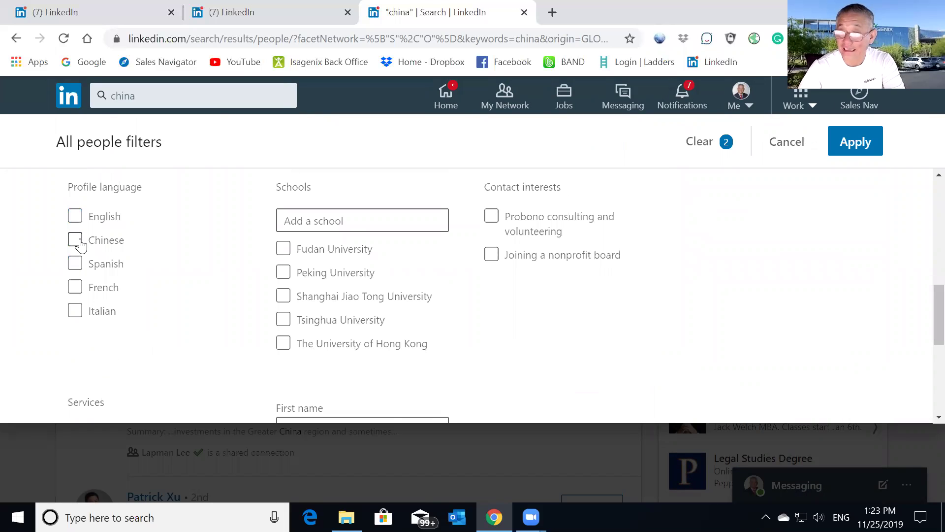
pyautogui.click(77, 240)
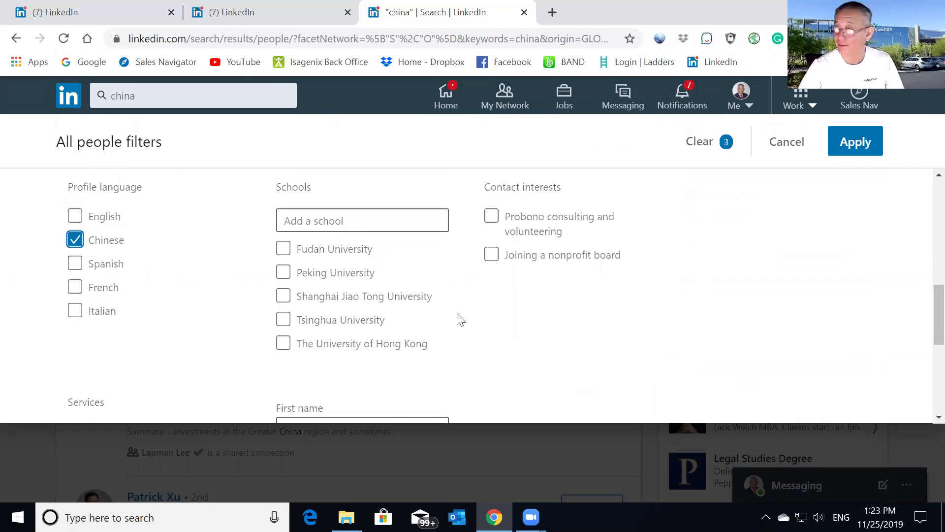
# - Select Import and Export and Health, Wellness & Fitness as the industries in the people filters
pyautogui.scroll(1, 530, 323)
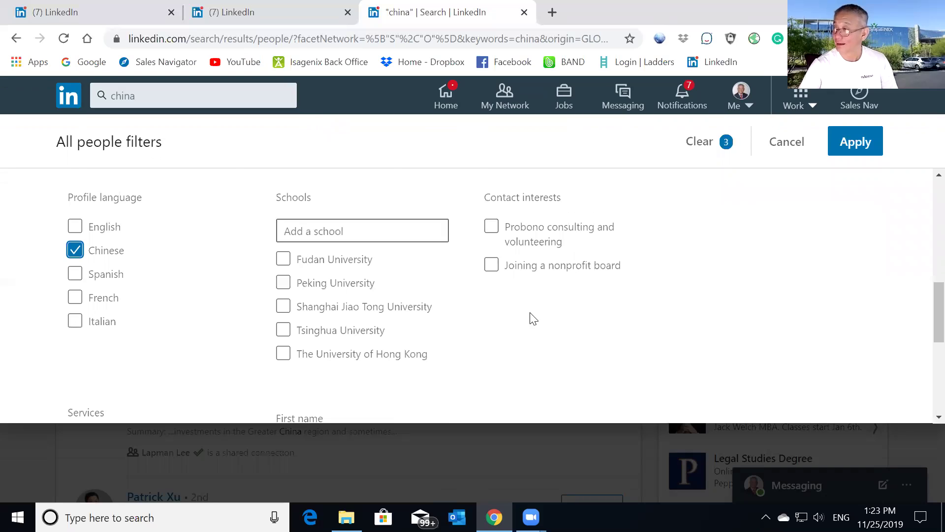
pyautogui.scroll(5, 533, 306)
pyautogui.click(533, 306)
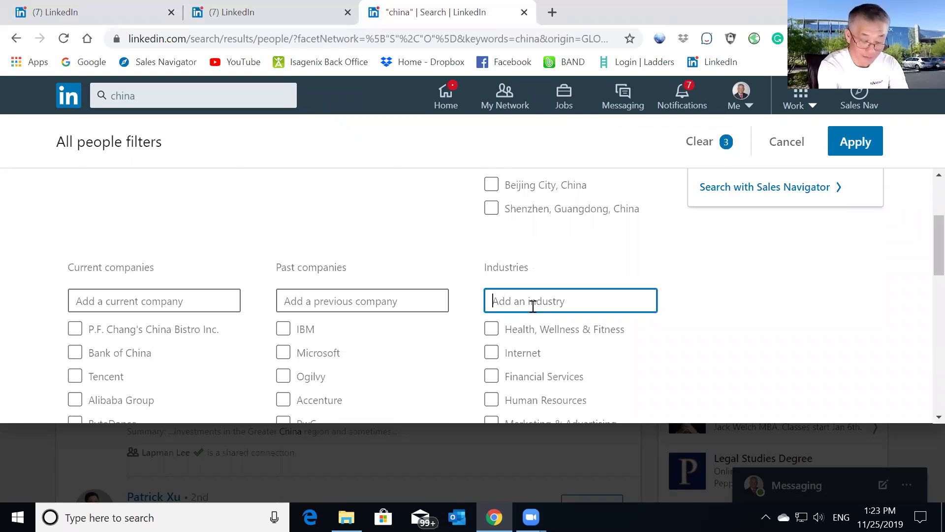
pyautogui.write('im')
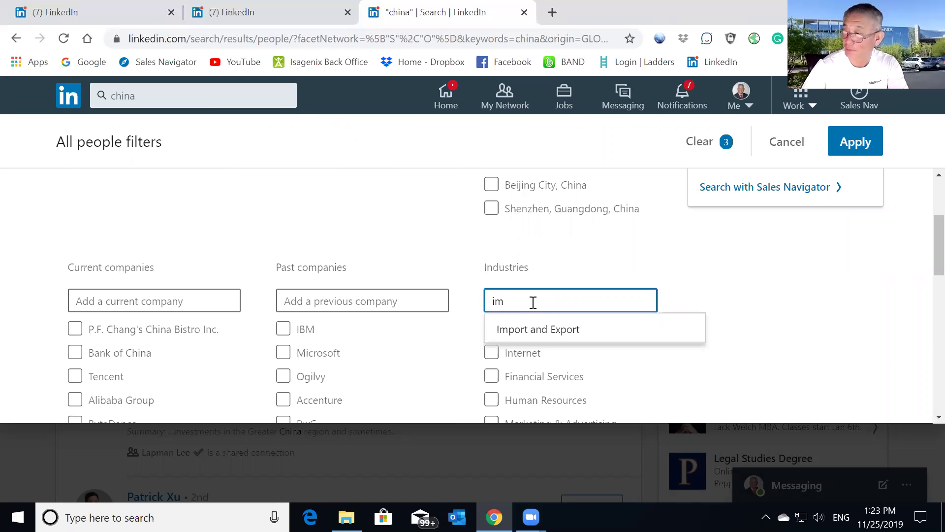
pyautogui.click(533, 333)
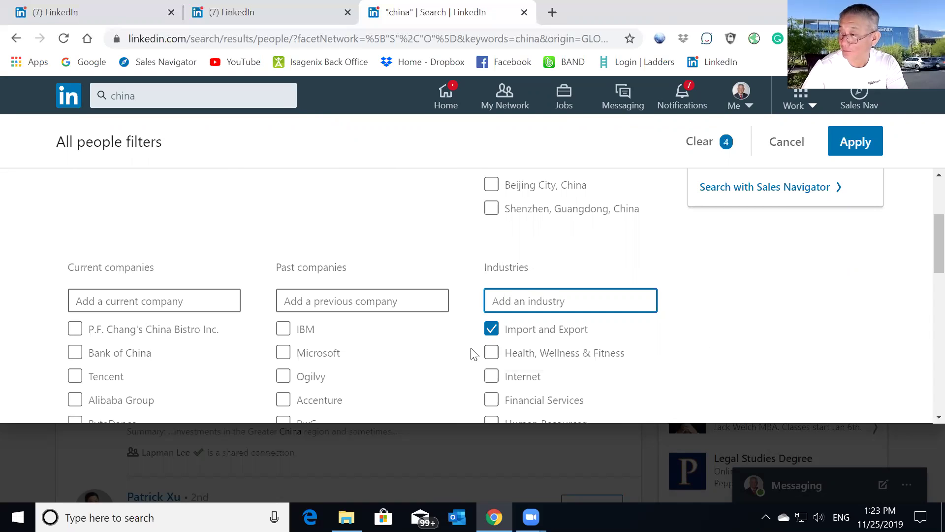
pyautogui.click(492, 356)
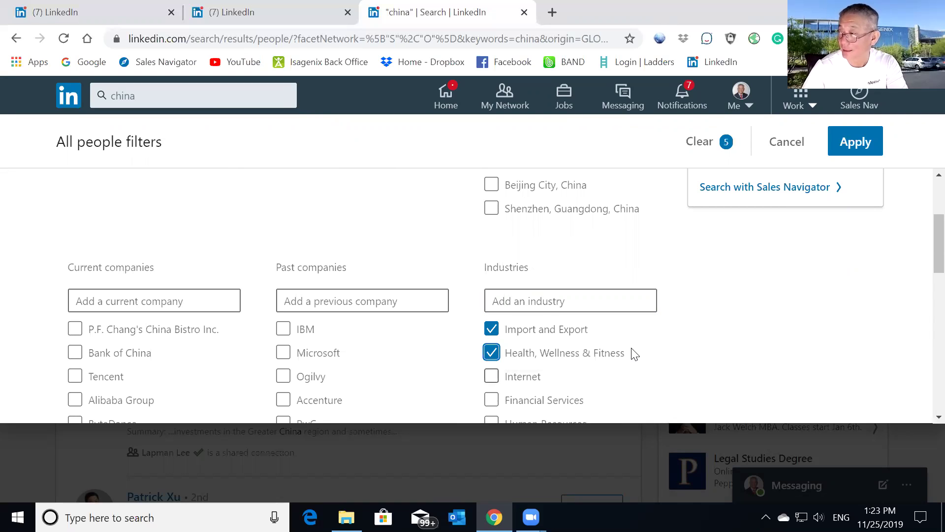
# - Apply the chosen people filters to the "china" search and skim the matching profiles
pyautogui.scroll(-4, 635, 351)
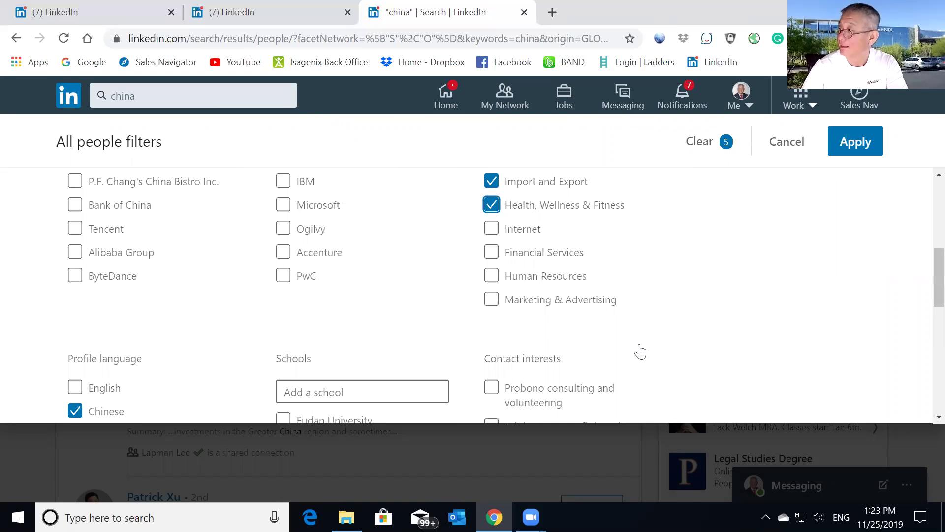
pyautogui.click(848, 143)
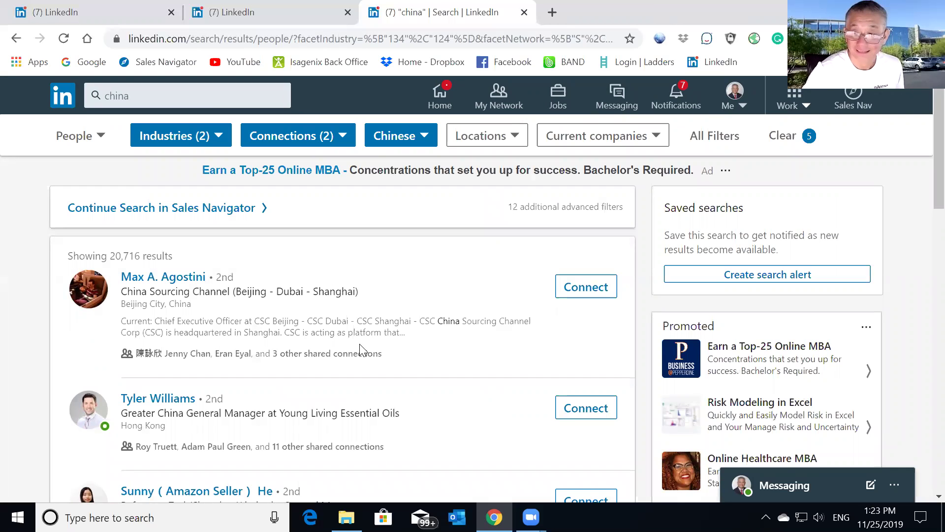
pyautogui.scroll(-3, 361, 347)
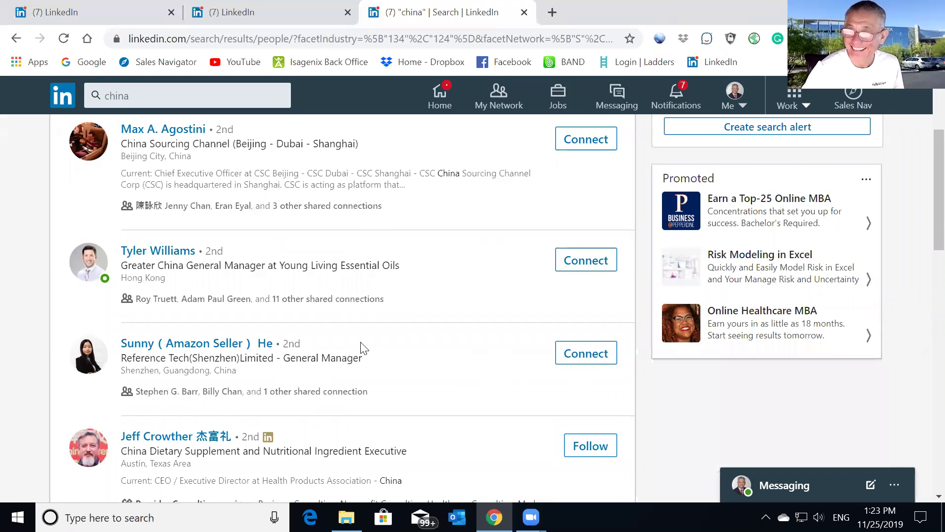
pyautogui.scroll(-6, 360, 347)
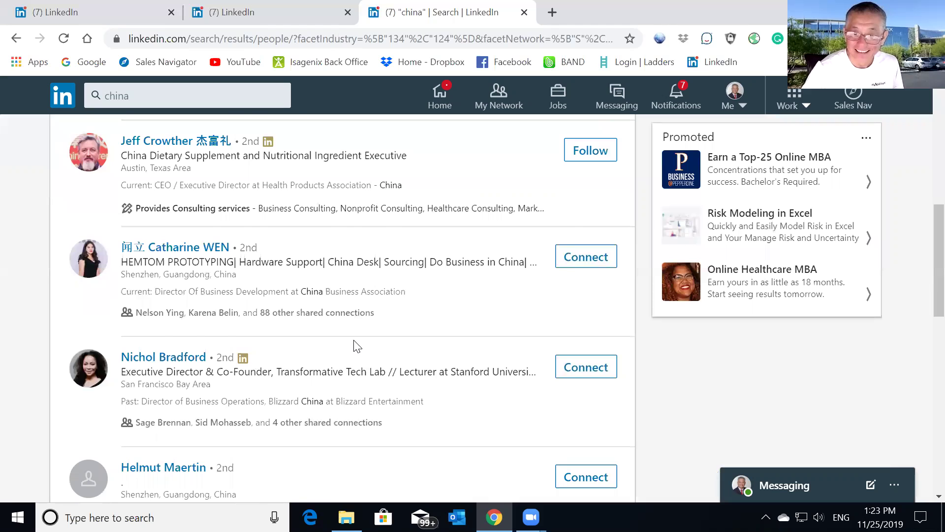
pyautogui.scroll(2, 356, 345)
pyautogui.scroll(8, 353, 341)
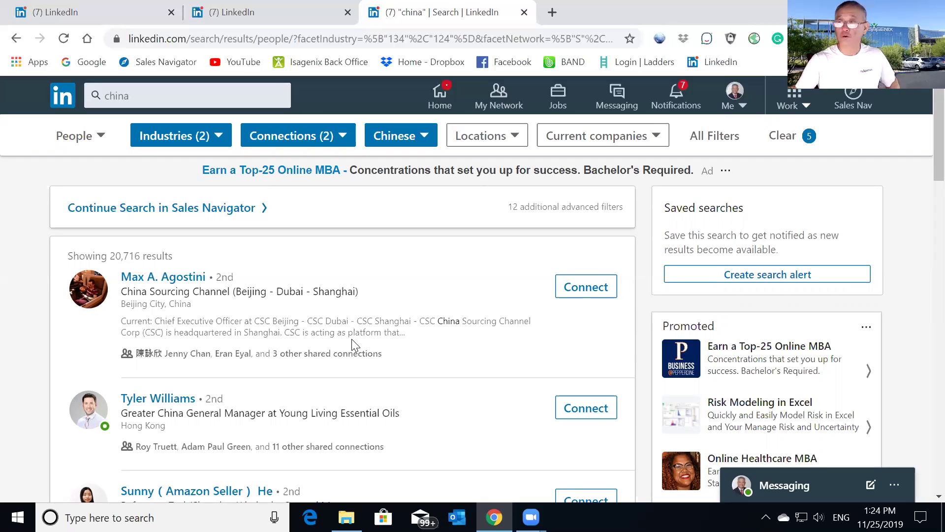
# - Open the full list of your own network connections and look over the most recently added ones
pyautogui.click(489, 101)
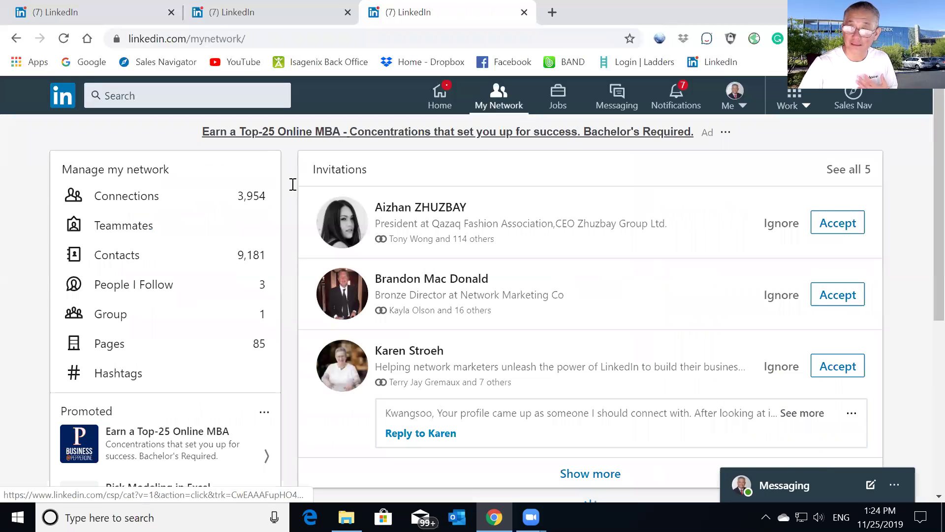
pyautogui.click(155, 201)
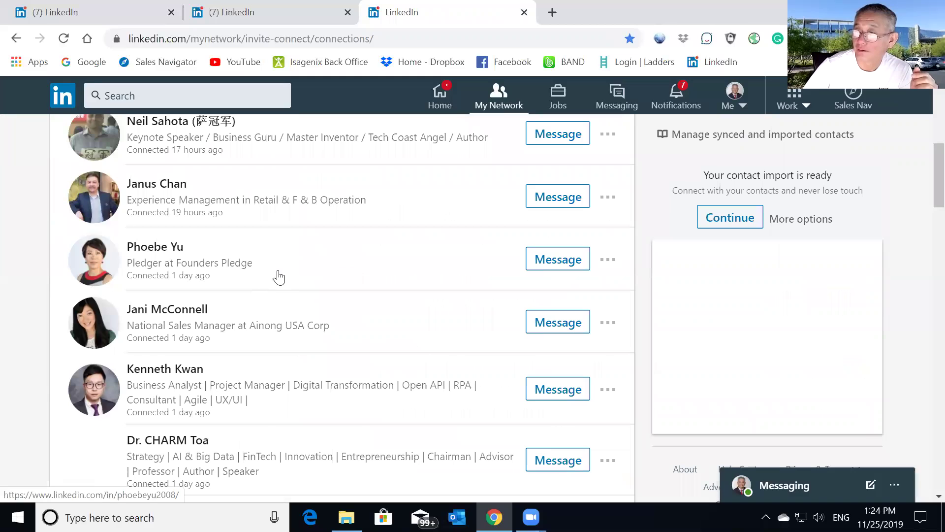
pyautogui.scroll(5, 286, 268)
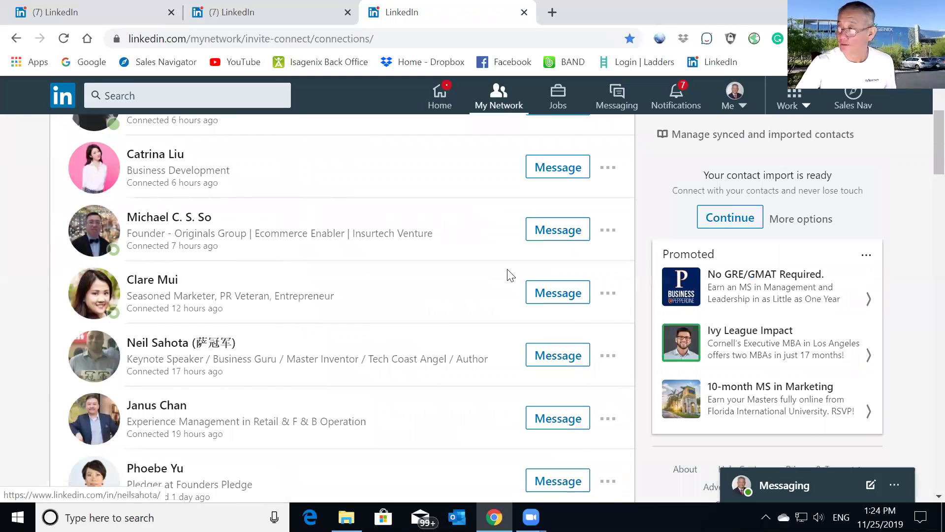
pyautogui.scroll(3, 507, 274)
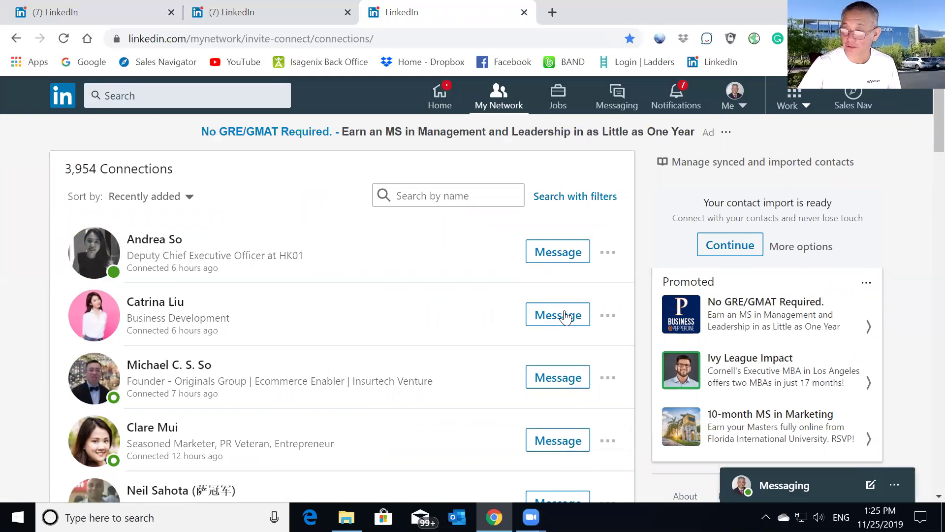
# - Review the introduction message sent to the recent connection who is Chief Technology Officer at CryptoBLK Limited, and close the conversation
pyautogui.scroll(-5, 412, 408)
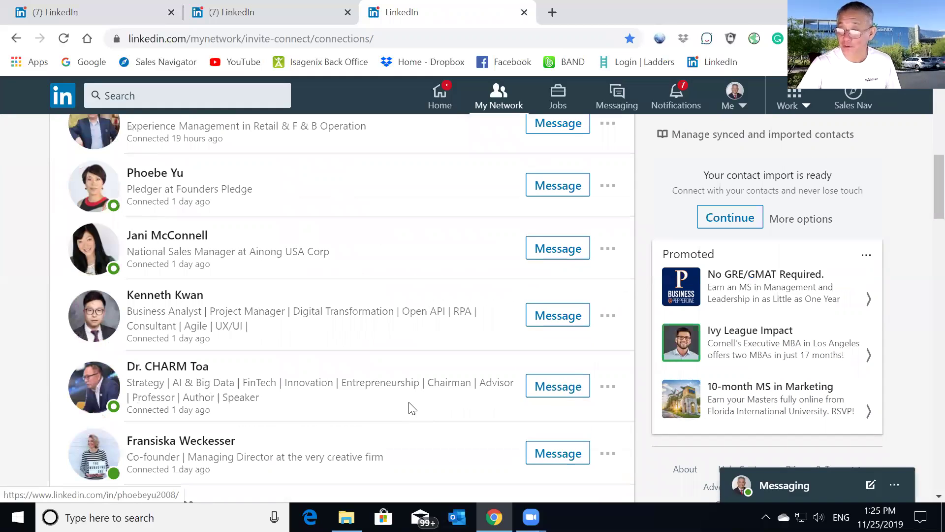
pyautogui.scroll(-3, 411, 408)
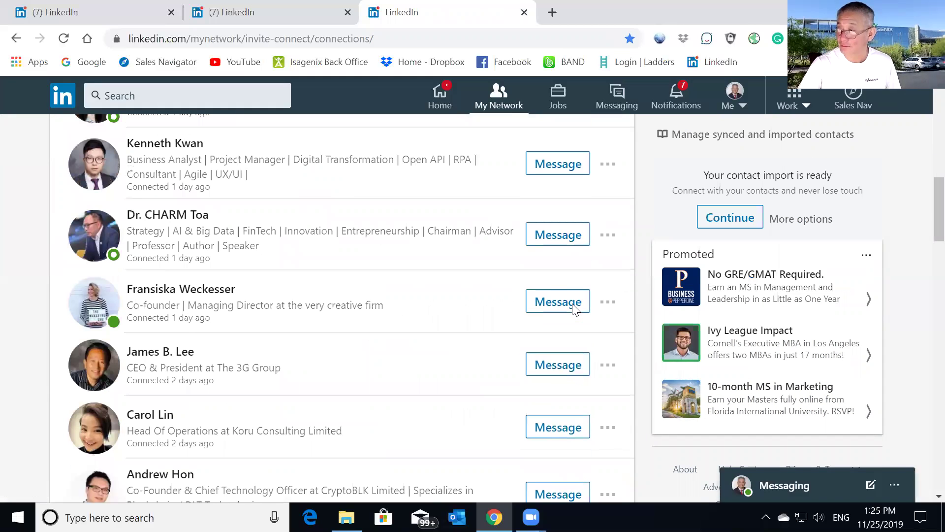
pyautogui.scroll(-4, 570, 285)
pyautogui.click(558, 277)
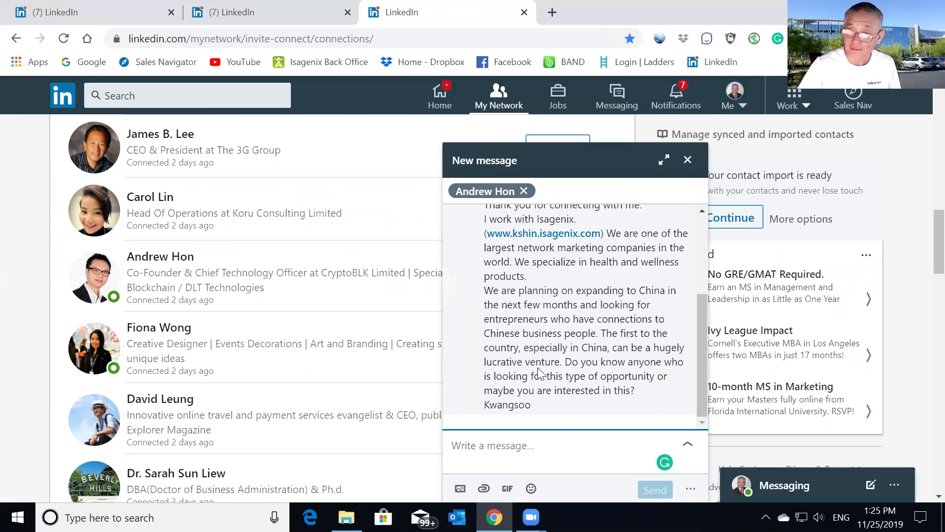
pyautogui.click(687, 160)
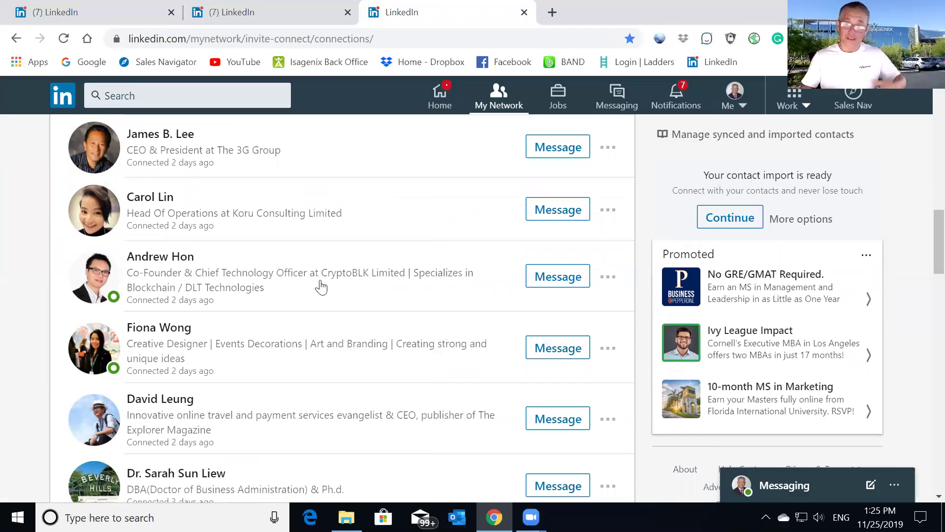
pyautogui.scroll(3, 321, 287)
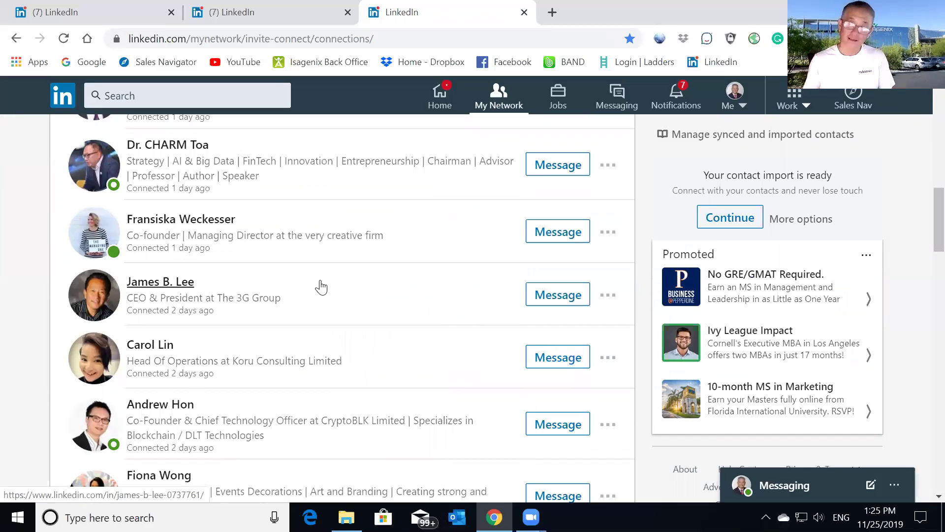